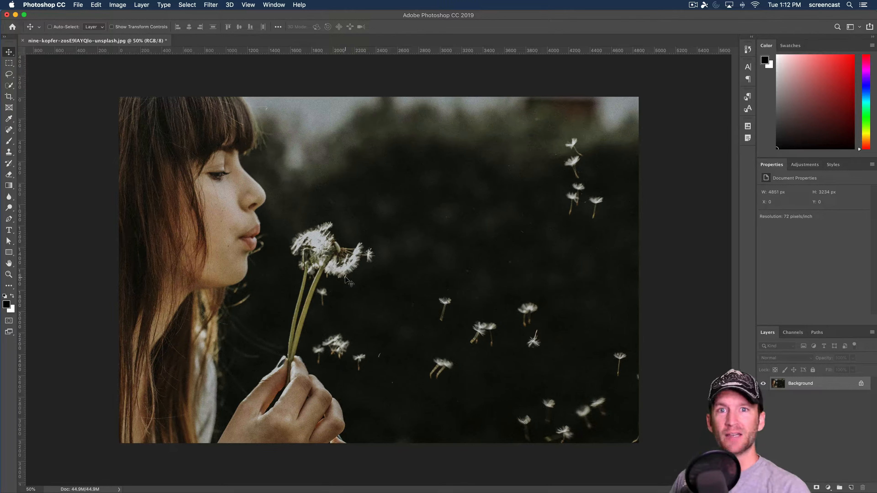
# Switch to SketchUp and orbit the layered skateboarder scene to examine its stacked photo cut-outs.
pyautogui.press('super+Tab')
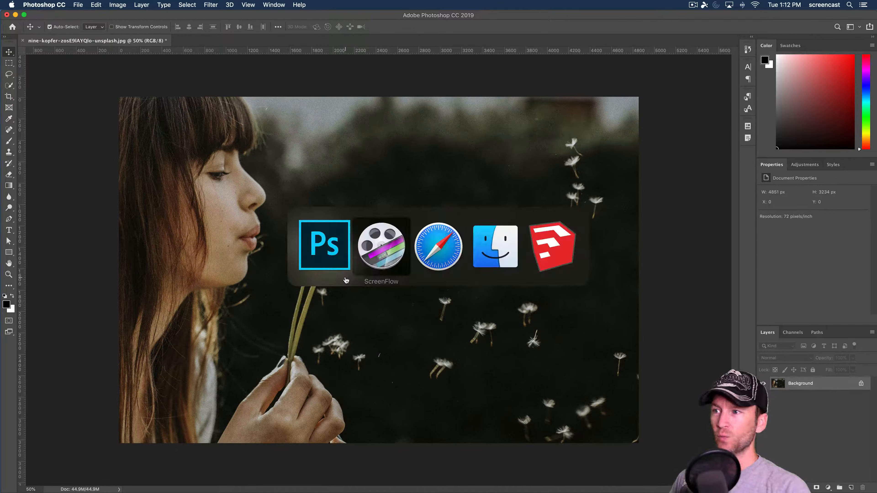
pyautogui.press('super+Tab')
pyautogui.press('super+Tab')
pyautogui.press('super+Tab')
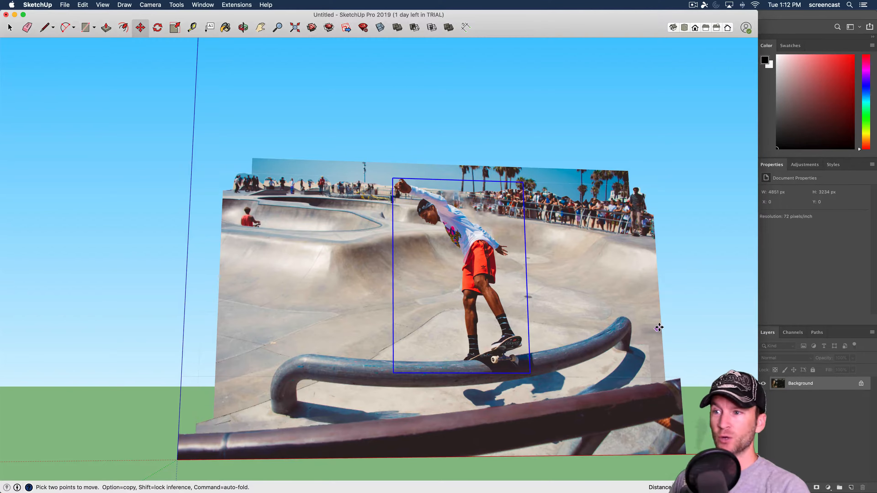
pyautogui.moveTo(672, 314); pyautogui.dragTo(693, 298)
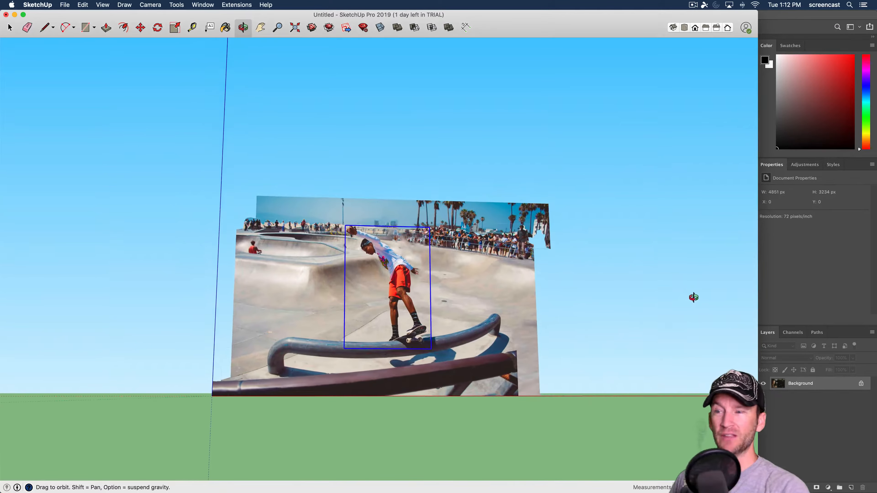
pyautogui.press('m')
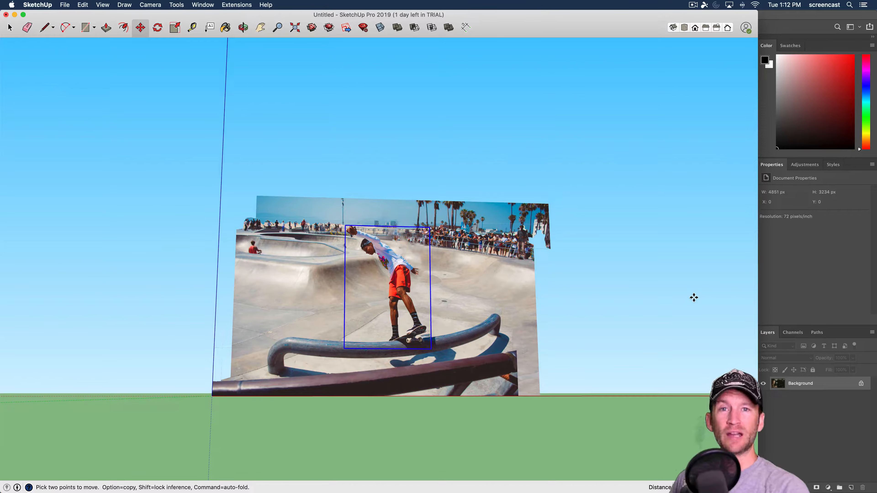
# Switch back to Photoshop and convert the locked Background into a regular layer with the default name.
pyautogui.press('super+Tab')
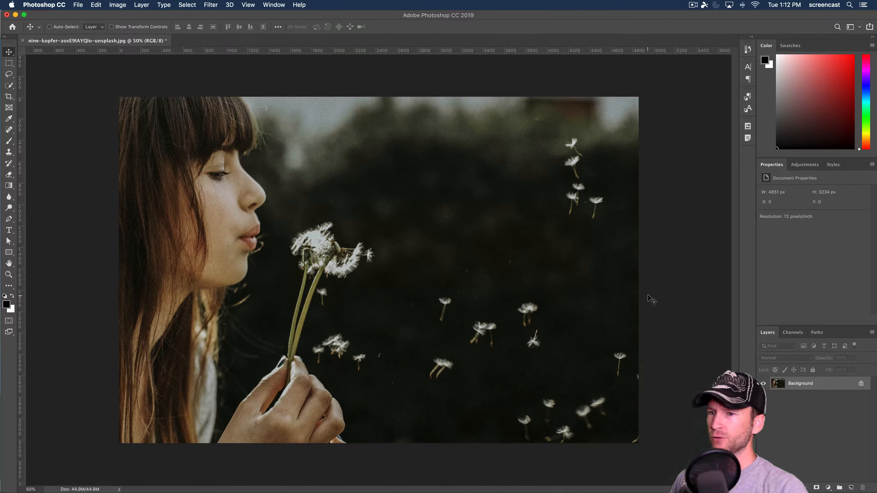
pyautogui.doubleClick(800, 383)
pyautogui.press('Return')
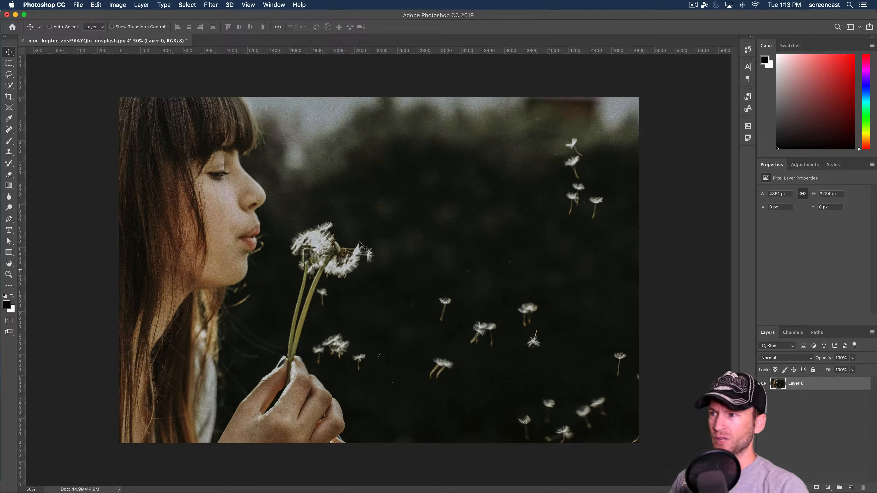
# Select the dark background behind the girl with the Magic Wand at tolerance 32, contiguous and anti-aliased.
pyautogui.press('z')
pyautogui.click(298, 288)
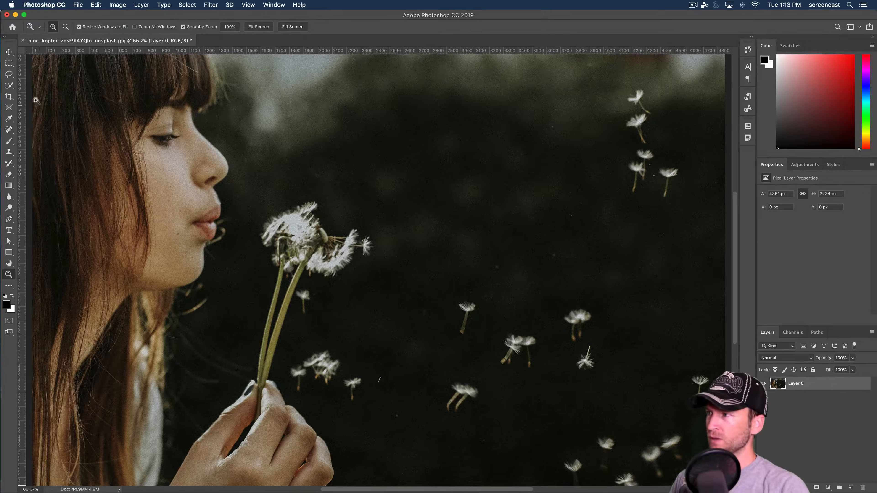
pyautogui.click(9, 118)
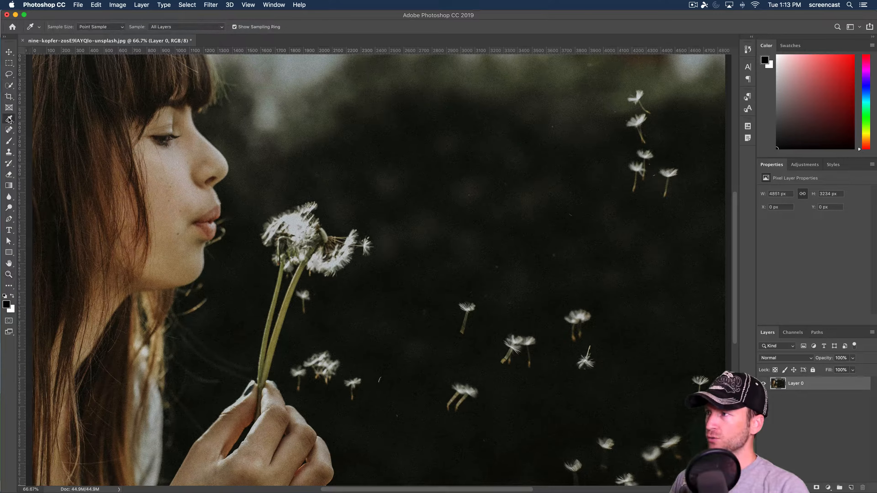
pyautogui.click(9, 85)
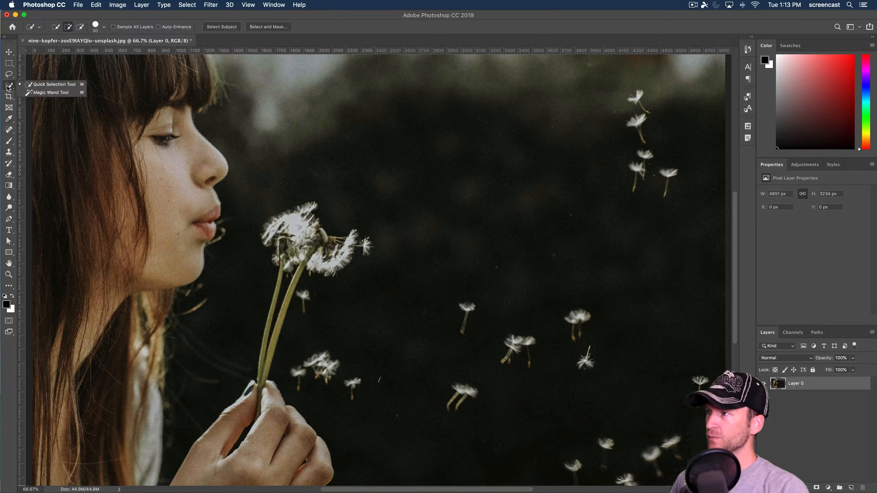
pyautogui.click(31, 91)
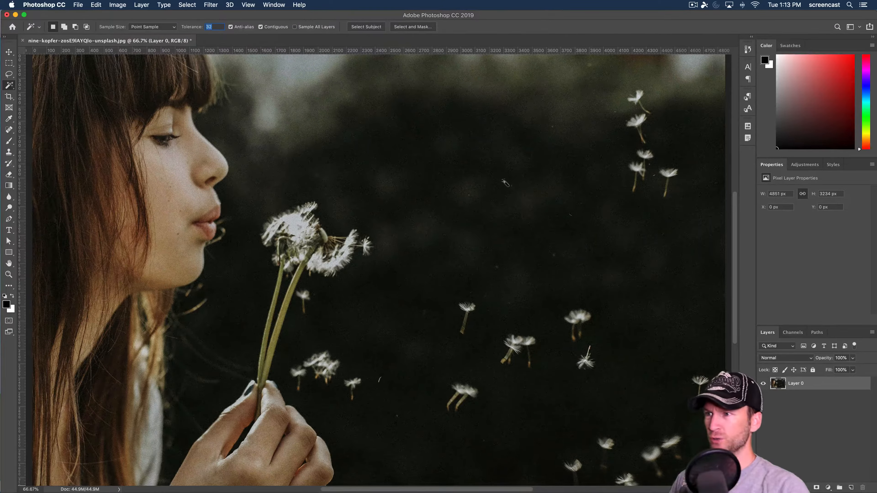
pyautogui.click(497, 199)
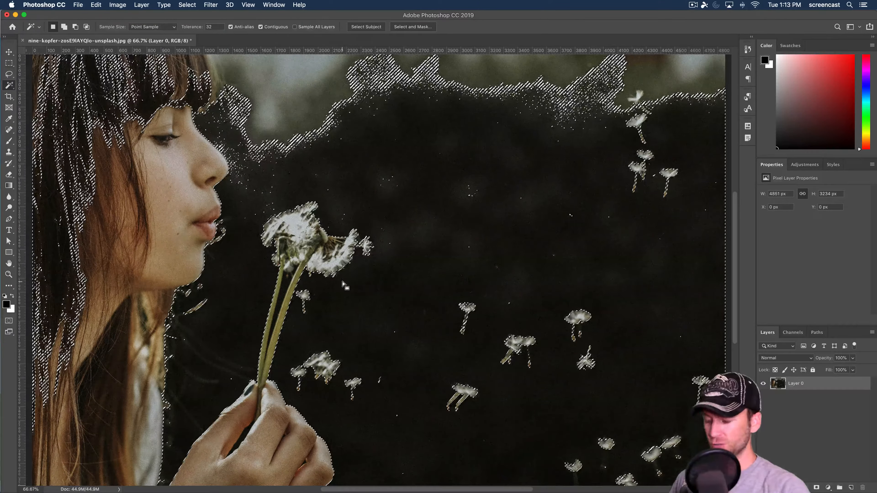
# Invert the selection and turn on Quick Mask mode.
pyautogui.click(187, 4)
pyautogui.click(192, 39)
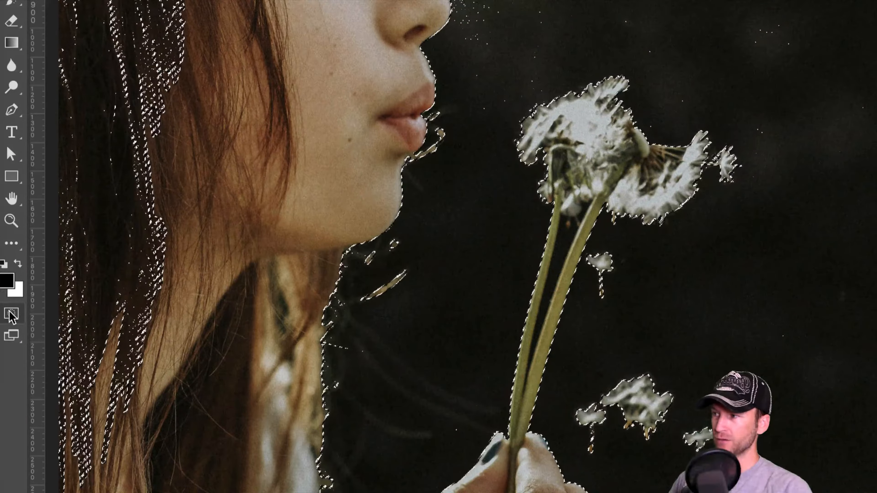
pyautogui.click(10, 315)
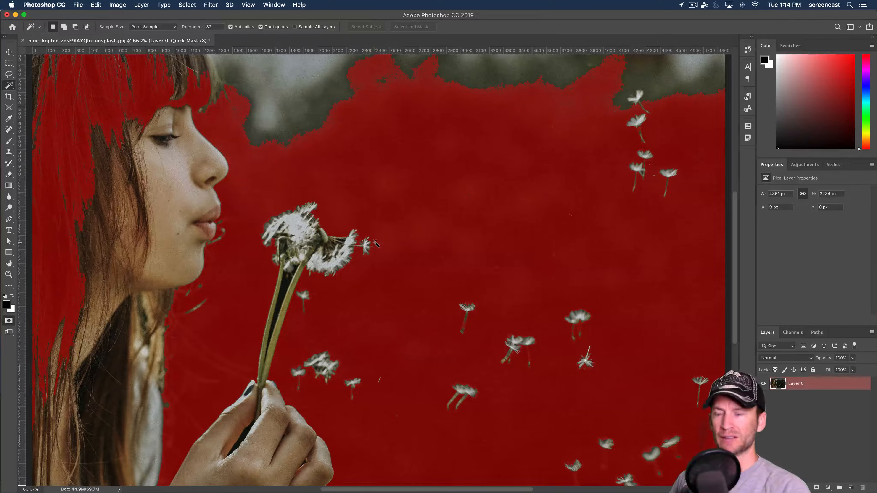
# Enlarge the soft black brush to 600 px and paint the mask over the girl's mouth and chin.
pyautogui.press('b')
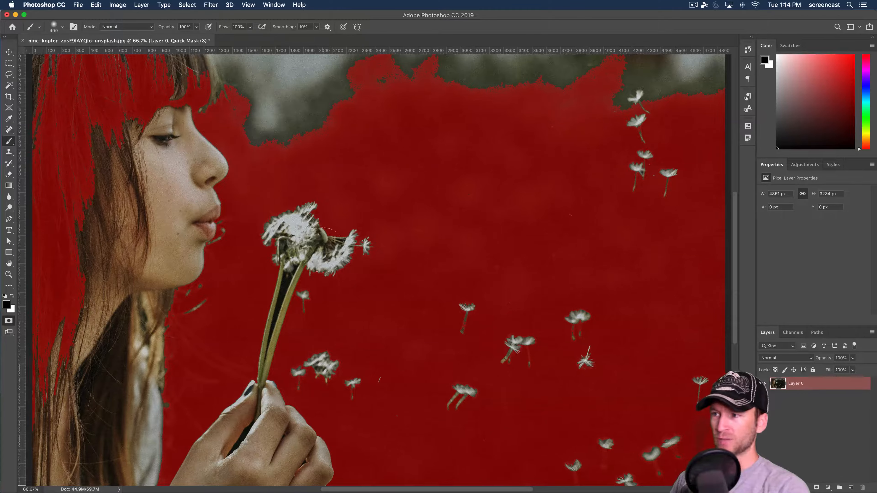
pyautogui.press(']')
pyautogui.press(']')
pyautogui.press(']')
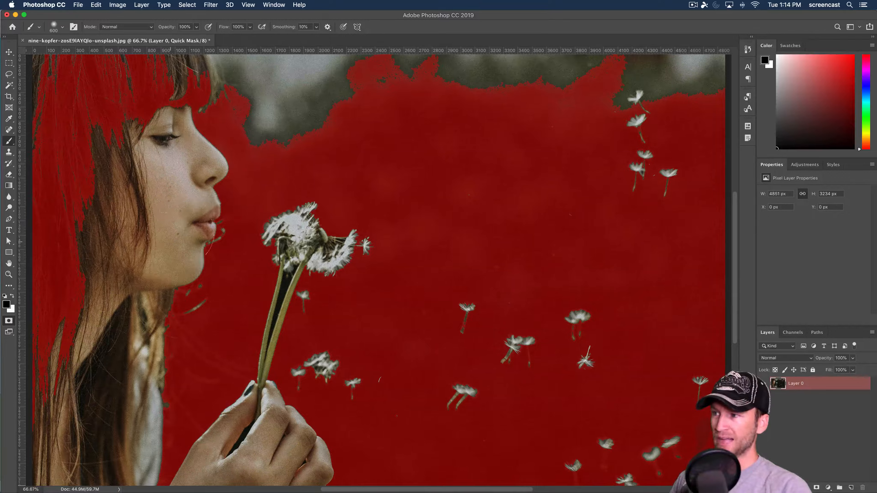
pyautogui.moveTo(211, 152)
pyautogui.mouseDown()
pyautogui.moveTo(179, 197)
pyautogui.moveTo(192, 218)
pyautogui.moveTo(146, 314)
pyautogui.moveTo(138, 148)
pyautogui.moveTo(123, 184)
pyautogui.moveTo(168, 162)
pyautogui.moveTo(189, 170)
pyautogui.mouseUp()
pyautogui.press('x')
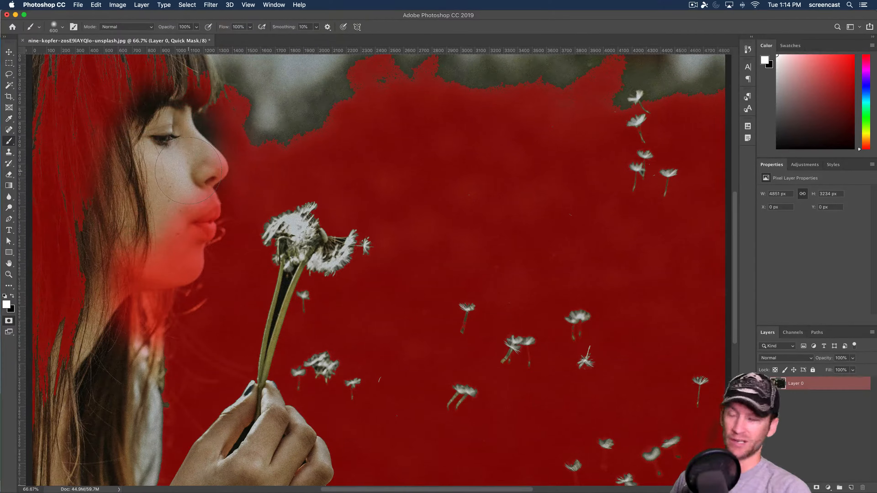
pyautogui.press('x')
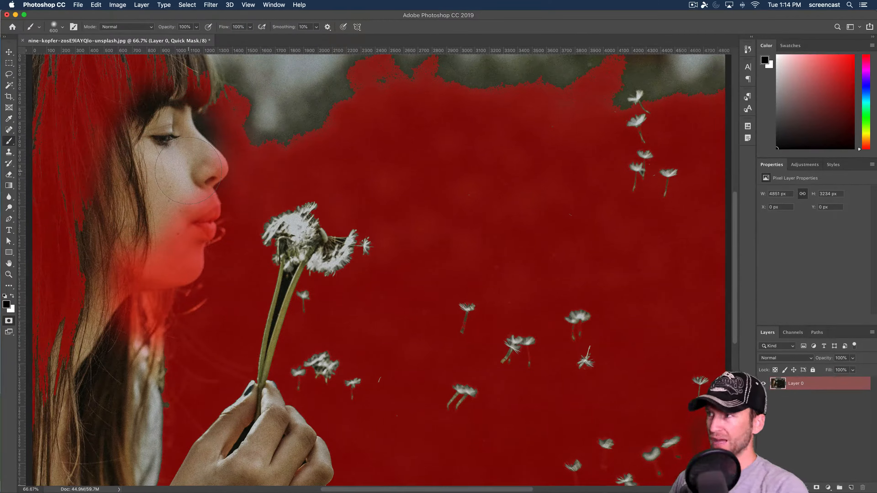
# Harden the 600 px brush and mask the girl's face, hair and neck down to the photo's lower edge.
pyautogui.hotkey('shift', ']')
pyautogui.hotkey('shift', ']')
pyautogui.moveTo(188, 169)
pyautogui.mouseDown()
pyautogui.moveTo(164, 163)
pyautogui.moveTo(235, 110)
pyautogui.moveTo(281, 103)
pyautogui.mouseUp()
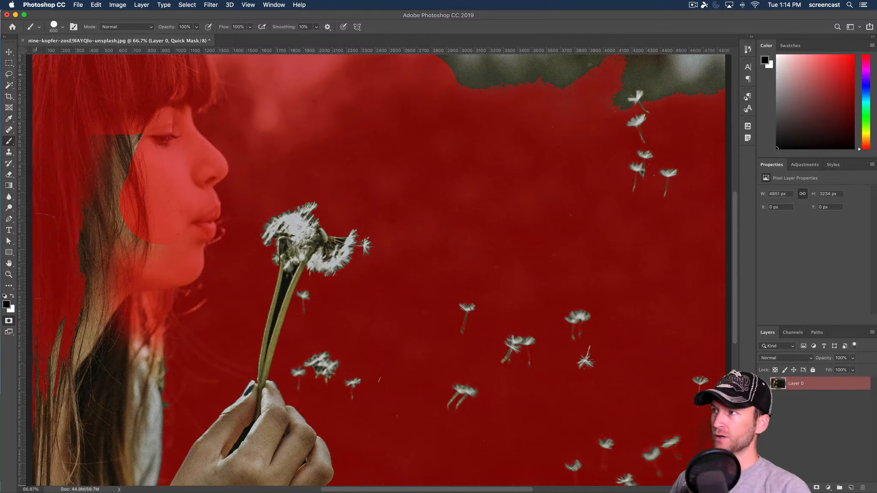
pyautogui.moveTo(162, 183)
pyautogui.mouseDown()
pyautogui.moveTo(124, 194)
pyautogui.moveTo(153, 380)
pyautogui.moveTo(148, 456)
pyautogui.mouseUp()
pyautogui.press('super+z')
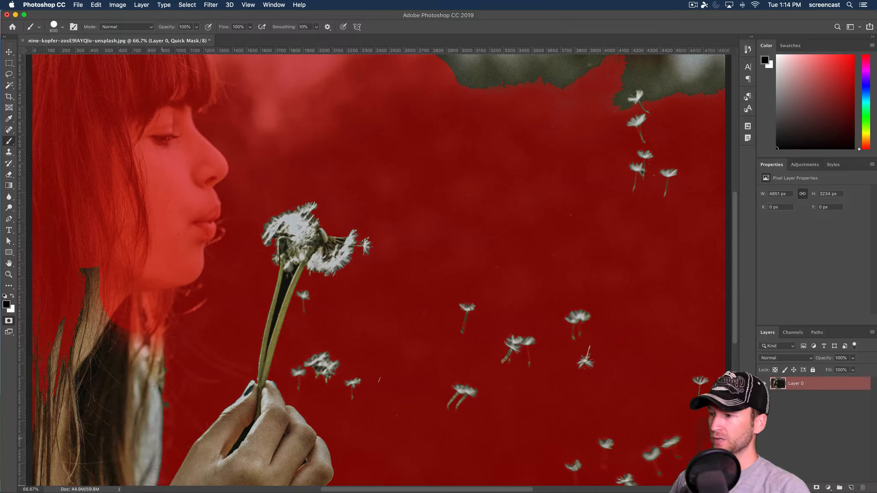
pyautogui.moveTo(147, 342)
pyautogui.mouseDown()
pyautogui.moveTo(148, 397)
pyautogui.moveTo(129, 458)
pyautogui.moveTo(103, 338)
pyautogui.moveTo(55, 425)
pyautogui.moveTo(73, 463)
pyautogui.mouseUp()
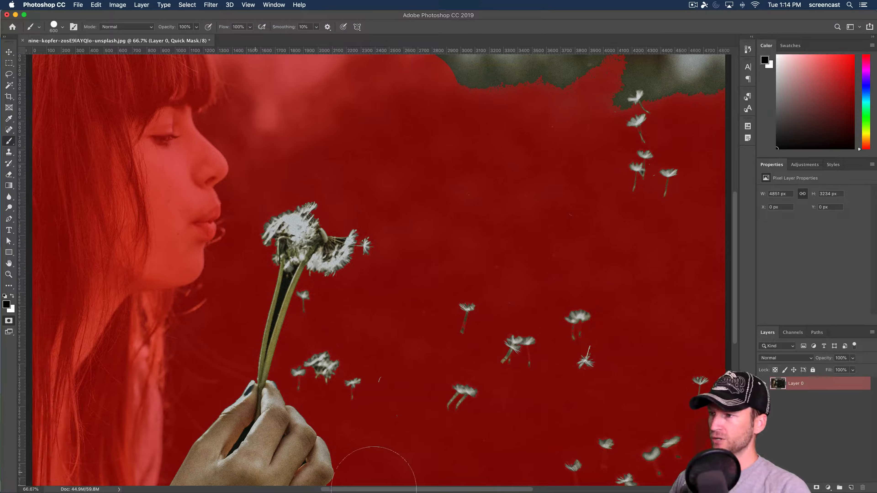
# Mask the remaining strip of sky and foliage along the photo's upper edge.
pyautogui.moveTo(499, 168); pyautogui.dragTo(400, 319)
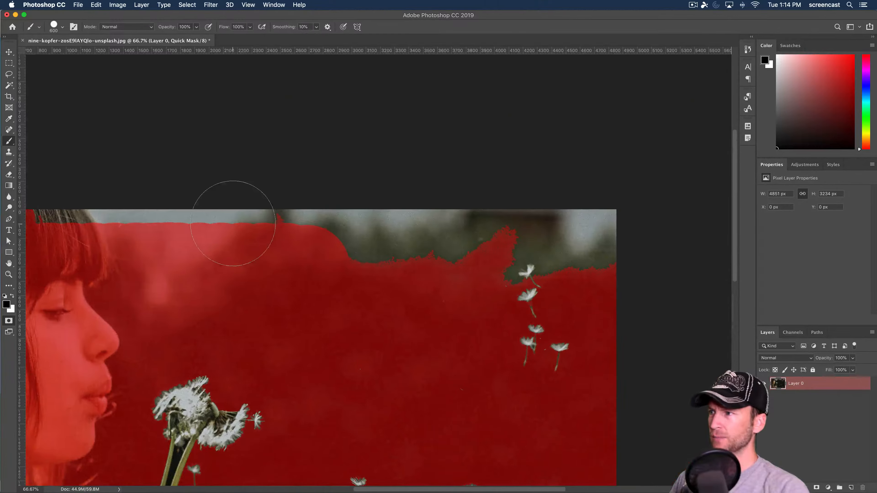
pyautogui.moveTo(233, 223); pyautogui.dragTo(44, 226)
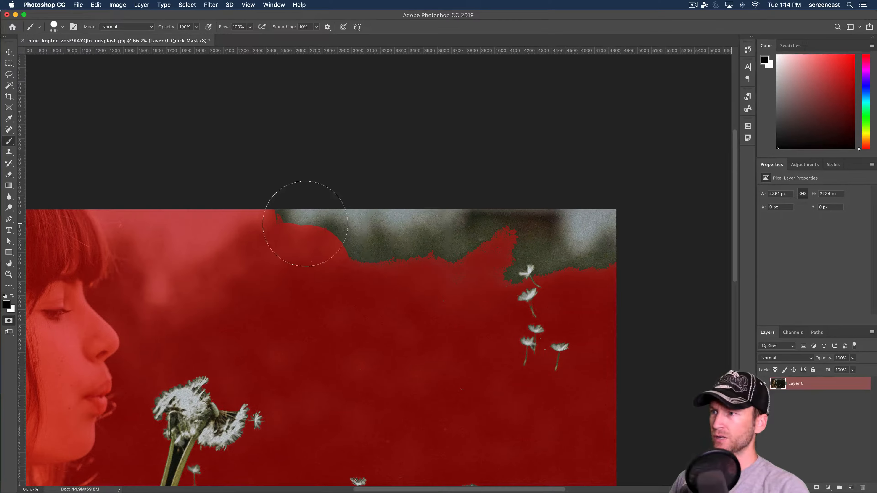
pyautogui.moveTo(307, 220)
pyautogui.mouseDown()
pyautogui.moveTo(372, 240)
pyautogui.moveTo(421, 239)
pyautogui.moveTo(485, 213)
pyautogui.moveTo(583, 205)
pyautogui.moveTo(588, 244)
pyautogui.moveTo(568, 212)
pyautogui.moveTo(534, 213)
pyautogui.mouseUp()
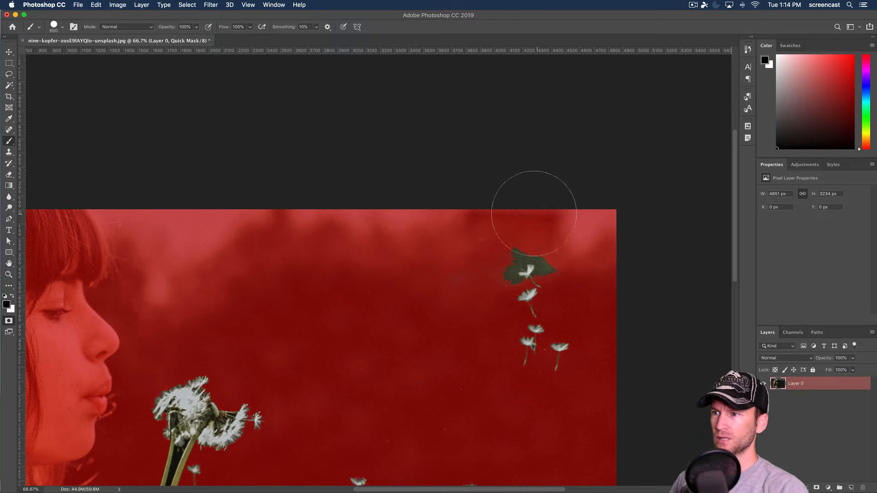
# Shrink the brush to 80 px and mask the leftover green background patch around the uppermost dandelion seed.
pyautogui.press('z')
pyautogui.click(550, 278)
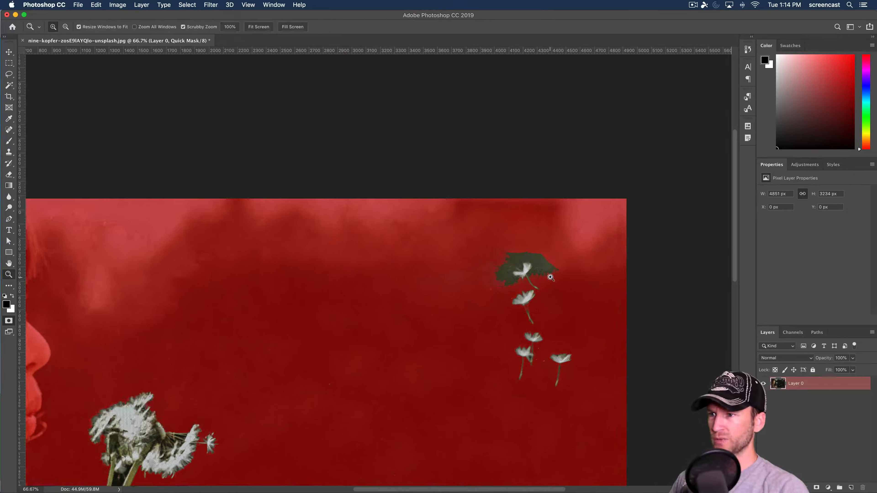
pyautogui.moveTo(550, 278); pyautogui.dragTo(550, 277)
pyautogui.press('b')
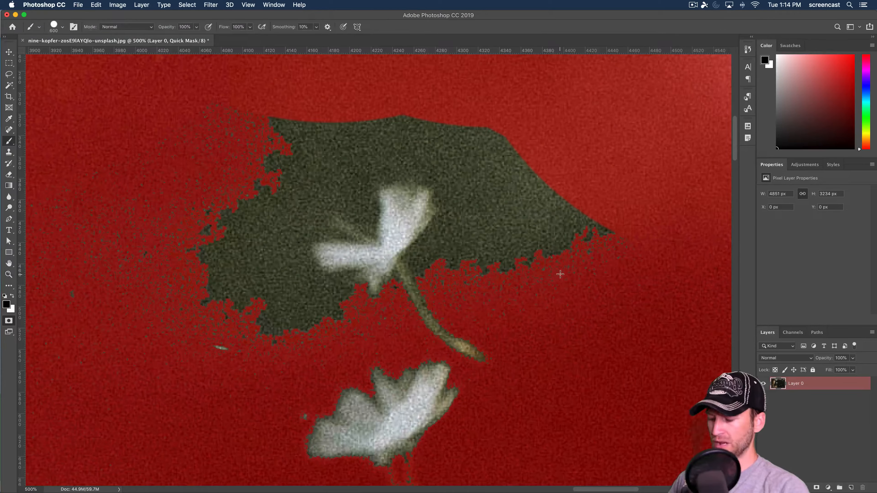
pyautogui.press('[')
pyautogui.press('[')
pyautogui.press('[')
pyautogui.press('[')
pyautogui.press('[')
pyautogui.press('[')
pyautogui.press('[')
pyautogui.press('[')
pyautogui.press('[')
pyautogui.press('[')
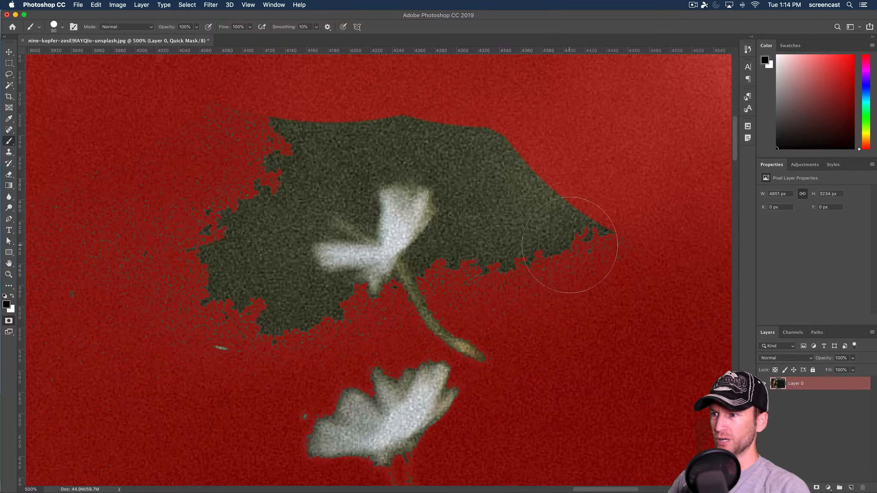
pyautogui.moveTo(569, 245)
pyautogui.mouseDown()
pyautogui.moveTo(606, 245)
pyautogui.moveTo(457, 264)
pyautogui.moveTo(556, 195)
pyautogui.moveTo(445, 144)
pyautogui.moveTo(327, 126)
pyautogui.moveTo(298, 132)
pyautogui.moveTo(327, 151)
pyautogui.moveTo(294, 138)
pyautogui.moveTo(261, 208)
pyautogui.moveTo(270, 196)
pyautogui.moveTo(167, 220)
pyautogui.moveTo(205, 114)
pyautogui.moveTo(72, 218)
pyautogui.moveTo(221, 337)
pyautogui.moveTo(229, 278)
pyautogui.moveTo(254, 255)
pyautogui.moveTo(301, 324)
pyautogui.moveTo(513, 233)
pyautogui.mouseUp()
pyautogui.press('[')
# Enlarge the brush to about 175 px and mask the speckled patch in the background beside the uppermost seeds.
pyautogui.hotkey('ctrl', '-')
pyautogui.hotkey('ctrl', '-')
pyautogui.hotkey('ctrl', 'r')
pyautogui.press('z')
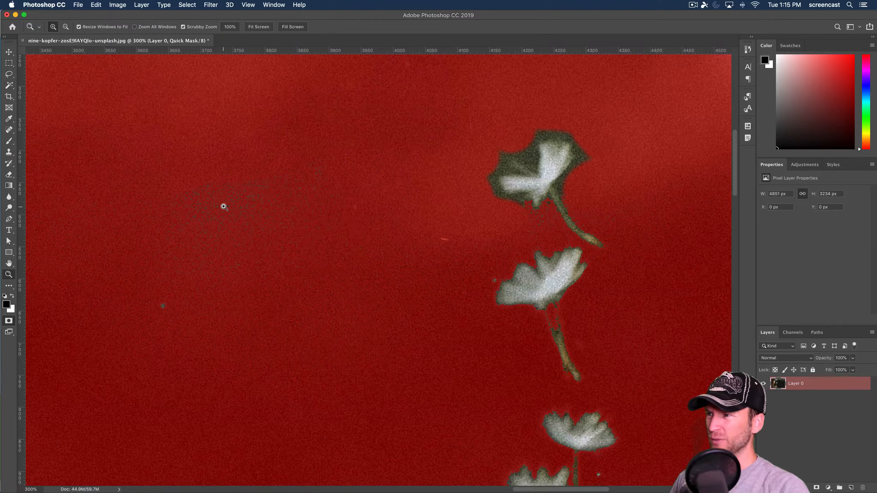
pyautogui.moveTo(224, 207); pyautogui.dragTo(225, 191)
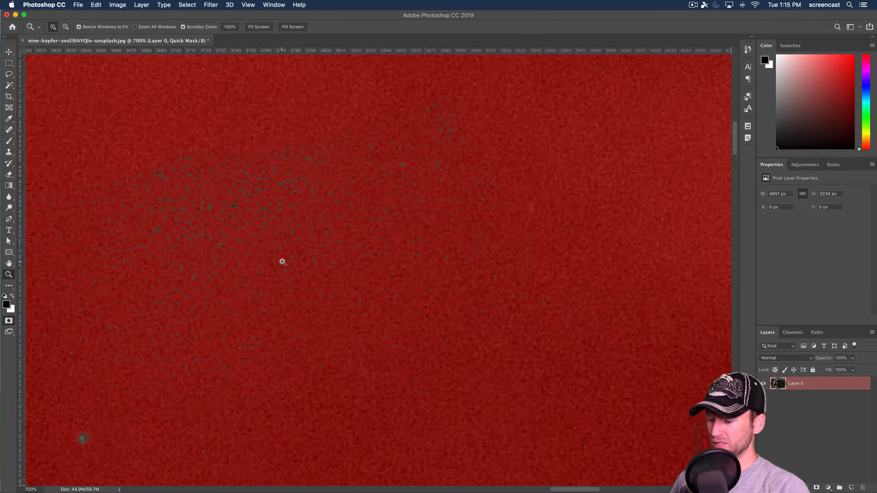
pyautogui.press('b')
pyautogui.keyDown('alt'); pyautogui.click(319, 218); pyautogui.keyUp('alt')
pyautogui.keyDown('alt'); pyautogui.click(320, 218); pyautogui.keyUp('alt')
pyautogui.keyDown('alt'); pyautogui.click(319, 218); pyautogui.keyUp('alt')
pyautogui.keyDown('alt'); pyautogui.click(320, 218); pyautogui.keyUp('alt')
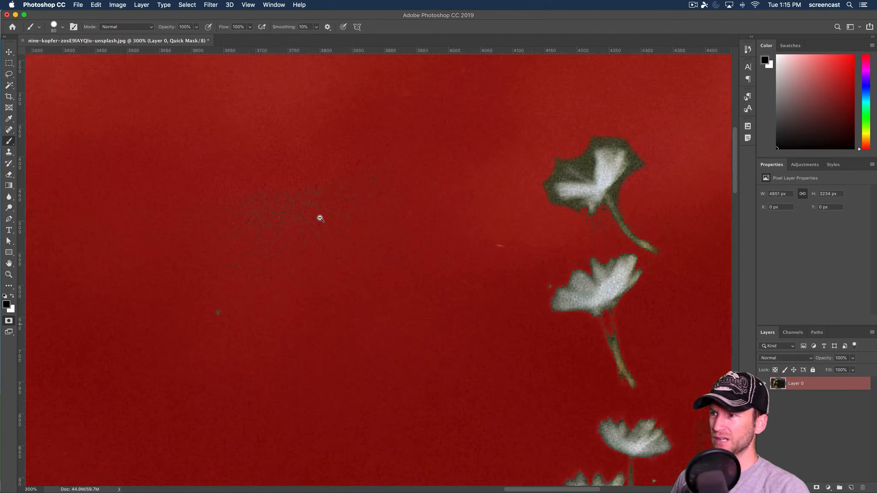
pyautogui.keyDown('alt'); pyautogui.click(320, 218); pyautogui.keyUp('alt')
pyautogui.press(']')
pyautogui.press(']')
pyautogui.press(']')
pyautogui.press(']')
pyautogui.press(']')
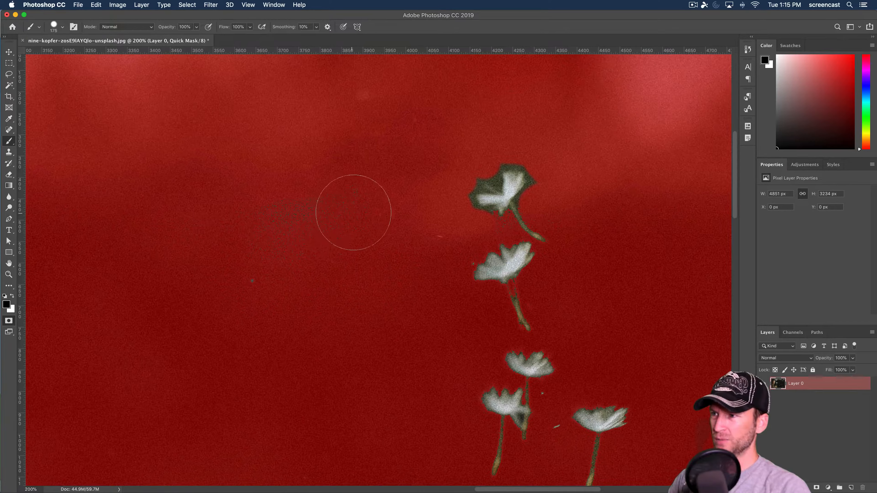
pyautogui.moveTo(270, 237); pyautogui.dragTo(269, 237)
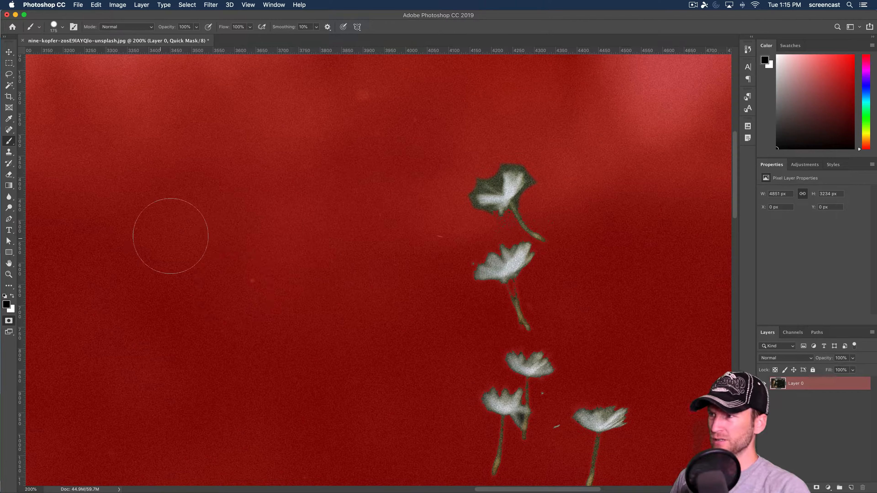
# Switch the brush to white, shrink it to 20 px and unmask the patchy stem of the single seed beyond the dandelion head.
pyautogui.scroll(-10, 171, 236)
pyautogui.hscroll(4, 193, 198)
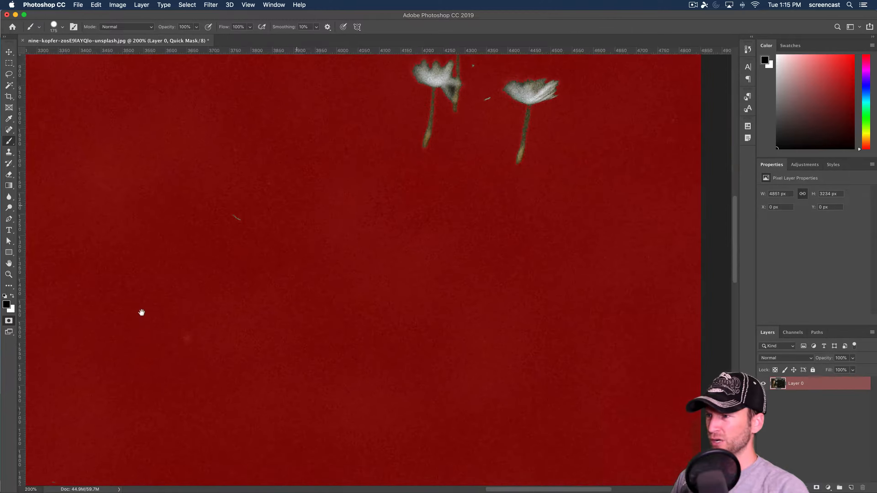
pyautogui.scroll(-10, 385, 280)
pyautogui.hscroll(-3, 294, 281)
pyautogui.press('super+r')
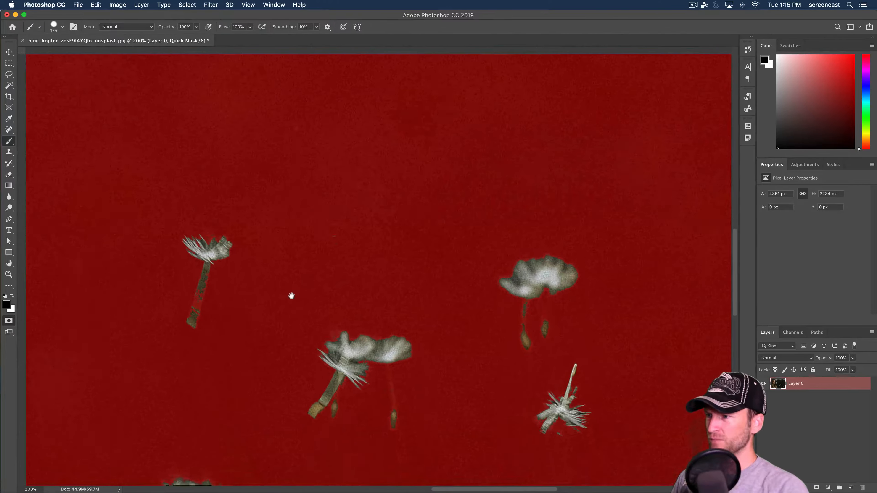
pyautogui.moveTo(291, 296); pyautogui.dragTo(428, 239)
pyautogui.press('super+r')
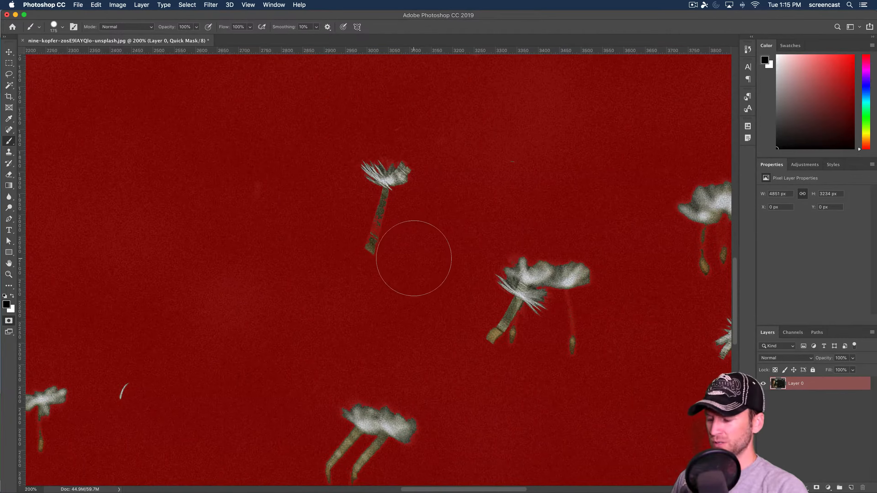
pyautogui.press('z')
pyautogui.click(402, 248)
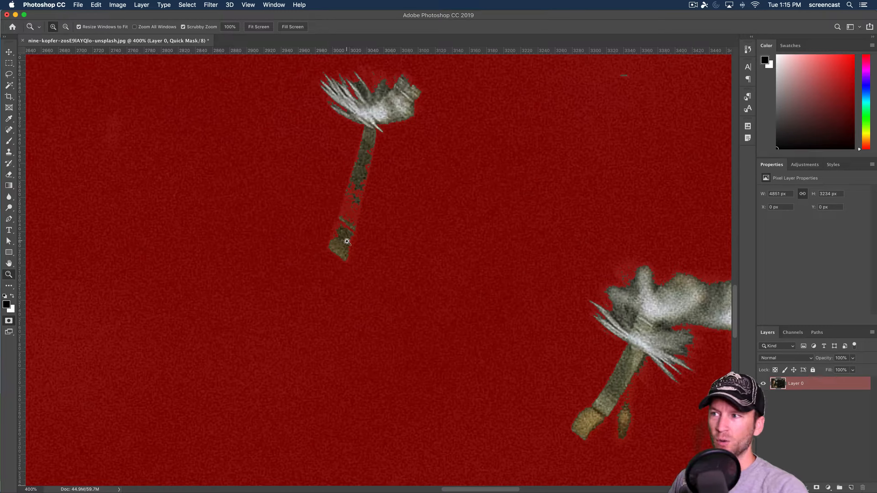
pyautogui.press('b')
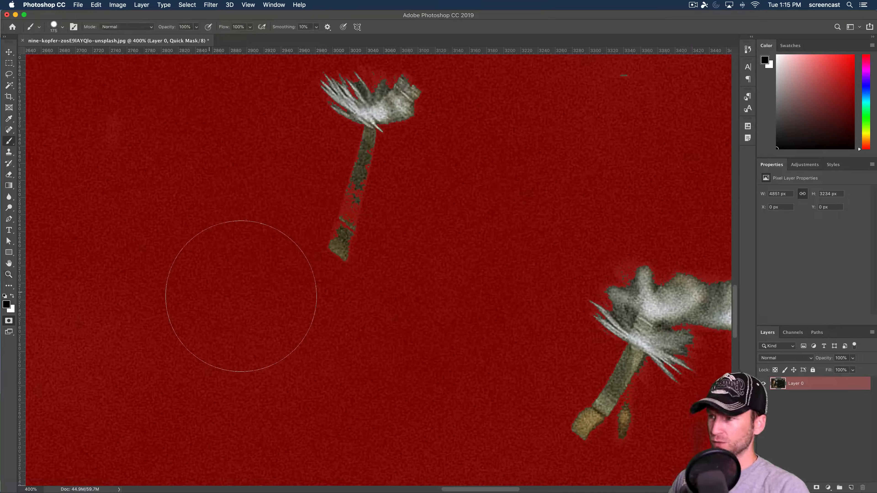
pyautogui.press('[')
pyautogui.press('[')
pyautogui.press('[')
pyautogui.press('[')
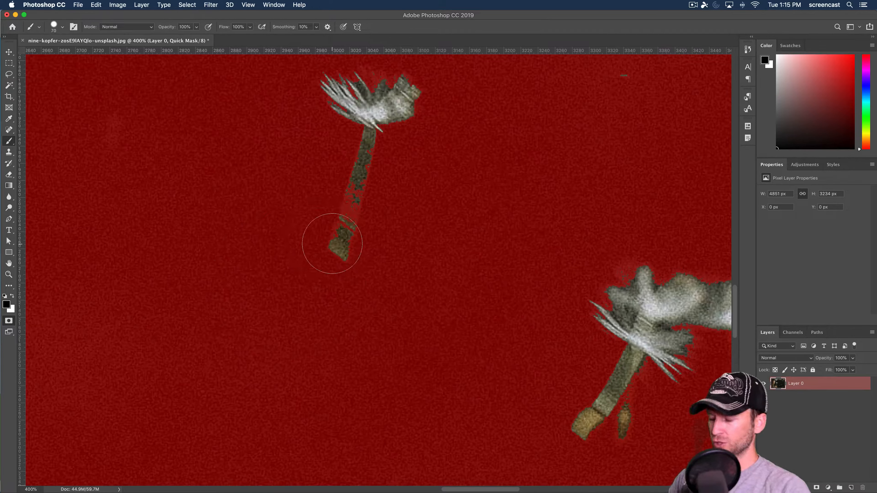
pyautogui.press('x')
pyautogui.press('[')
pyautogui.press('[')
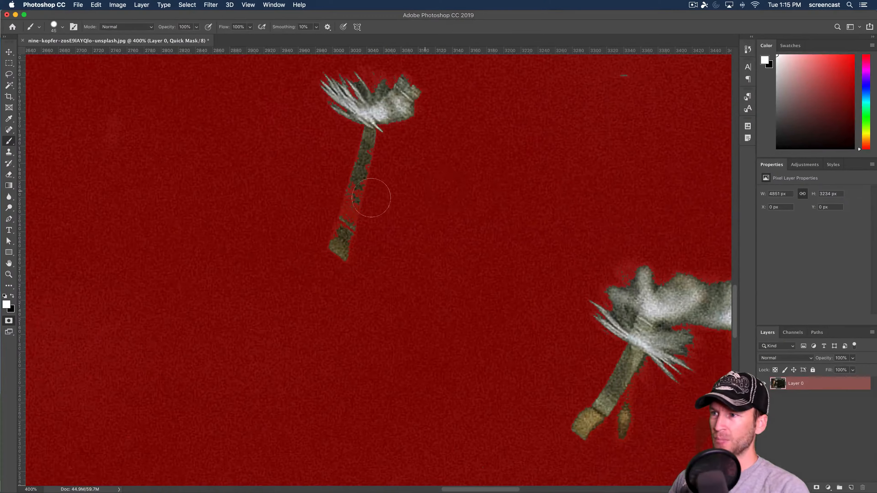
pyautogui.press('[')
pyautogui.press('[')
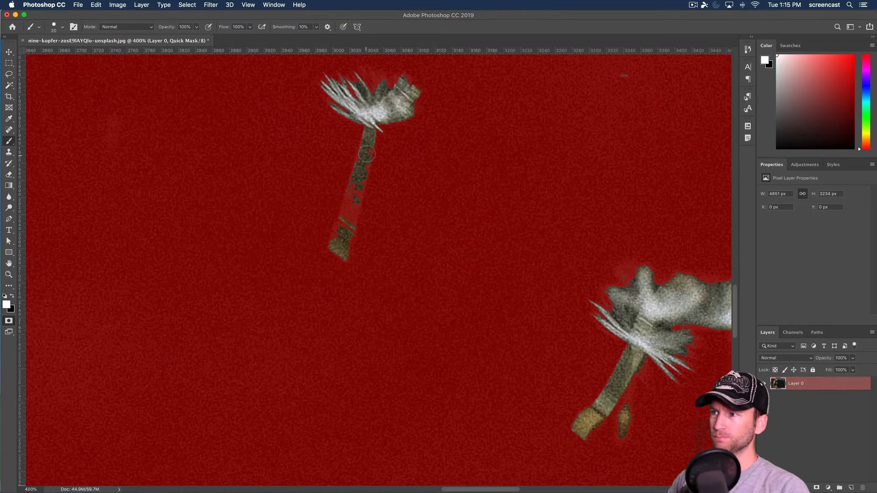
pyautogui.moveTo(366, 168); pyautogui.dragTo(343, 227)
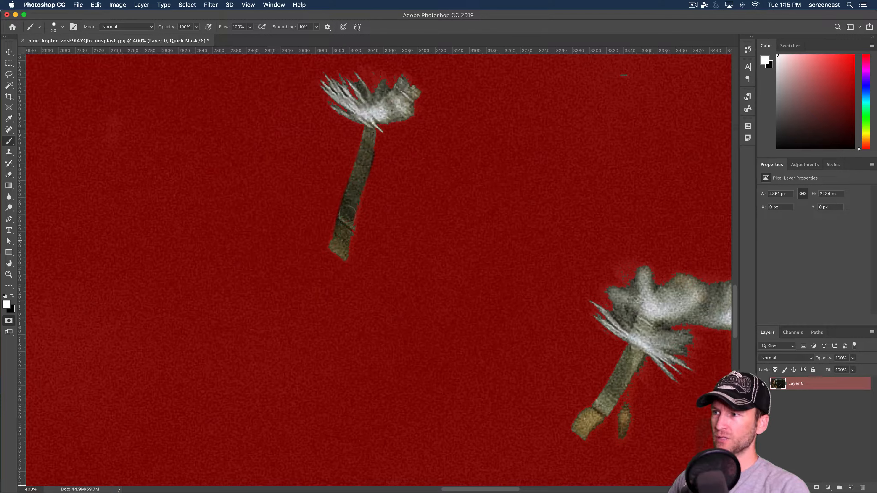
# Unmask the two missing stems and the upper edge of the neighbouring seed cluster.
pyautogui.scroll(-10, 372, 171)
pyautogui.hscroll(6, 372, 171)
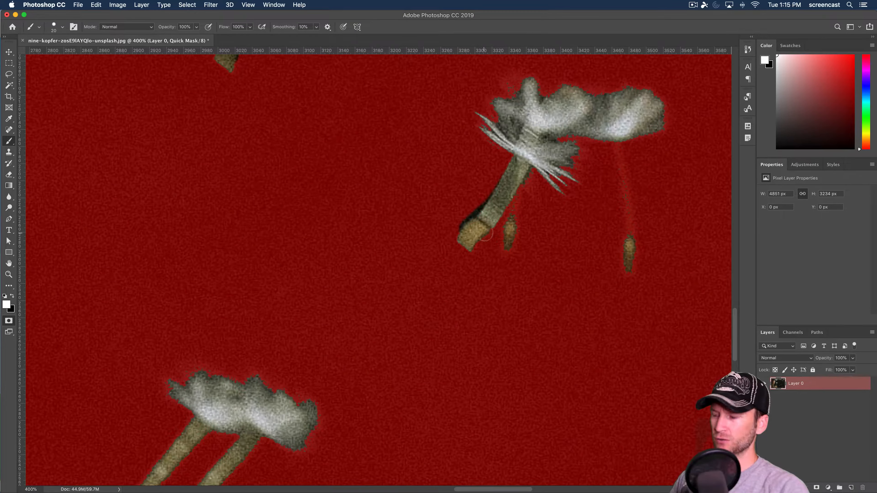
pyautogui.moveTo(485, 233); pyautogui.dragTo(507, 203)
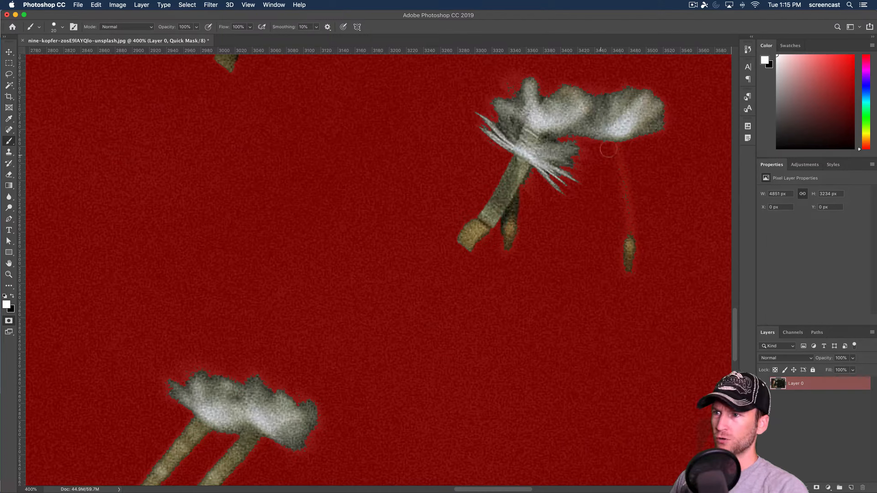
pyautogui.moveTo(608, 149)
pyautogui.mouseDown()
pyautogui.moveTo(623, 165)
pyautogui.moveTo(634, 257)
pyautogui.mouseUp()
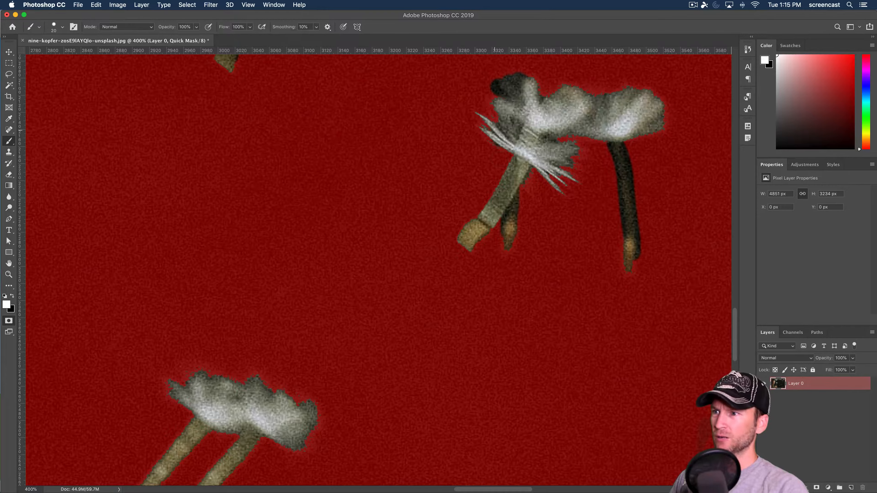
# Unmask both stems of the double seed and the gaps beneath the spiky seed below it.
pyautogui.hscroll(10, 618, 171)
pyautogui.scroll(4, 450, 267)
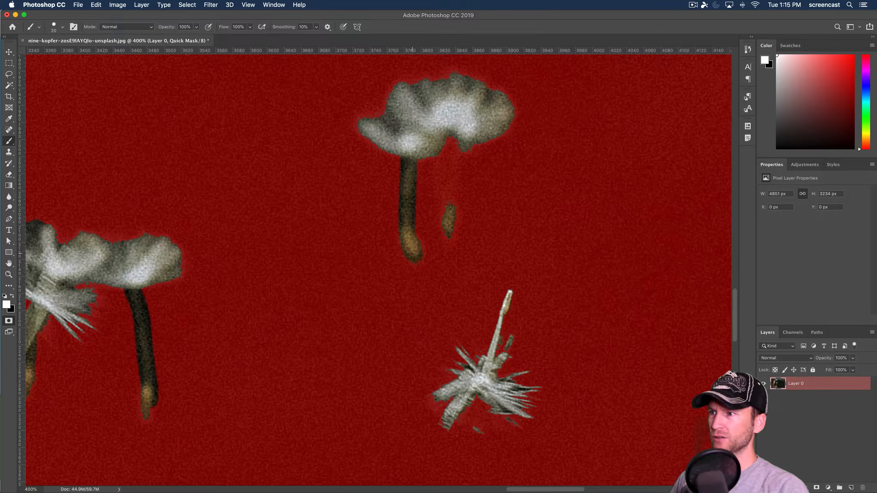
pyautogui.moveTo(455, 236)
pyautogui.mouseDown()
pyautogui.moveTo(447, 171)
pyautogui.moveTo(448, 139)
pyautogui.moveTo(454, 157)
pyautogui.moveTo(451, 137)
pyautogui.mouseUp()
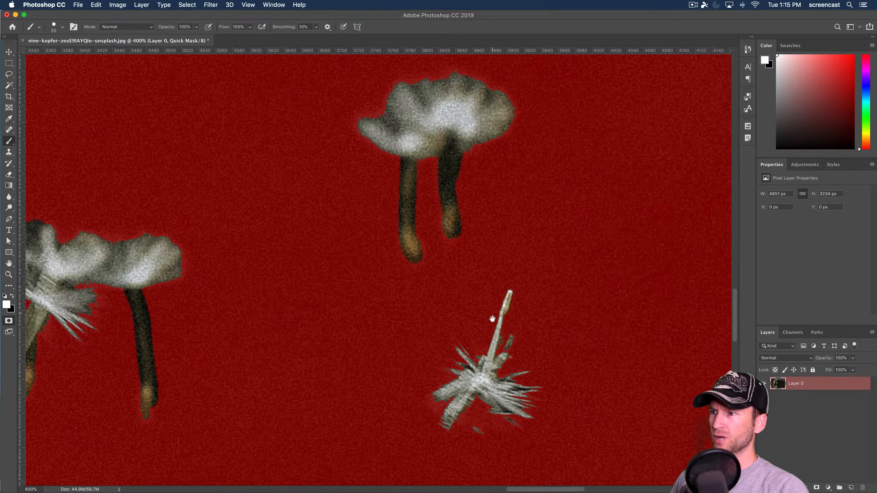
pyautogui.moveTo(491, 312); pyautogui.dragTo(492, 168)
pyautogui.moveTo(459, 273); pyautogui.dragTo(515, 277)
# Unmask the stem and wispy tips of the leftmost seed in the group near the photo's lower edge.
pyautogui.moveTo(524, 313)
pyautogui.mouseDown()
pyautogui.moveTo(607, 178)
pyautogui.moveTo(646, 151)
pyautogui.mouseUp()
pyautogui.moveTo(466, 324); pyautogui.dragTo(427, 271)
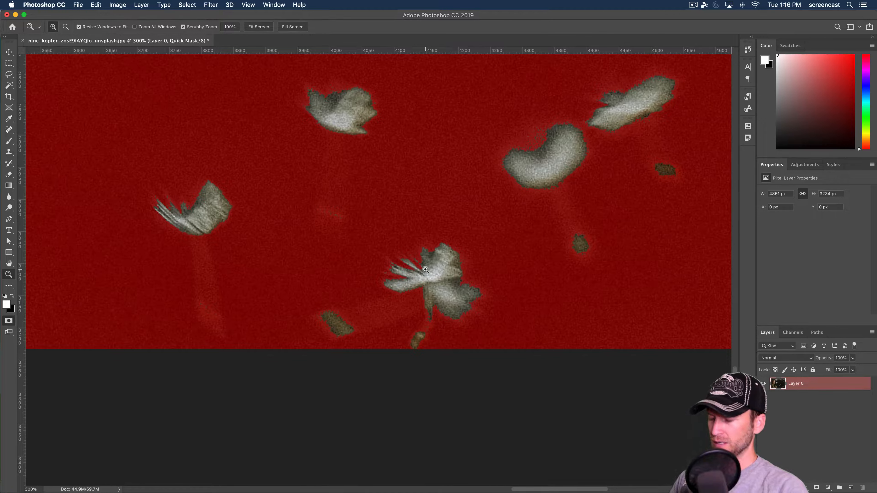
pyautogui.press('b')
pyautogui.moveTo(194, 233)
pyautogui.mouseDown()
pyautogui.moveTo(204, 319)
pyautogui.moveTo(216, 326)
pyautogui.moveTo(202, 236)
pyautogui.mouseUp()
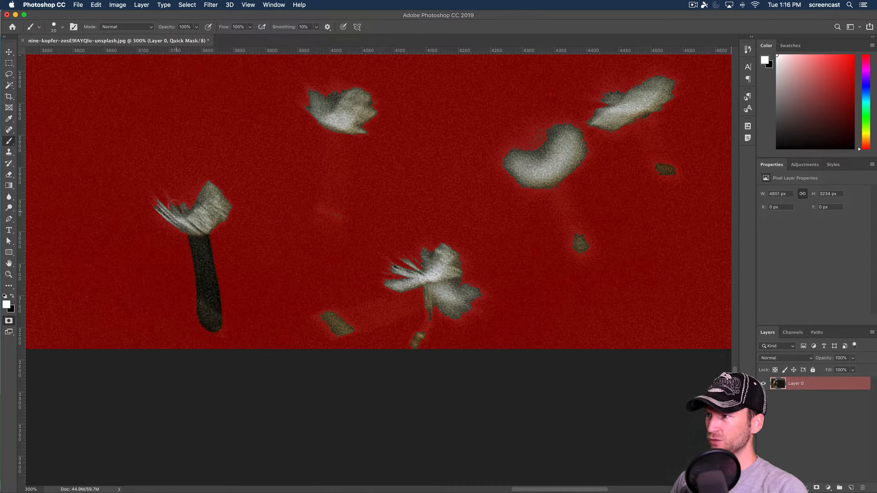
pyautogui.moveTo(172, 204); pyautogui.dragTo(166, 194)
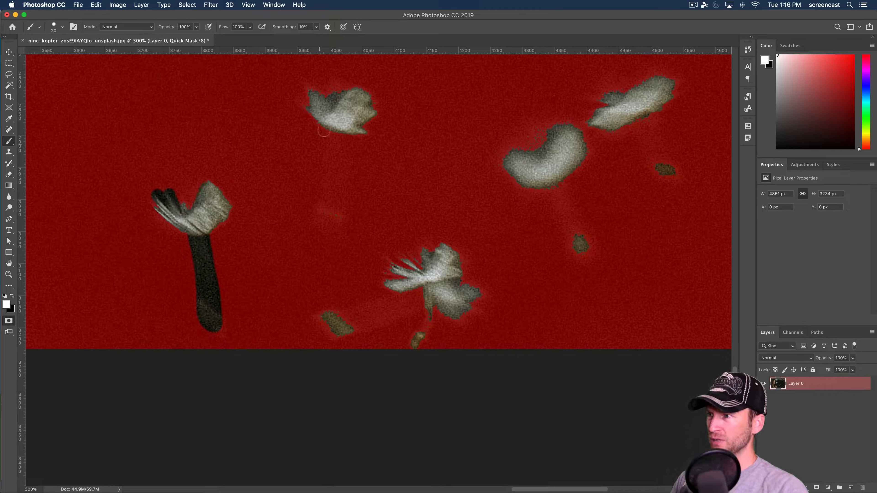
# Unmask the missing stems of the other four seeds near the photo's lower edge.
pyautogui.moveTo(324, 132)
pyautogui.mouseDown()
pyautogui.moveTo(322, 214)
pyautogui.moveTo(342, 217)
pyautogui.moveTo(342, 175)
pyautogui.moveTo(331, 174)
pyautogui.moveTo(332, 209)
pyautogui.moveTo(333, 186)
pyautogui.mouseUp()
pyautogui.moveTo(321, 316); pyautogui.dragTo(418, 291)
pyautogui.moveTo(322, 322)
pyautogui.mouseDown()
pyautogui.moveTo(341, 335)
pyautogui.moveTo(424, 300)
pyautogui.moveTo(349, 319)
pyautogui.moveTo(393, 305)
pyautogui.moveTo(313, 316)
pyautogui.moveTo(341, 332)
pyautogui.moveTo(358, 323)
pyautogui.moveTo(421, 329)
pyautogui.mouseUp()
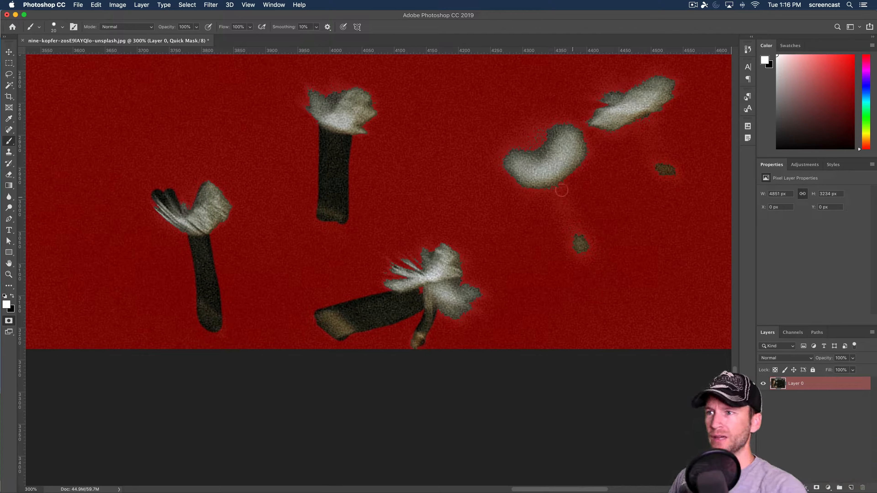
pyautogui.moveTo(556, 192)
pyautogui.mouseDown()
pyautogui.moveTo(572, 243)
pyautogui.moveTo(585, 250)
pyautogui.moveTo(561, 183)
pyautogui.mouseUp()
pyautogui.moveTo(642, 117)
pyautogui.mouseDown()
pyautogui.moveTo(665, 177)
pyautogui.moveTo(657, 127)
pyautogui.moveTo(659, 171)
pyautogui.mouseUp()
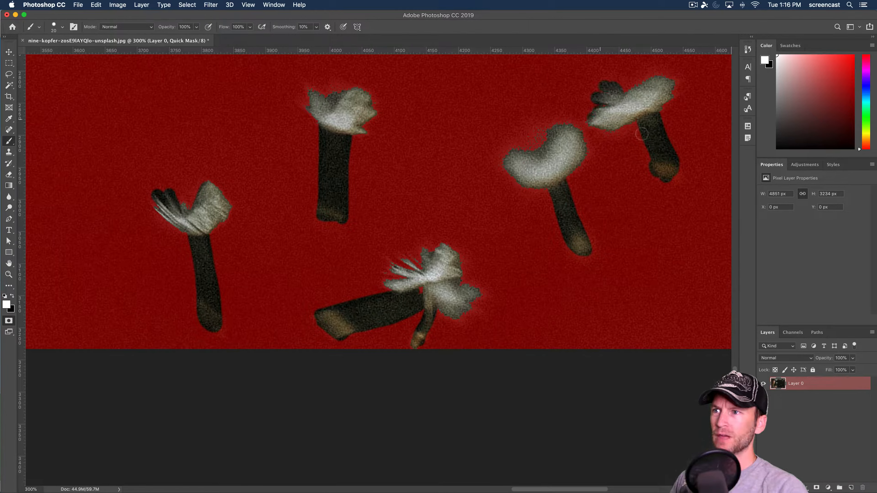
# Check the mask around the dandelion and all floating seeds for remaining gaps.
pyautogui.keyDown('alt'); pyautogui.click(508, 159); pyautogui.keyUp('alt')
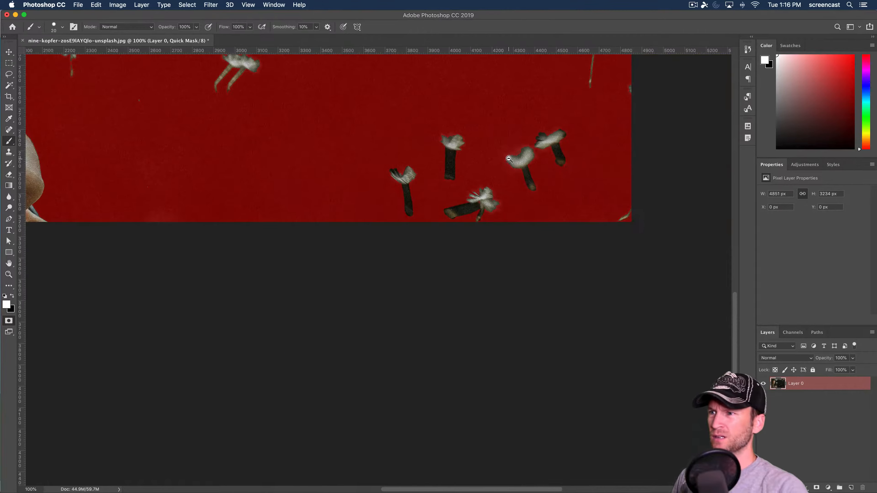
pyautogui.keyDown('super'); pyautogui.click(508, 145); pyautogui.keyUp('super')
pyautogui.moveTo(577, 255); pyautogui.dragTo(646, 290)
pyautogui.moveTo(324, 247); pyautogui.dragTo(425, 307)
pyautogui.moveTo(501, 258); pyautogui.dragTo(435, 325)
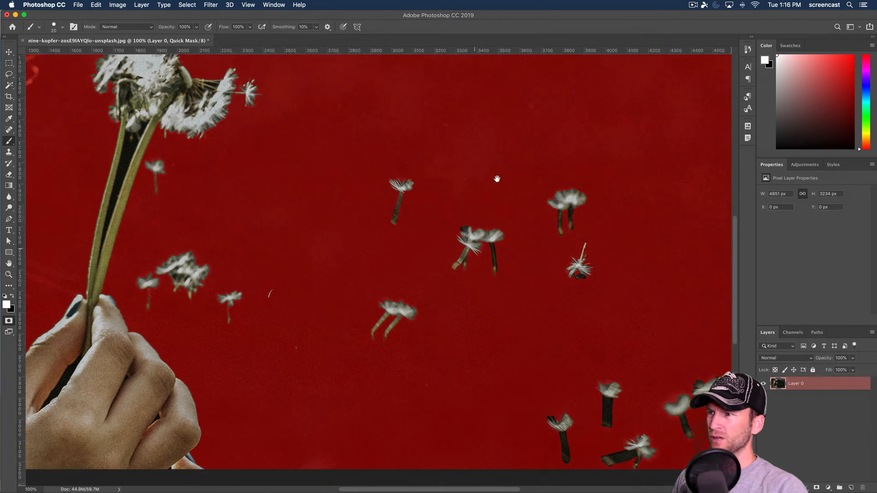
pyautogui.moveTo(497, 180); pyautogui.dragTo(449, 219)
pyautogui.moveTo(417, 176); pyautogui.dragTo(384, 138)
pyautogui.moveTo(497, 129)
pyautogui.mouseDown()
pyautogui.moveTo(428, 215)
pyautogui.moveTo(430, 294)
pyautogui.mouseUp()
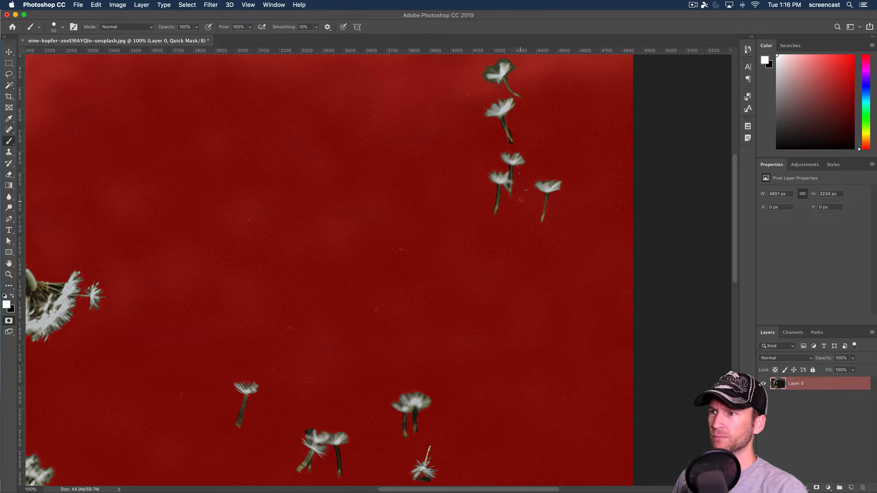
pyautogui.scroll(-5, 427, 247)
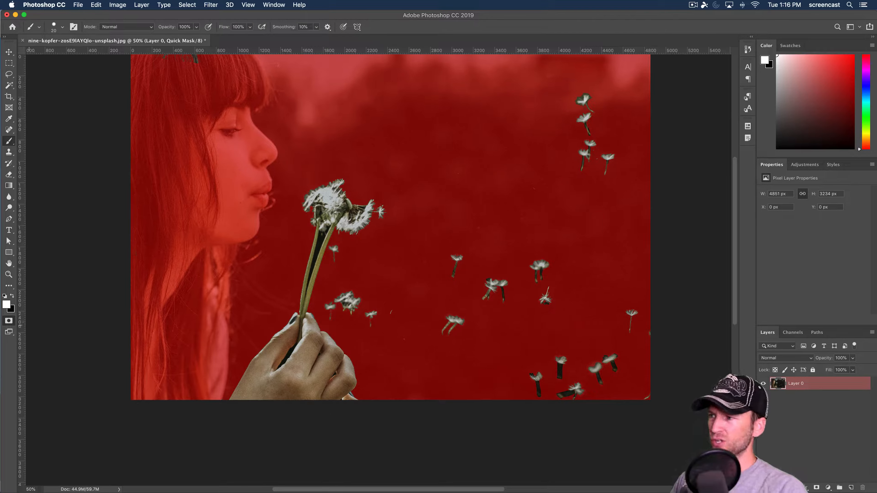
# Exit Quick Mask to load the selection and subtract the hand below the dandelion stems with the Lasso.
pyautogui.click(9, 321)
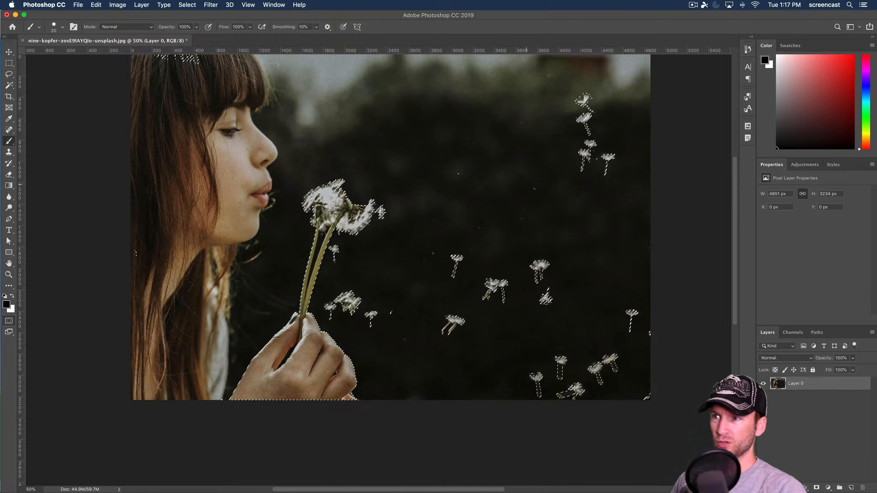
pyautogui.press('z')
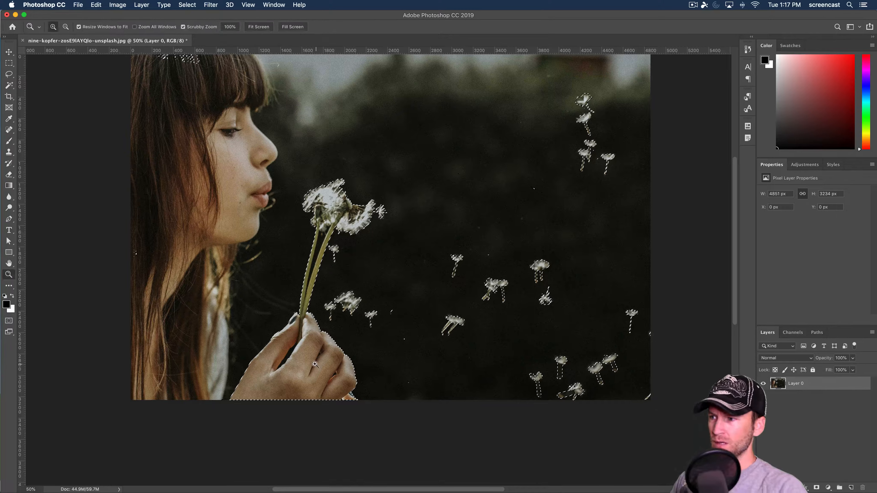
pyautogui.click(295, 370)
pyautogui.click(295, 370)
pyautogui.moveTo(295, 370); pyautogui.dragTo(352, 372)
pyautogui.press('super+r')
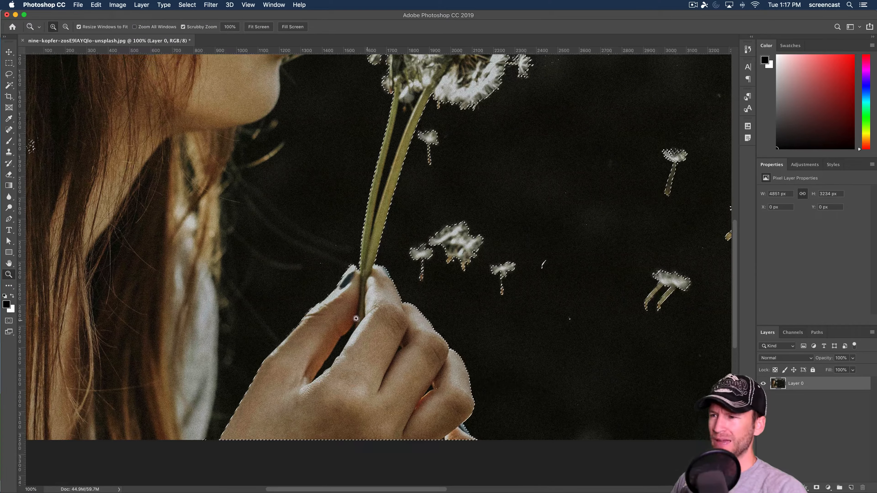
pyautogui.click(9, 76)
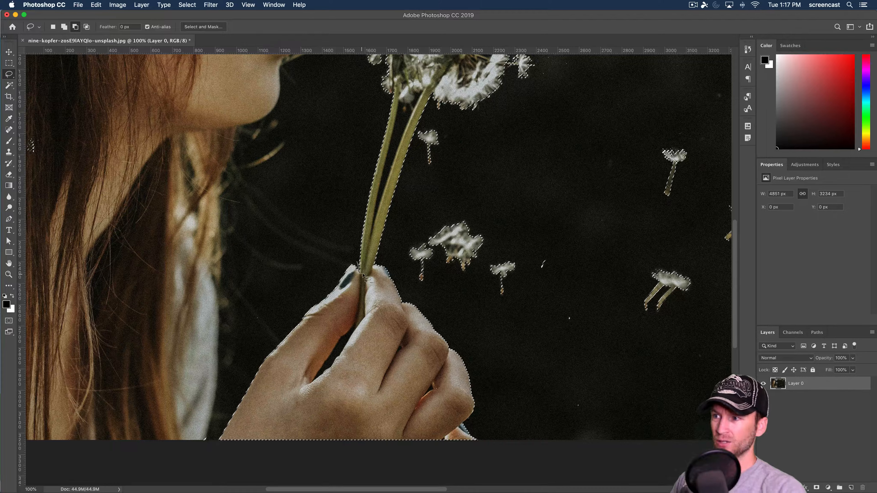
pyautogui.moveTo(379, 270)
pyautogui.mouseDown()
pyautogui.moveTo(413, 287)
pyautogui.moveTo(468, 340)
pyautogui.moveTo(507, 437)
pyautogui.moveTo(356, 490)
pyautogui.moveTo(165, 490)
pyautogui.moveTo(172, 423)
pyautogui.moveTo(264, 342)
pyautogui.moveTo(312, 267)
pyautogui.moveTo(338, 249)
pyautogui.moveTo(363, 269)
pyautogui.mouseUp()
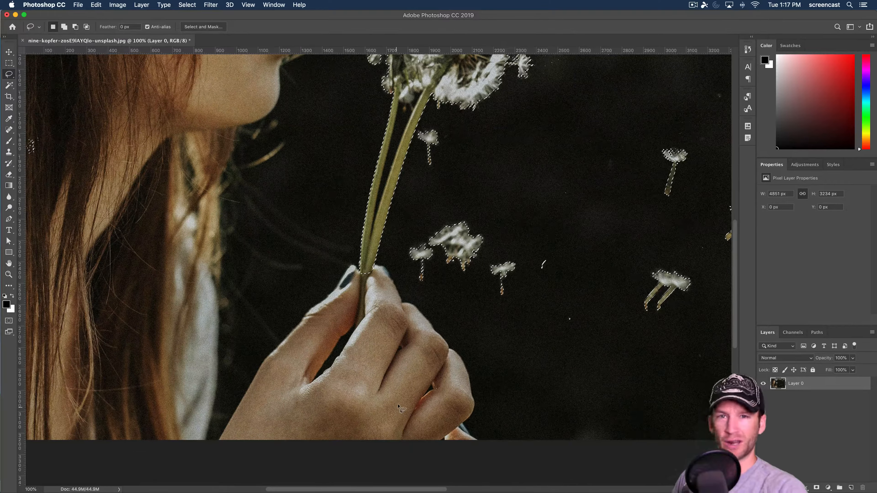
# Subtract the stray selected speckles in the dark background above and beside the dandelion head with the Lasso.
pyautogui.hscroll(5, 398, 407)
pyautogui.scroll(4, 398, 408)
pyautogui.scroll(-3, 448, 272)
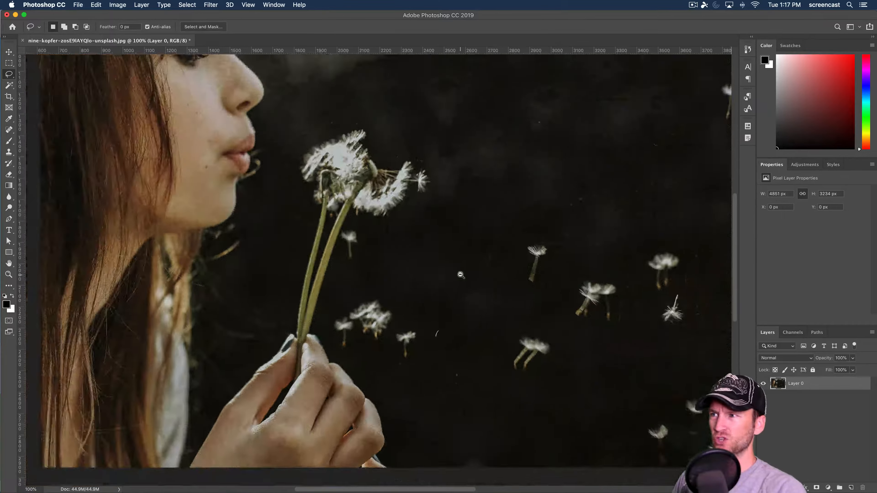
pyautogui.press('z')
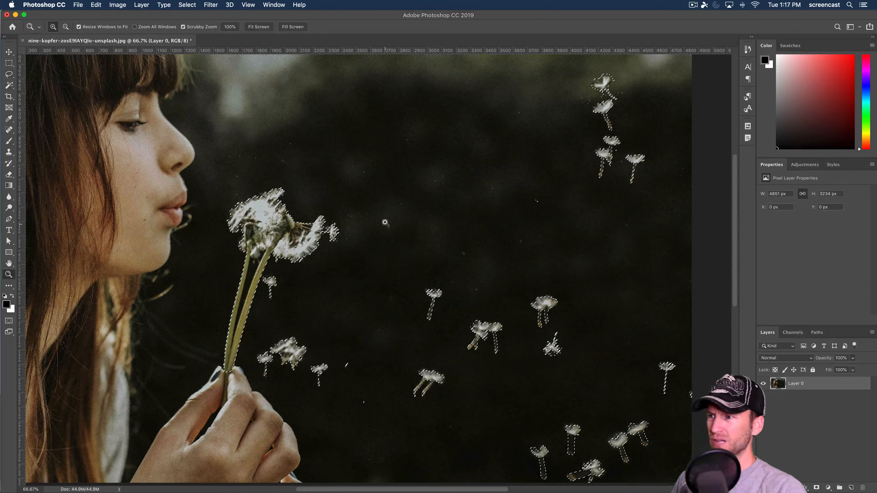
pyautogui.click(385, 222)
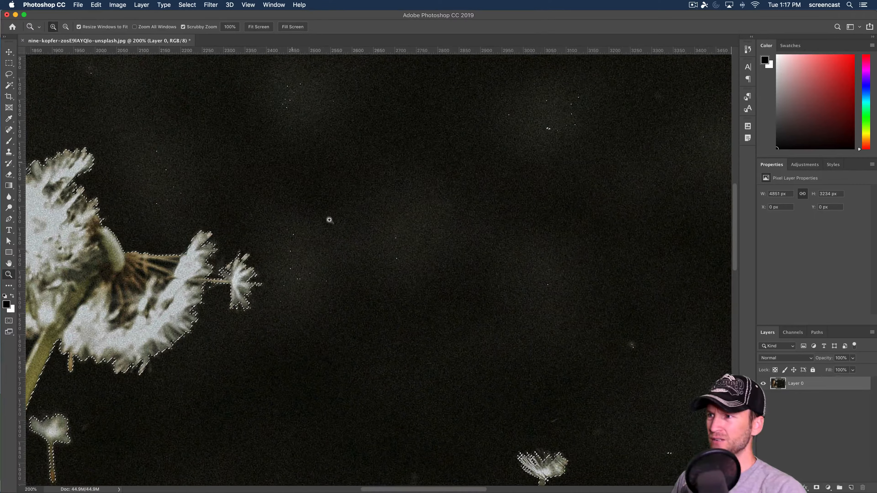
pyautogui.moveTo(380, 221); pyautogui.dragTo(485, 299)
pyautogui.scroll(3, 400, 289)
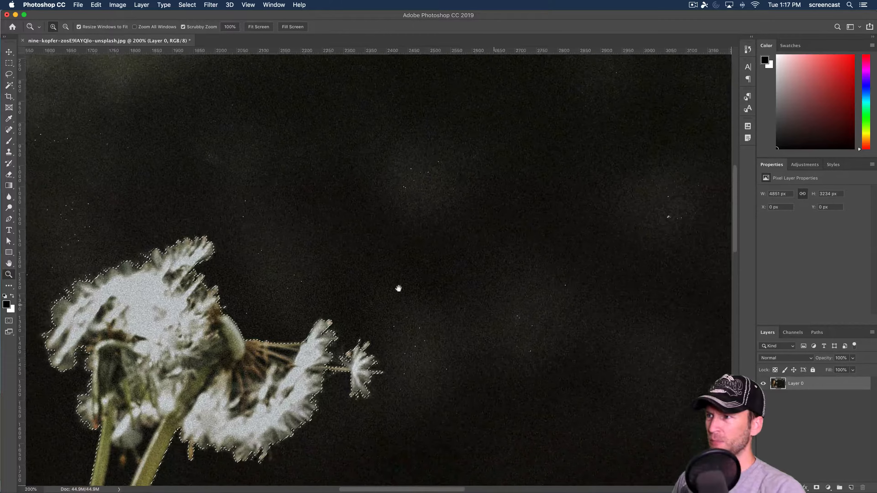
pyautogui.moveTo(399, 289); pyautogui.dragTo(521, 269)
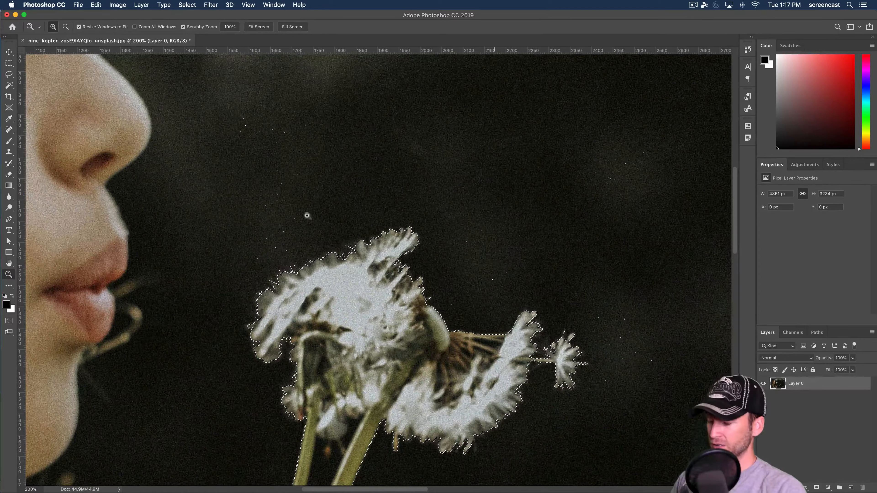
pyautogui.press('l')
pyautogui.moveTo(244, 96)
pyautogui.mouseDown()
pyautogui.moveTo(232, 251)
pyautogui.moveTo(307, 250)
pyautogui.moveTo(241, 90)
pyautogui.mouseUp()
pyautogui.moveTo(403, 83)
pyautogui.mouseDown()
pyautogui.moveTo(449, 239)
pyautogui.moveTo(448, 294)
pyautogui.moveTo(459, 313)
pyautogui.moveTo(438, 93)
pyautogui.mouseUp()
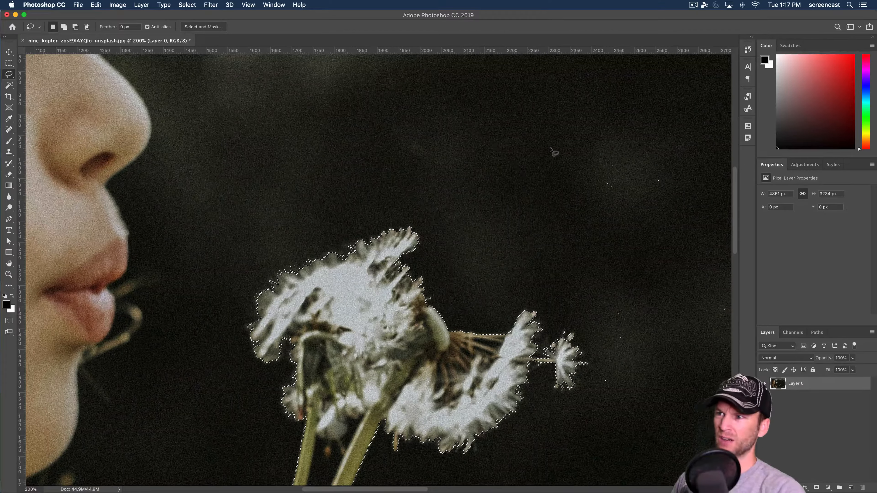
pyautogui.moveTo(555, 192); pyautogui.dragTo(295, 121)
pyautogui.moveTo(419, 87)
pyautogui.mouseDown()
pyautogui.moveTo(345, 64)
pyautogui.moveTo(328, 176)
pyautogui.moveTo(348, 316)
pyautogui.moveTo(414, 340)
pyautogui.moveTo(604, 273)
pyautogui.moveTo(668, 191)
pyautogui.moveTo(645, 108)
pyautogui.moveTo(431, 86)
pyautogui.mouseUp()
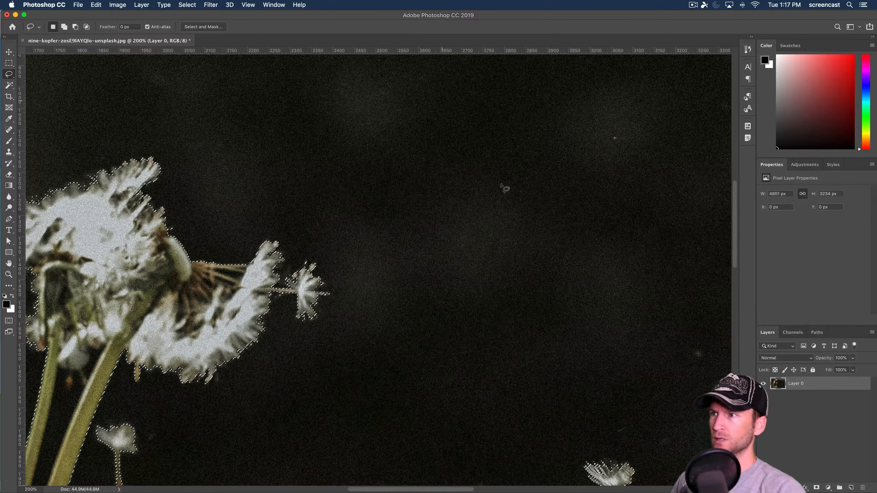
# Subtract the stray selected speckles in the dark background beyond the dandelion head with the Lasso.
pyautogui.moveTo(539, 235); pyautogui.dragTo(412, 206)
pyautogui.press('super+r')
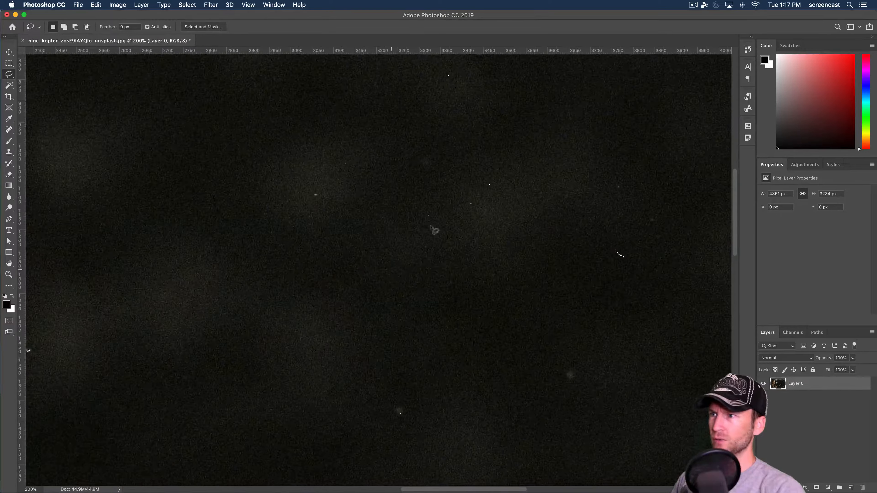
pyautogui.moveTo(482, 77)
pyautogui.mouseDown()
pyautogui.moveTo(329, 94)
pyautogui.moveTo(279, 240)
pyautogui.moveTo(464, 356)
pyautogui.moveTo(544, 229)
pyautogui.moveTo(542, 112)
pyautogui.moveTo(508, 91)
pyautogui.mouseUp()
pyautogui.moveTo(601, 160)
pyautogui.mouseDown()
pyautogui.moveTo(658, 212)
pyautogui.moveTo(618, 166)
pyautogui.mouseUp()
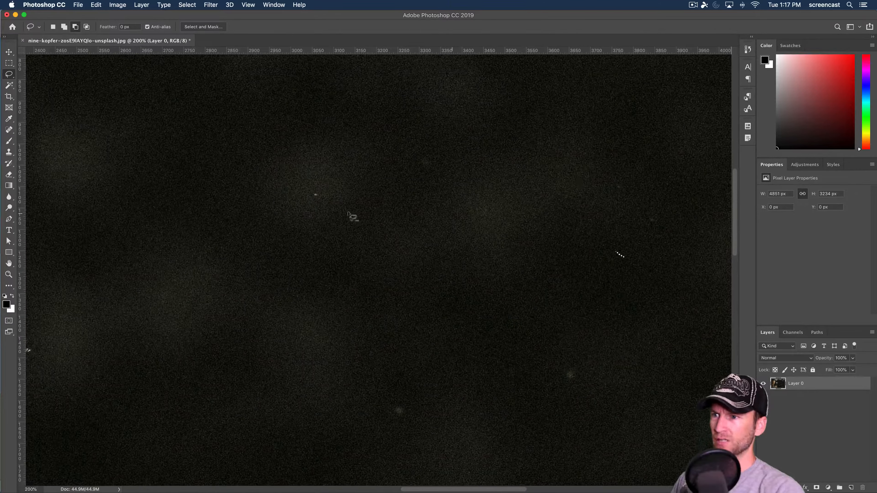
pyautogui.press('space')
pyautogui.moveTo(412, 287); pyautogui.dragTo(354, 236)
pyautogui.press('alt')
pyautogui.moveTo(333, 287)
pyautogui.mouseDown()
pyautogui.moveTo(303, 329)
pyautogui.moveTo(535, 236)
pyautogui.moveTo(341, 221)
pyautogui.mouseUp()
# Subtract the stray selected patches in the girl's hair and along the photo's edge beside it with the Lasso.
pyautogui.press('space')
pyautogui.moveTo(601, 207)
pyautogui.mouseDown()
pyautogui.moveTo(430, 328)
pyautogui.moveTo(480, 221)
pyautogui.moveTo(439, 381)
pyautogui.moveTo(694, 421)
pyautogui.moveTo(601, 231)
pyautogui.moveTo(458, 239)
pyautogui.mouseUp()
pyautogui.keyDown('alt'); pyautogui.click(450, 310); pyautogui.keyUp('alt')
pyautogui.keyDown('alt'); pyautogui.click(449, 310); pyautogui.keyUp('alt')
pyautogui.moveTo(466, 303); pyautogui.dragTo(566, 300)
pyautogui.keyDown('alt'); pyautogui.click(528, 297); pyautogui.keyUp('alt')
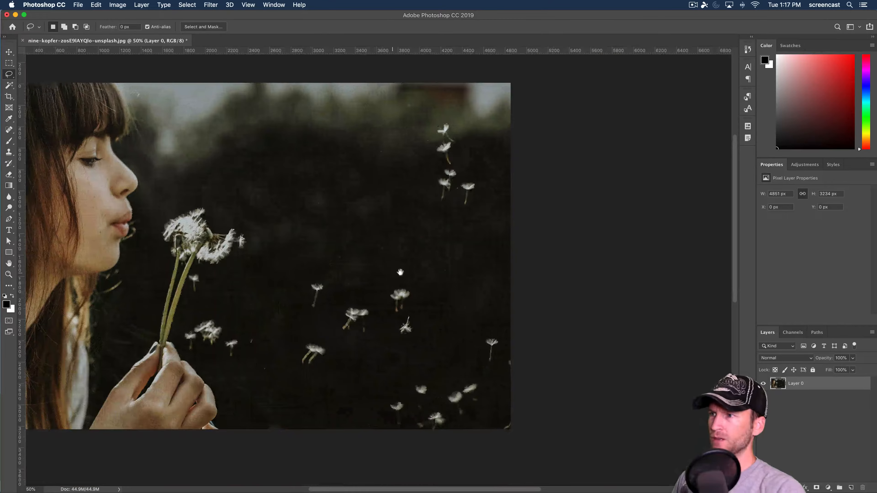
pyautogui.moveTo(399, 274); pyautogui.dragTo(511, 278)
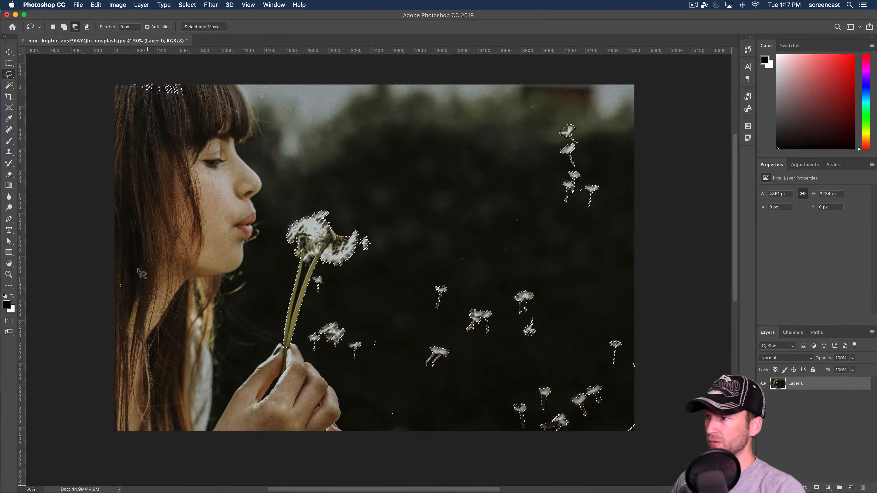
pyautogui.press('alt')
pyautogui.moveTo(125, 106)
pyautogui.mouseDown()
pyautogui.moveTo(230, 88)
pyautogui.moveTo(134, 80)
pyautogui.moveTo(122, 103)
pyautogui.mouseUp()
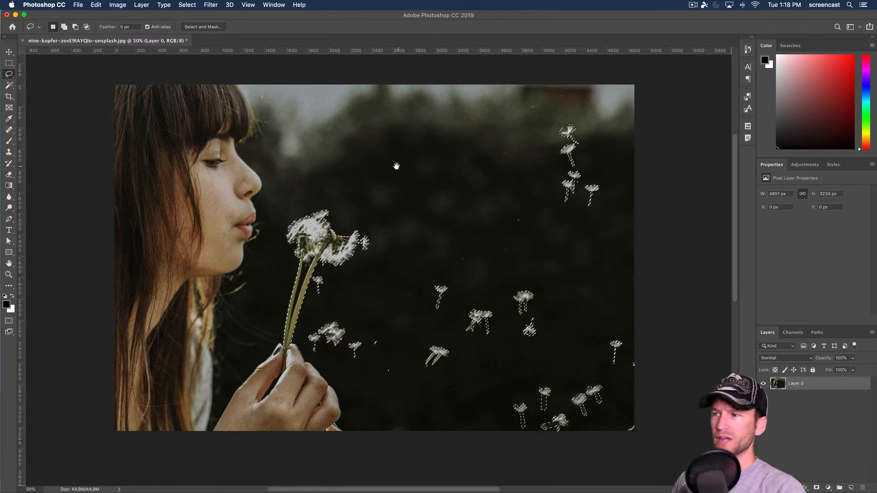
# Copy the selected dandelion and seeds onto a new layer and hide the original photo, Layer 0.
pyautogui.hscroll(3, 397, 164)
pyautogui.scroll(-1, 398, 164)
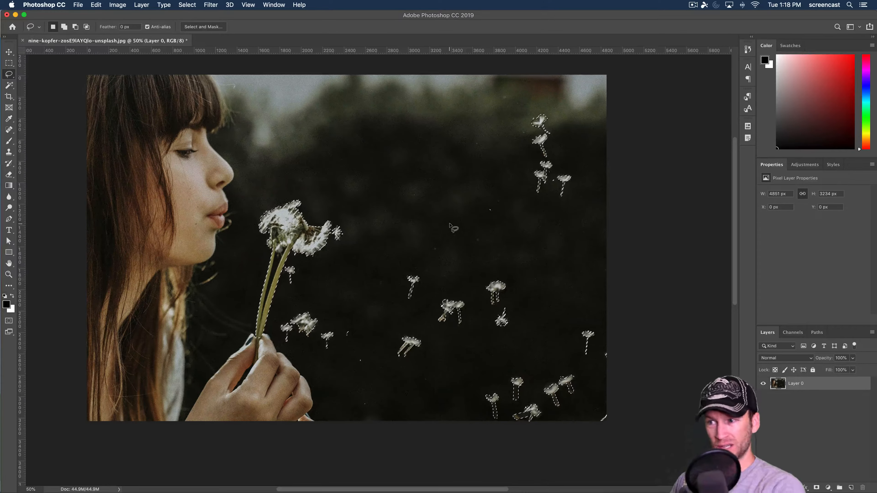
pyautogui.press('super+j')
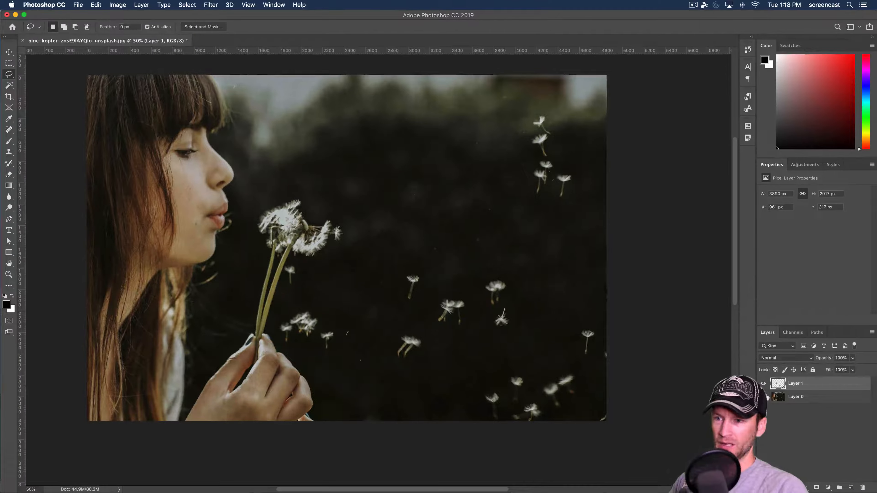
pyautogui.click(763, 396)
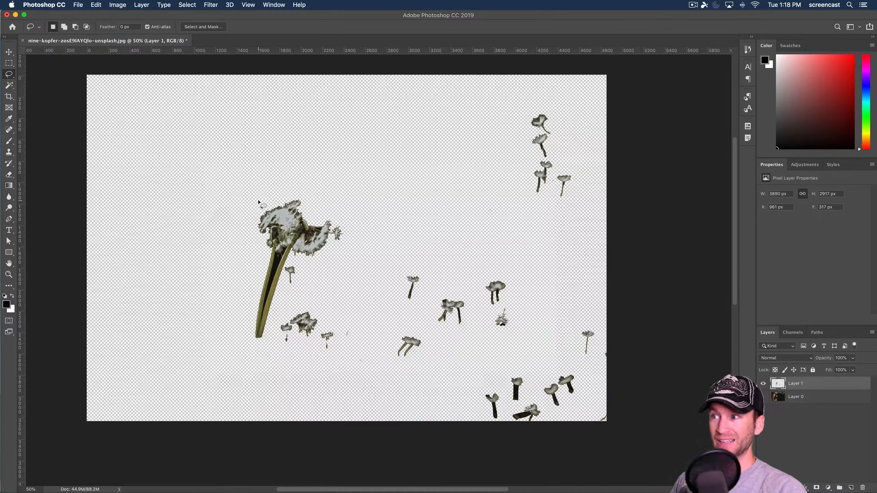
# Lasso around the dandelion head and stems without the loose seeds and copy it onto its own layer.
pyautogui.moveTo(241, 238)
pyautogui.mouseDown()
pyautogui.moveTo(234, 327)
pyautogui.moveTo(241, 342)
pyautogui.moveTo(263, 342)
pyautogui.moveTo(280, 296)
pyautogui.mouseUp()
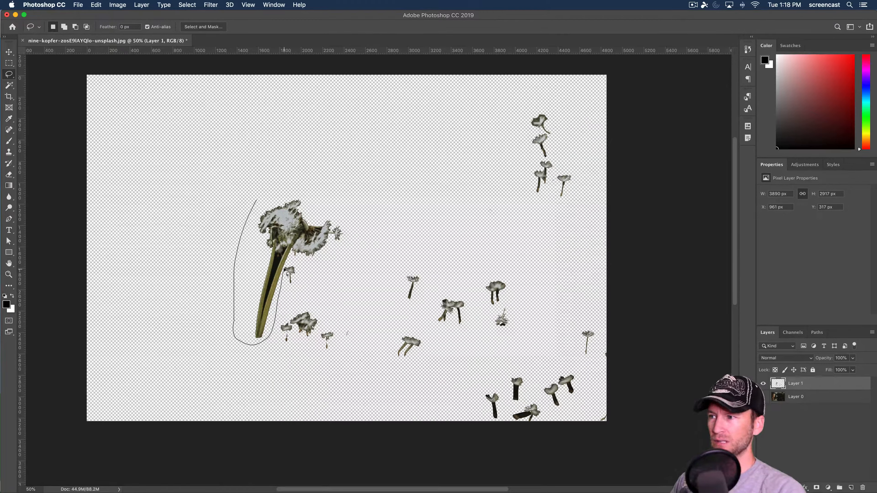
pyautogui.moveTo(299, 263)
pyautogui.mouseDown()
pyautogui.moveTo(361, 235)
pyautogui.moveTo(337, 199)
pyautogui.moveTo(256, 201)
pyautogui.mouseUp()
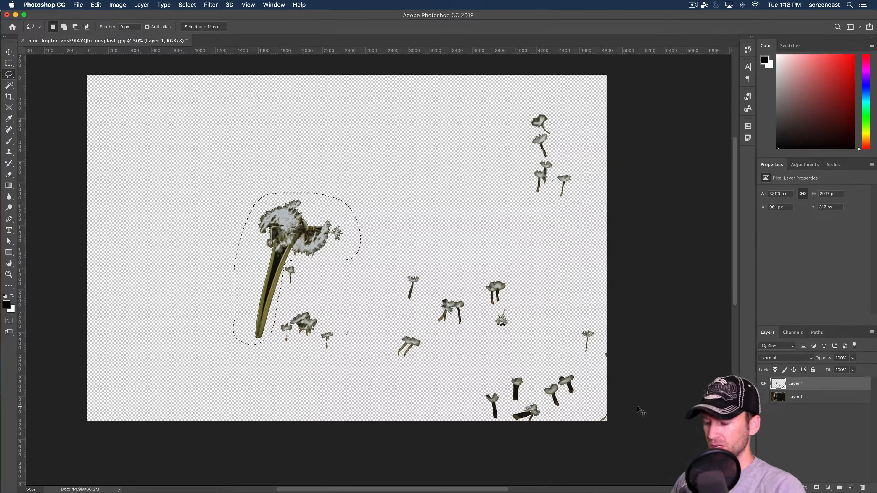
pyautogui.press('super+j')
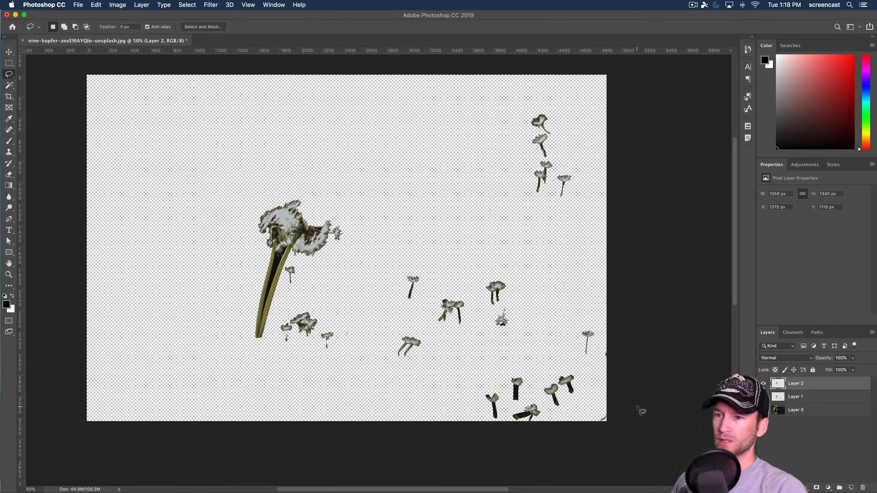
# Hide Layer 2, delete the dandelion from Layer 1 using Layer 2's outline as the selection, and deselect.
pyautogui.click(763, 410)
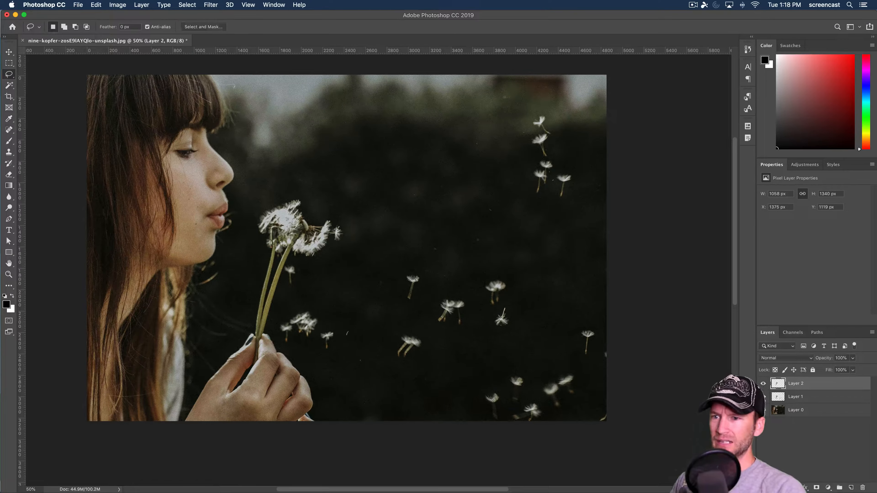
pyautogui.click(762, 384)
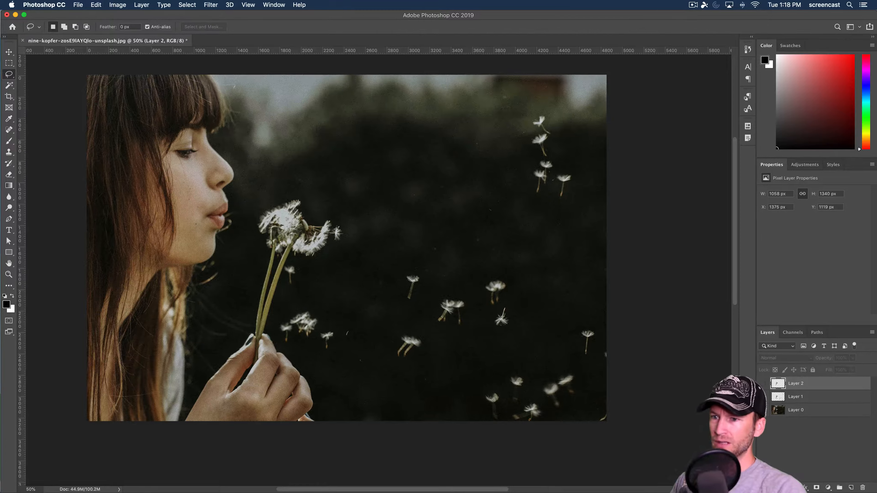
pyautogui.click(762, 409)
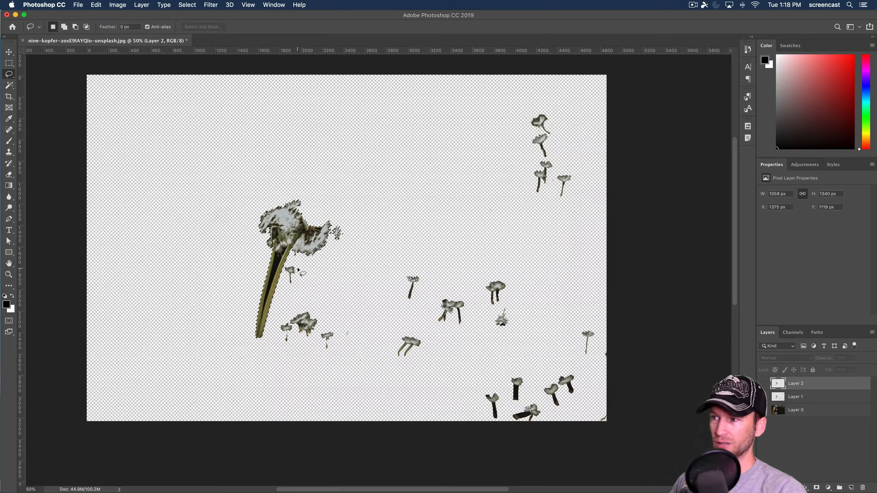
pyautogui.click(779, 398)
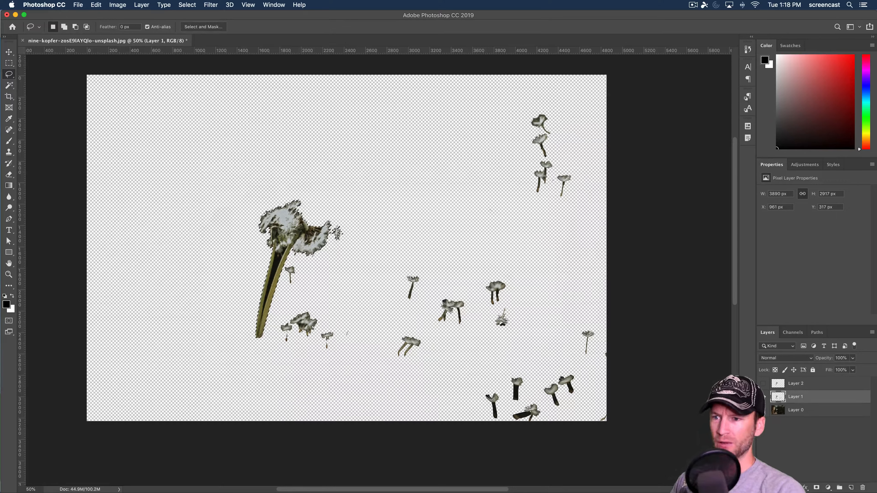
pyautogui.press('Delete')
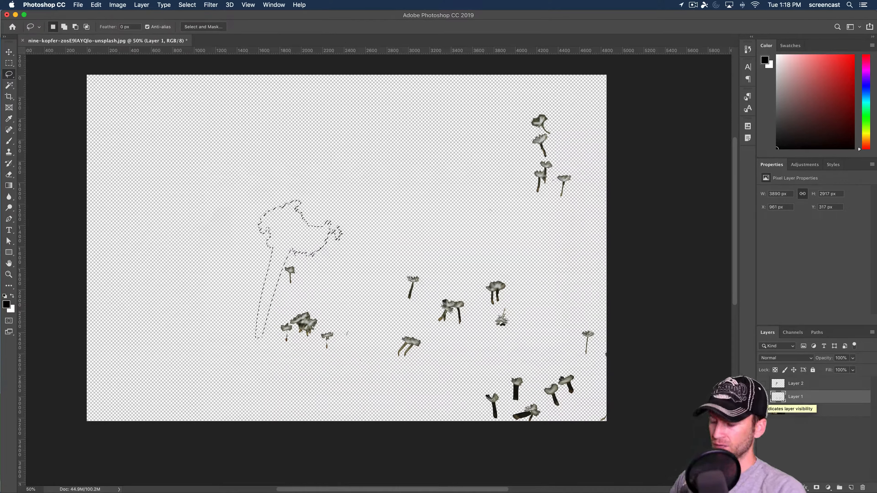
pyautogui.press('super+d')
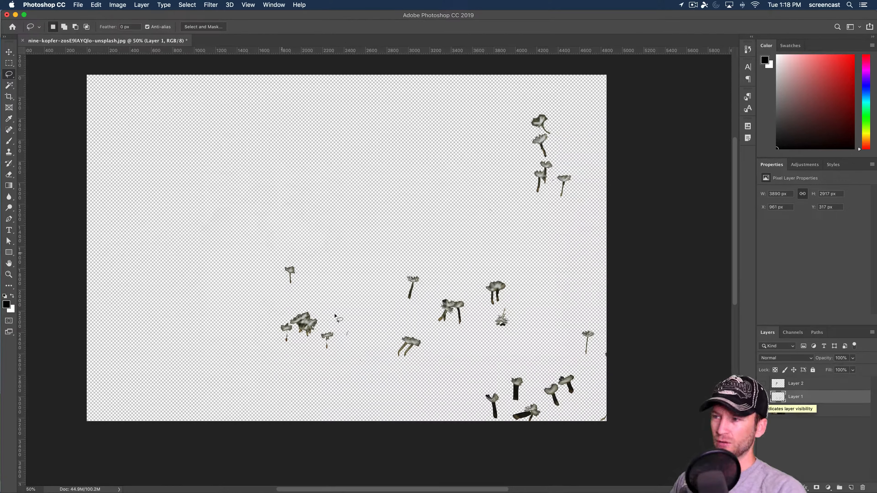
# Toggle the visibility of Layer 1 and Layer 2 to check that seeds and dandelion are on separate layers.
pyautogui.click(763, 384)
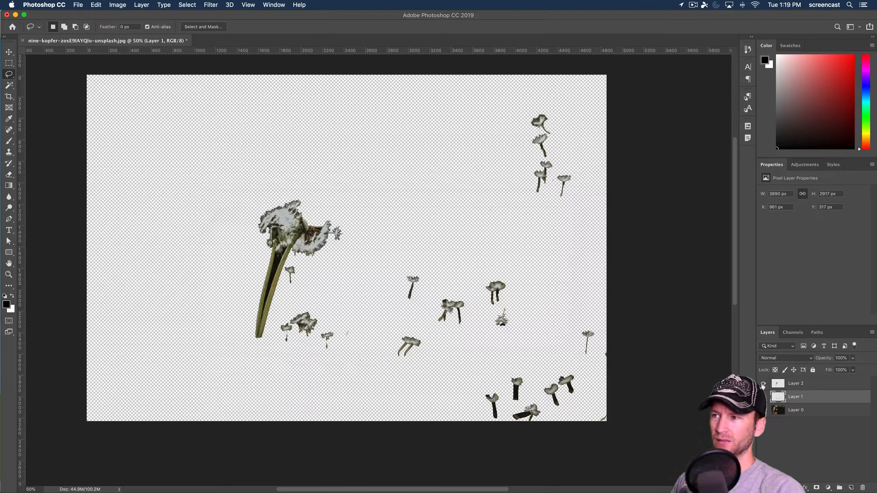
pyautogui.click(763, 384)
pyautogui.click(763, 384)
pyautogui.click(763, 384)
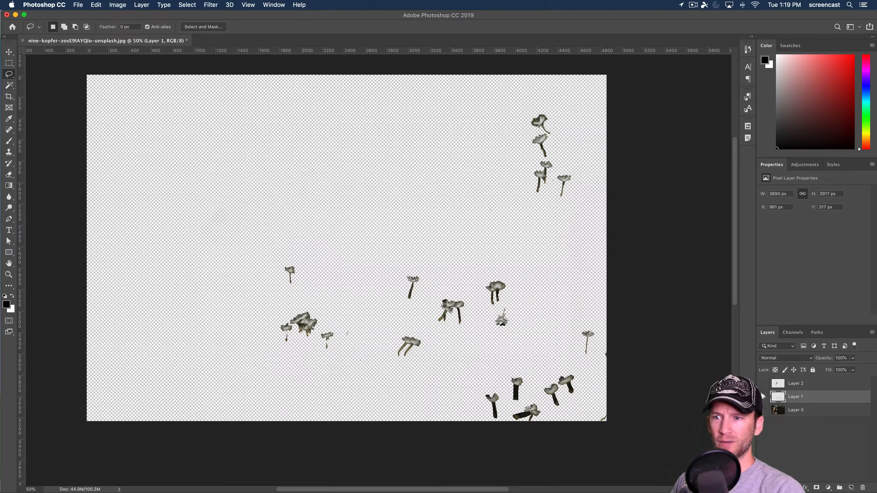
pyautogui.click(763, 397)
pyautogui.click(763, 397)
pyautogui.click(763, 397)
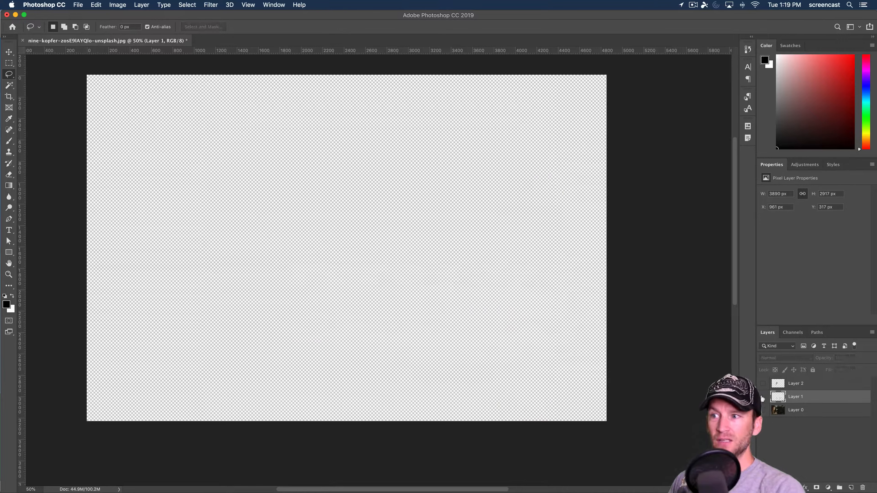
pyautogui.click(763, 396)
pyautogui.click(762, 397)
pyautogui.click(763, 397)
pyautogui.click(762, 384)
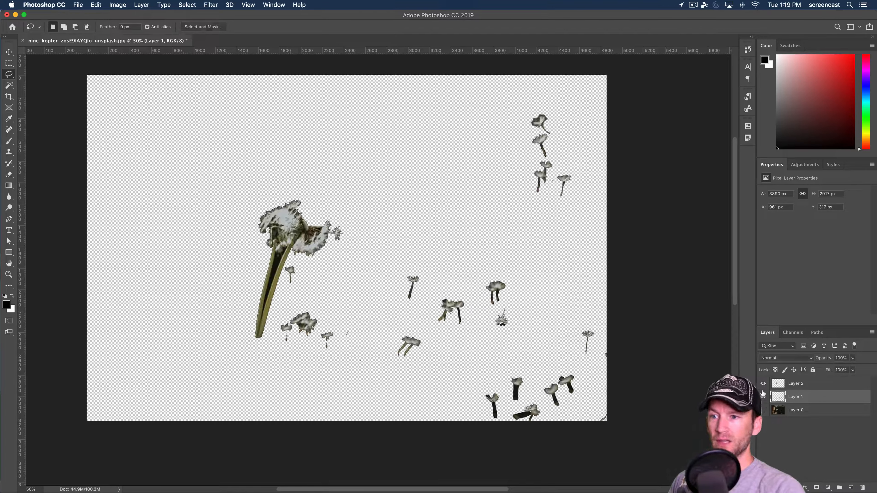
# Hide both cutout layers and show the original photo, Layer 0.
pyautogui.click(763, 396)
pyautogui.click(762, 384)
pyautogui.click(763, 410)
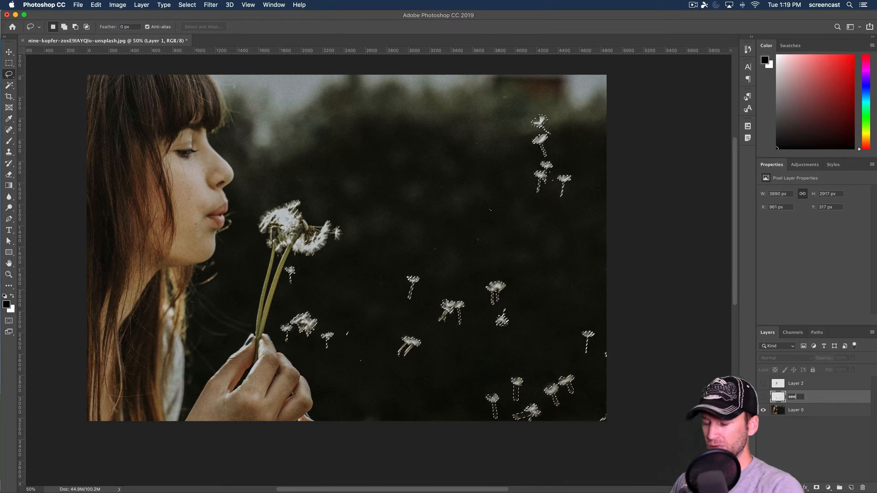
# Rename Layer 1 as seeds, Layer 2 as dandelion and Layer 0 as bg.
pyautogui.press('Return')
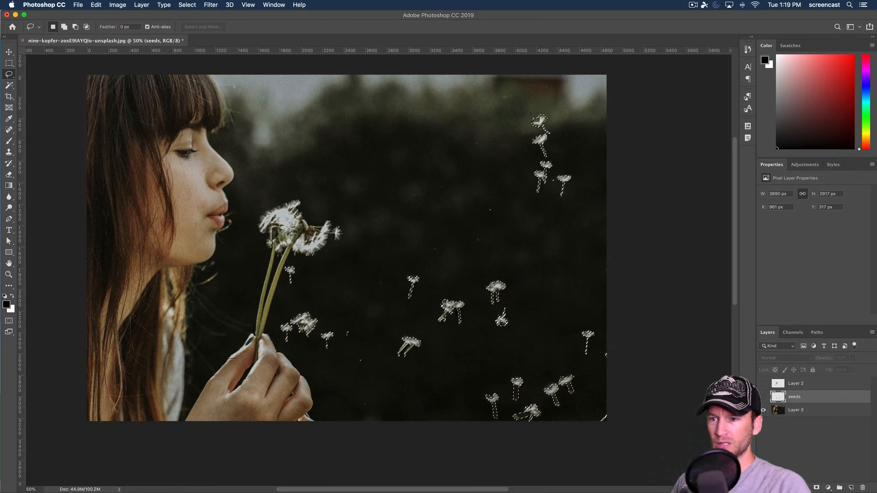
pyautogui.doubleClick(792, 384)
pyautogui.write('dandelion')
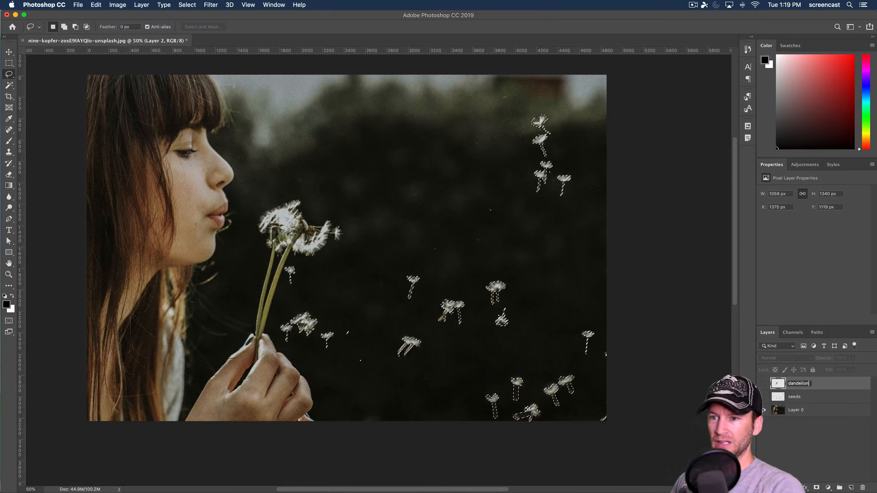
pyautogui.press('Return')
pyautogui.doubleClick(795, 409)
pyautogui.write('bg')
pyautogui.press('Return')
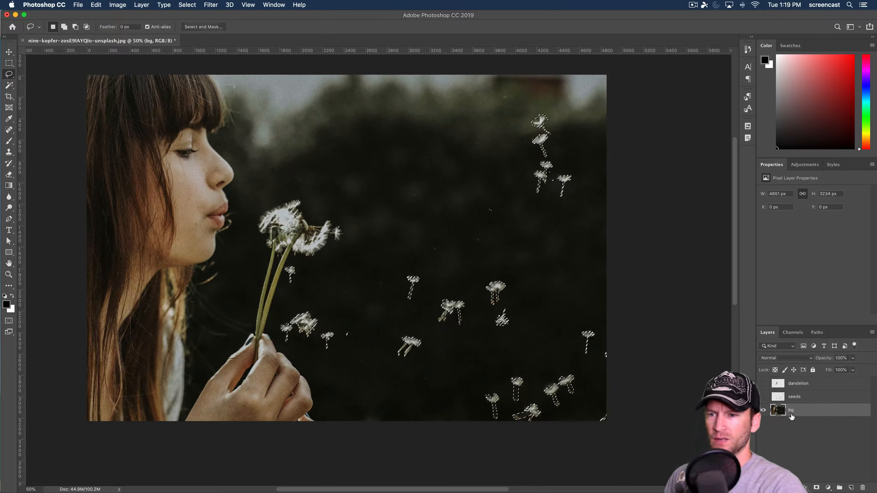
pyautogui.doubleClick(792, 411)
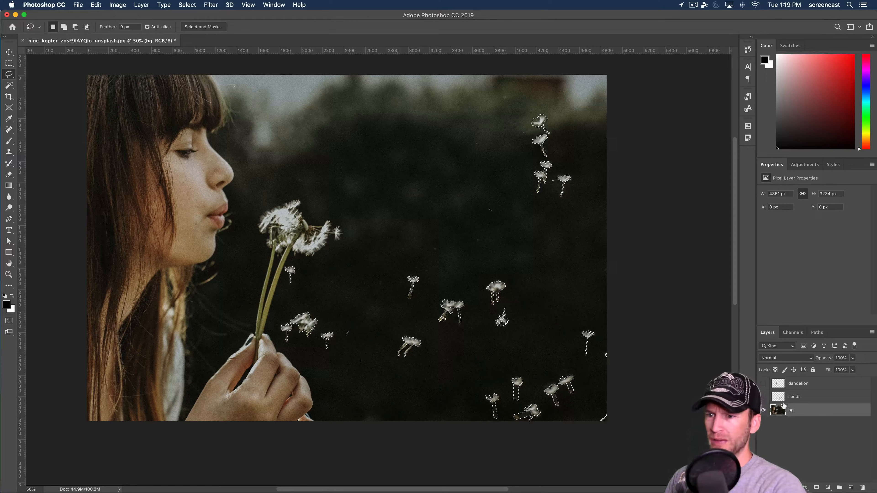
# Add the dandelion layer's outline to the seeds selection and expand the combined selection by 10 pixels.
pyautogui.click(789, 400)
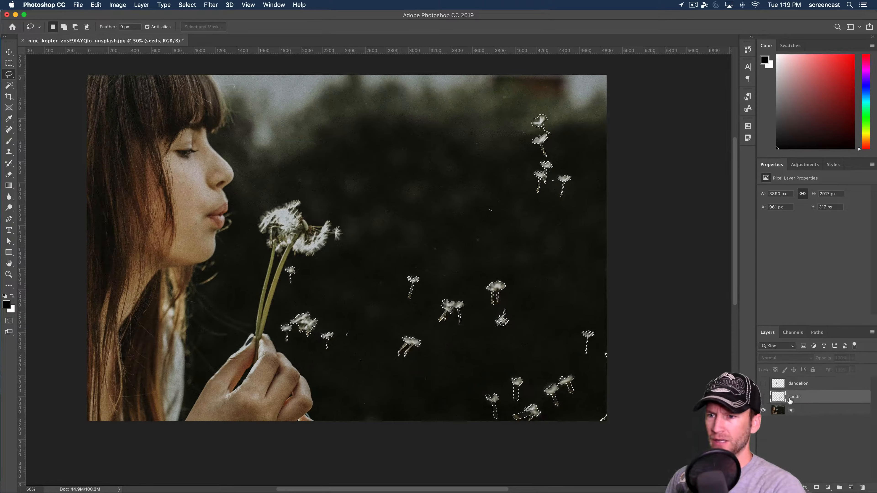
pyautogui.keyDown('shift'); pyautogui.keyDown('super'); pyautogui.click(778, 386); pyautogui.keyUp('super'); pyautogui.keyUp('shift')
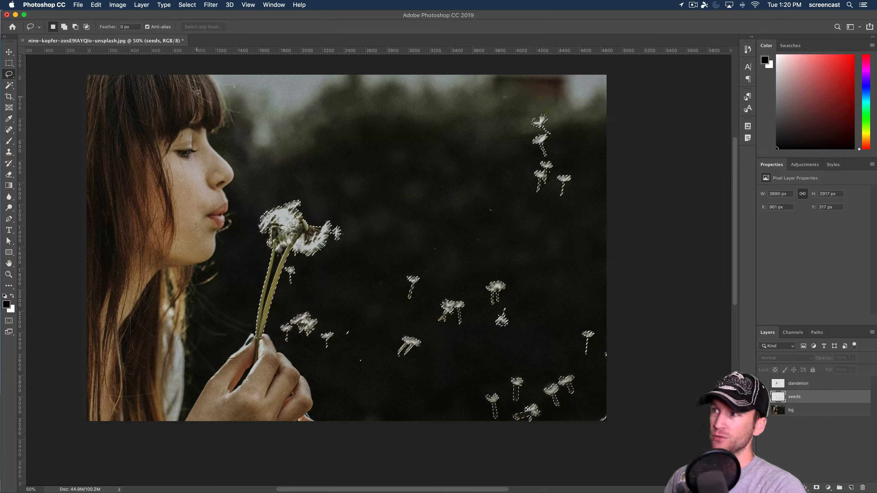
pyautogui.click(187, 5)
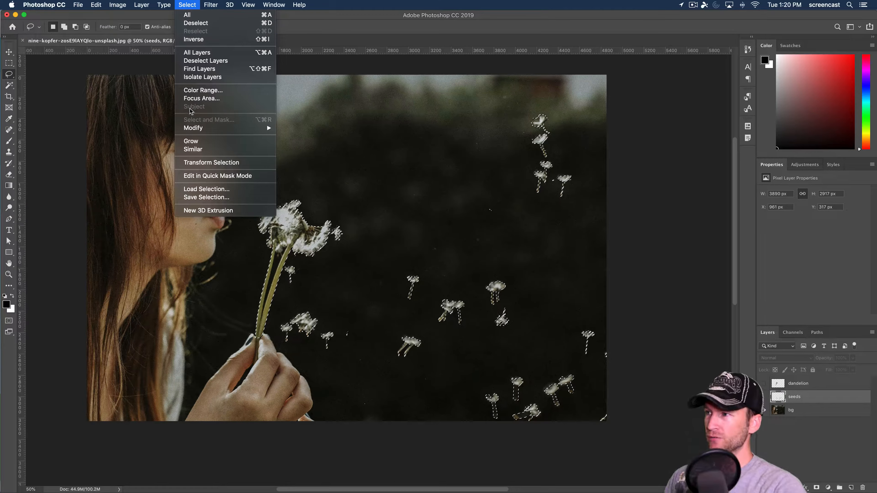
pyautogui.moveTo(197, 128)
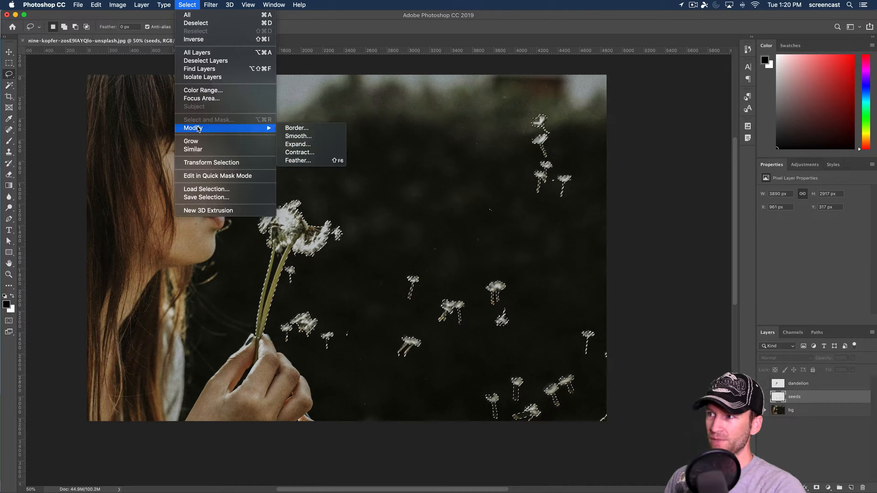
pyautogui.click(314, 146)
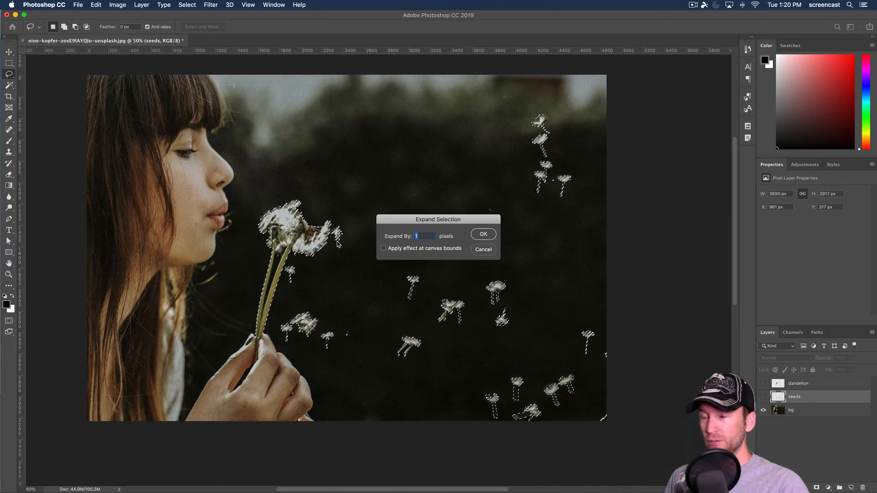
pyautogui.write('10')
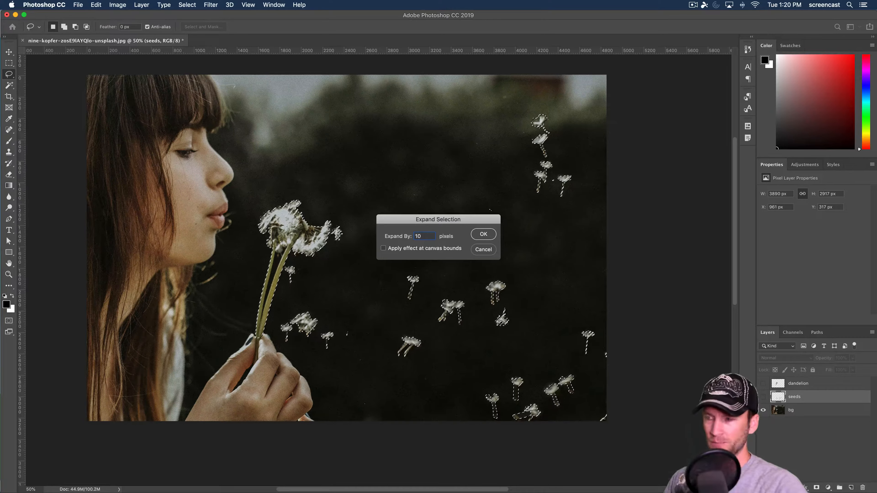
pyautogui.press('Return')
pyautogui.press('z')
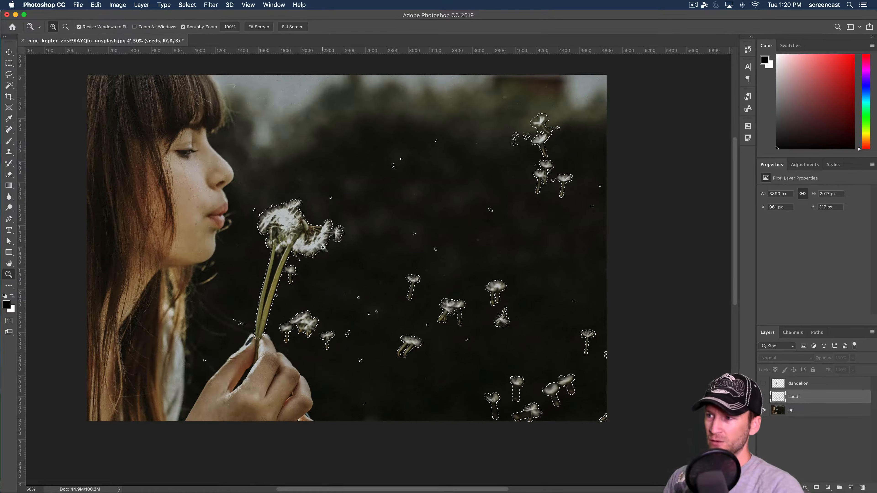
pyautogui.moveTo(324, 251); pyautogui.dragTo(318, 242)
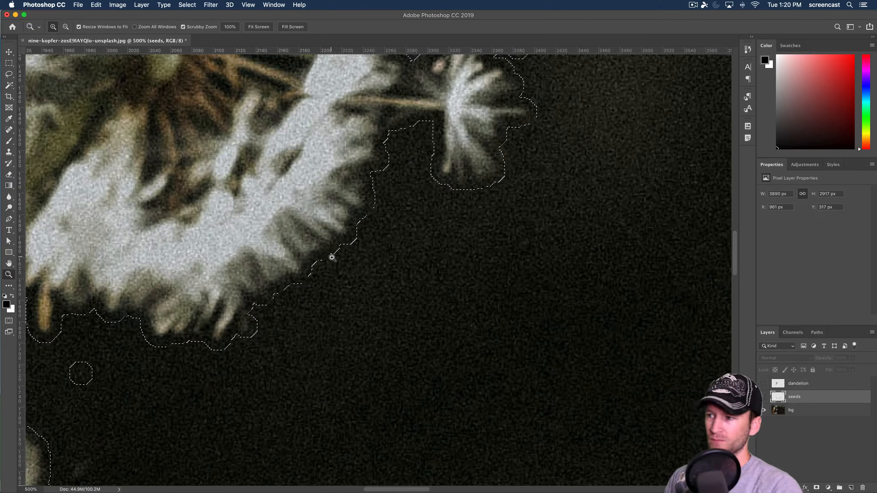
pyautogui.keyDown('alt'); pyautogui.click(337, 265); pyautogui.keyUp('alt')
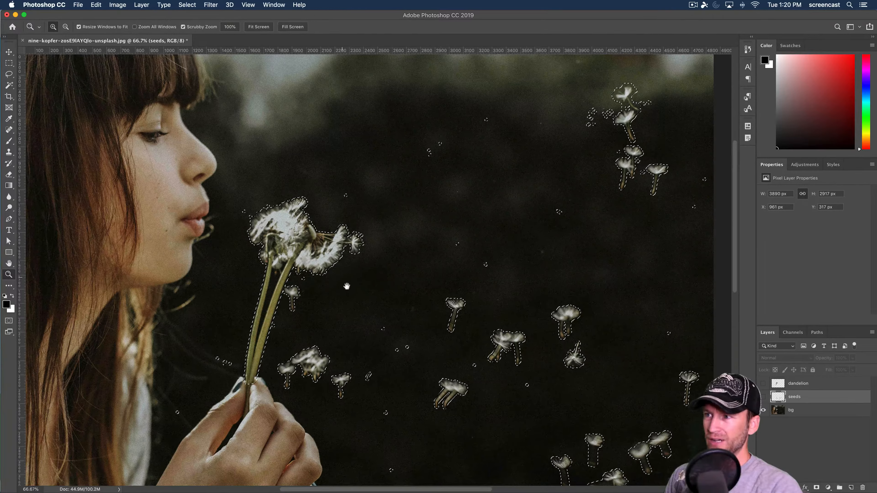
# Content-Aware Fill the expanded dandelion and seeds selection on the bg layer, output the fill to a new layer, and deselect.
pyautogui.keyDown('alt'); pyautogui.click(352, 287); pyautogui.keyUp('alt')
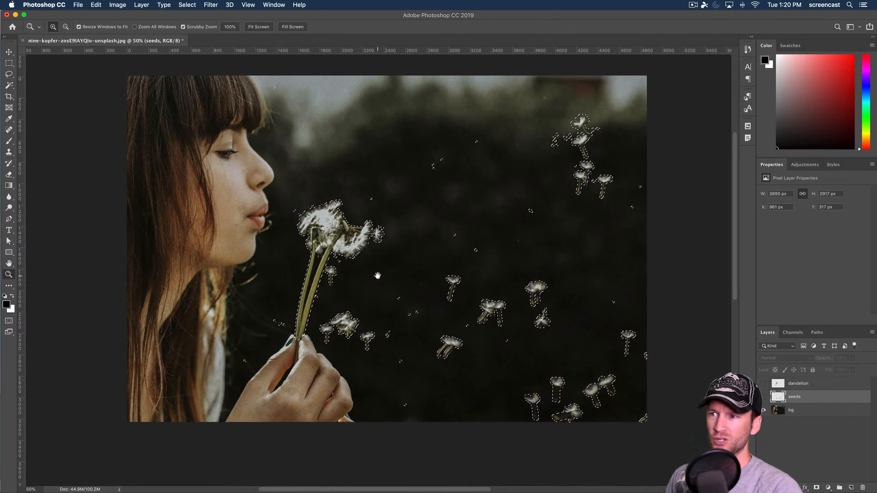
pyautogui.click(808, 410)
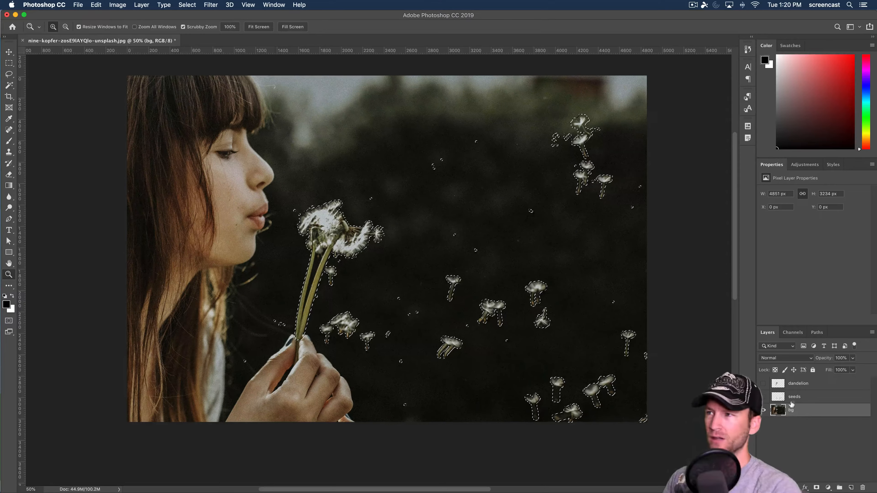
pyautogui.click(82, 5)
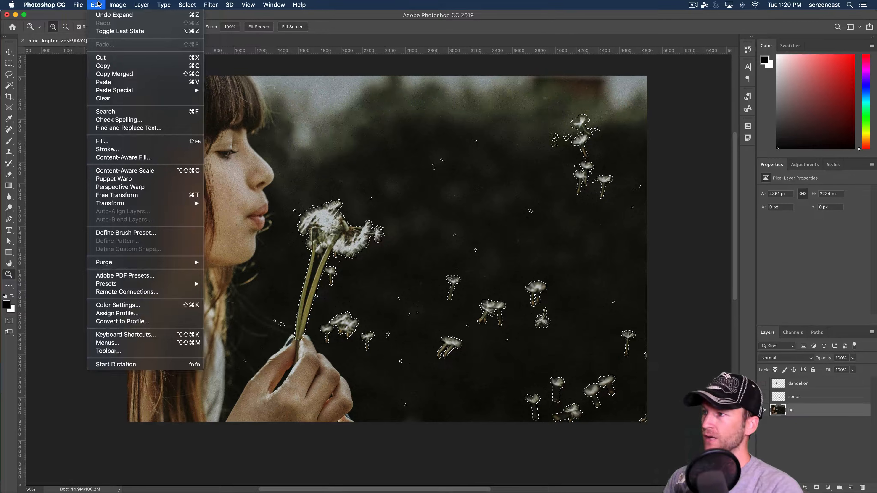
pyautogui.moveTo(110, 4)
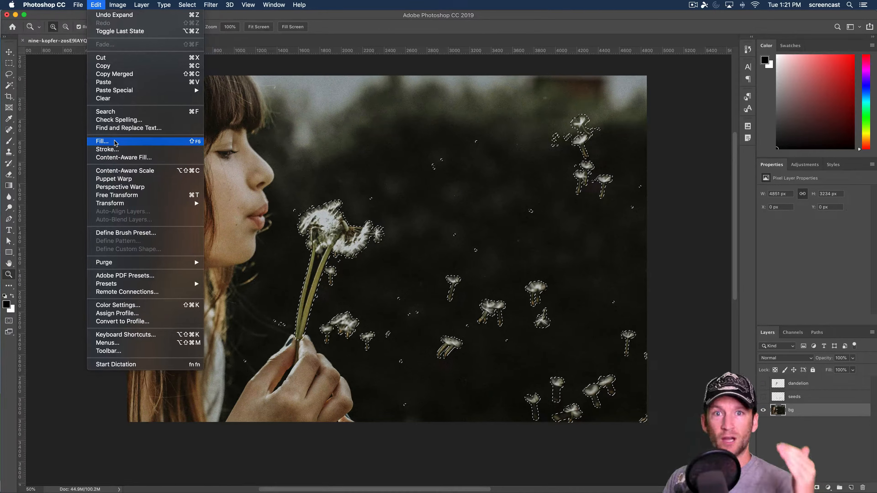
pyautogui.click(124, 158)
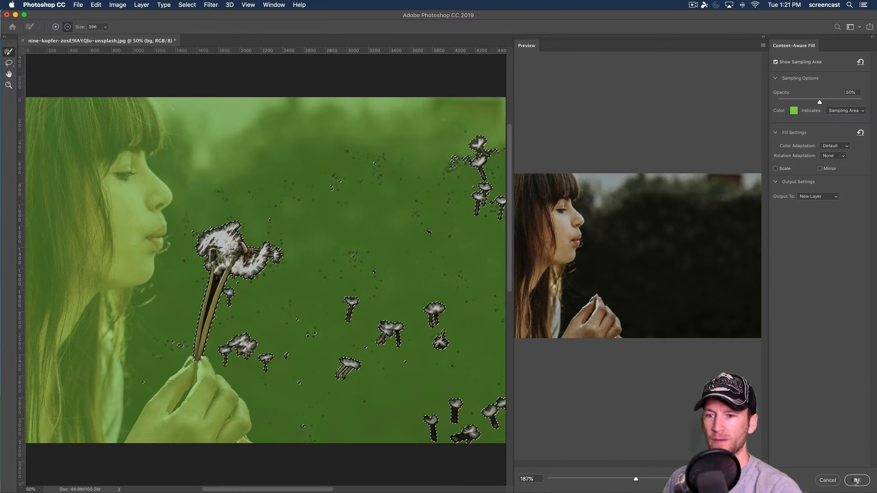
pyautogui.click(856, 480)
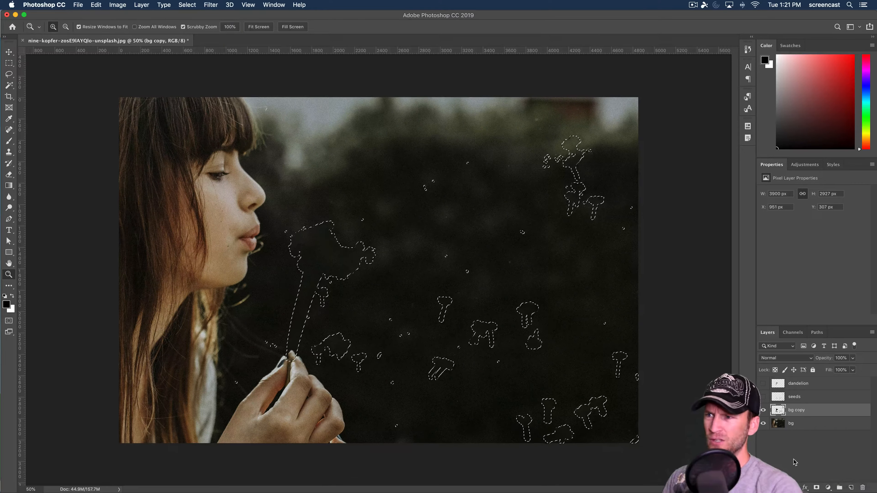
pyautogui.press('super+d')
# Toggle the visibility of the bg and bg copy layers to inspect the filled patches against the original photo.
pyautogui.click(762, 423)
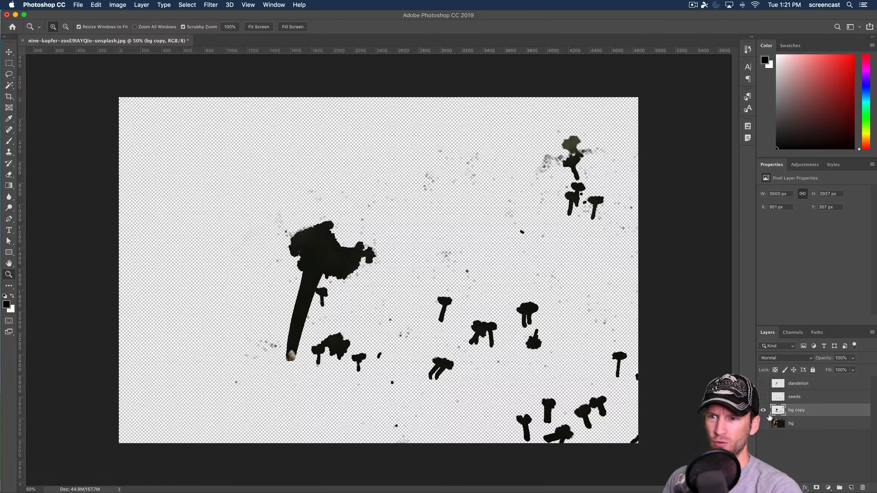
pyautogui.keyDown('alt'); pyautogui.click(763, 424); pyautogui.keyUp('alt')
pyautogui.keyDown('alt'); pyautogui.click(763, 423); pyautogui.keyUp('alt')
pyautogui.click(763, 410)
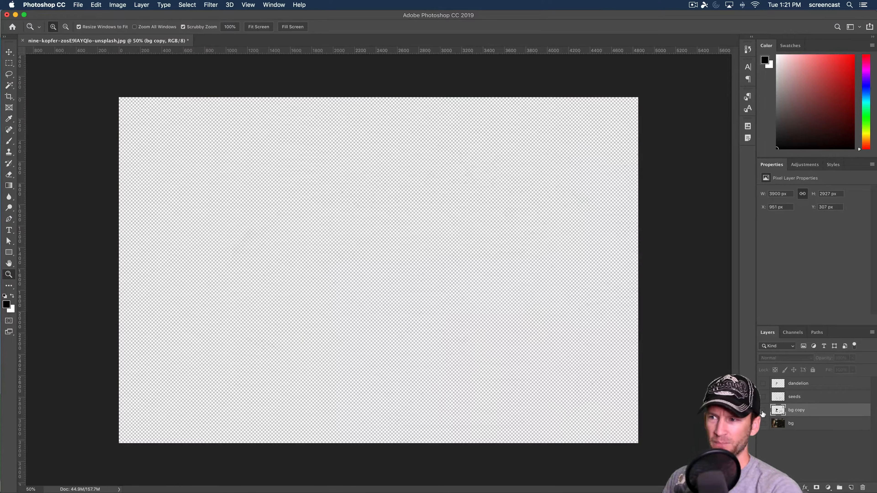
pyautogui.click(762, 410)
pyautogui.click(763, 424)
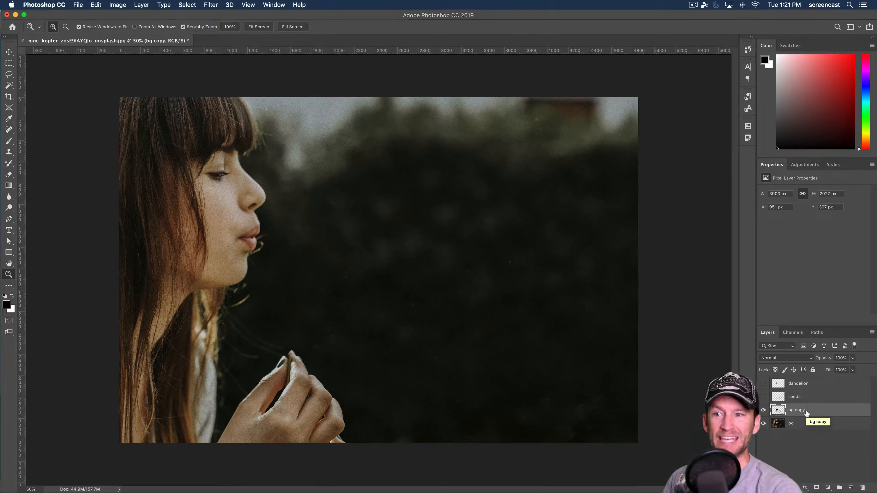
# Merge the bg copy layer down into bg and make the seeds and dandelion layers visible.
pyautogui.press('Delete')
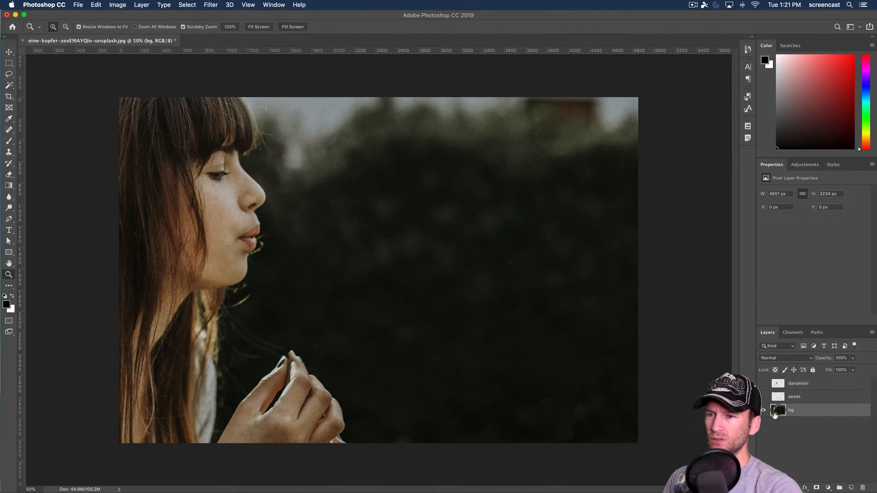
pyautogui.click(763, 411)
pyautogui.click(763, 410)
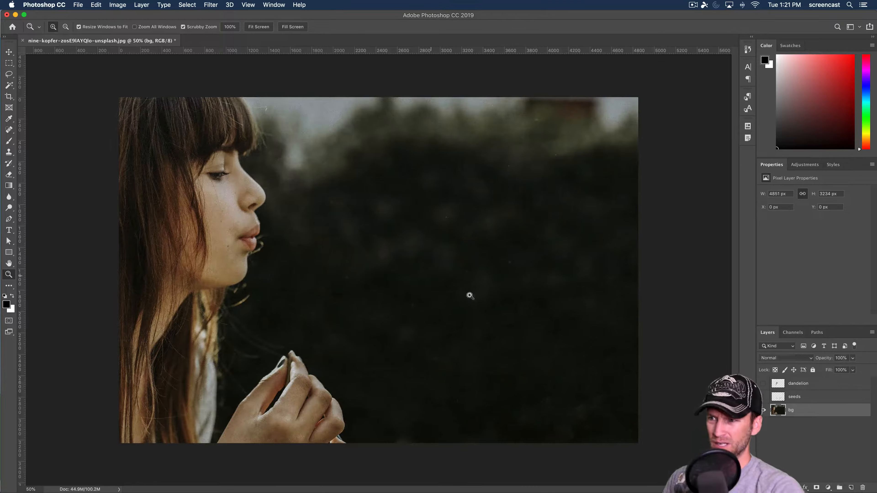
pyautogui.click(763, 396)
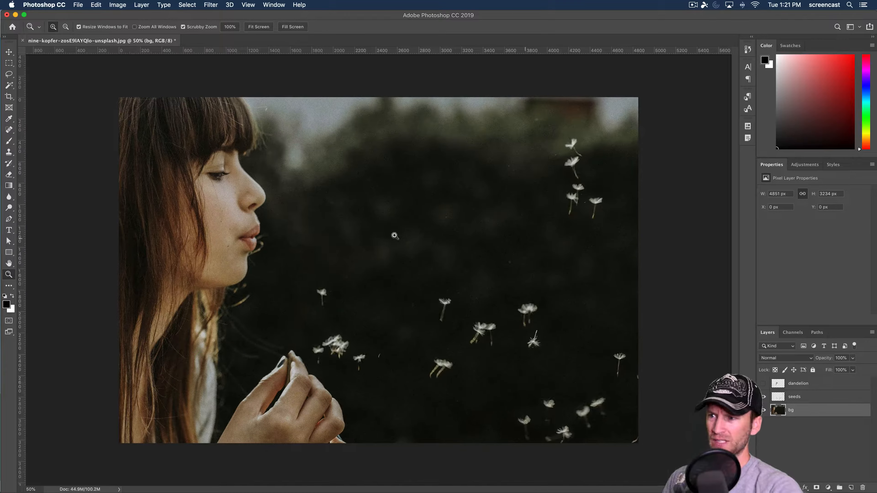
pyautogui.click(763, 383)
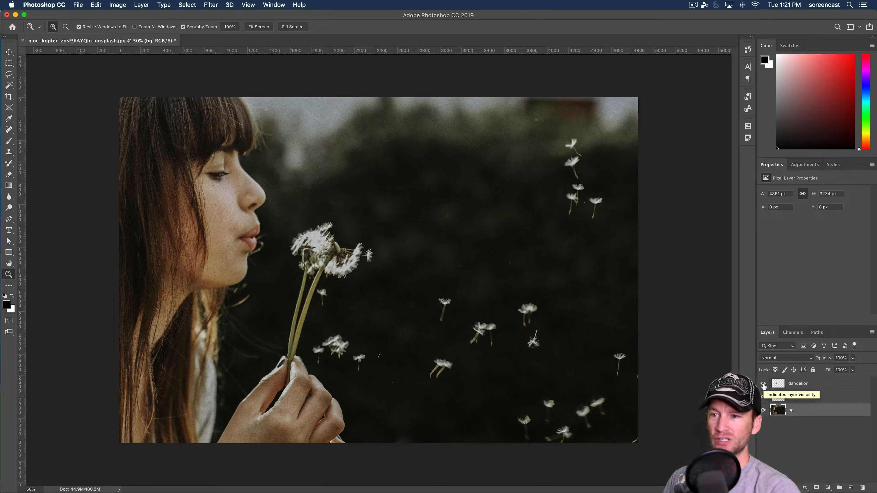
# Select the seeds layer and display the Timeline, enlarging its area below the image.
pyautogui.click(798, 402)
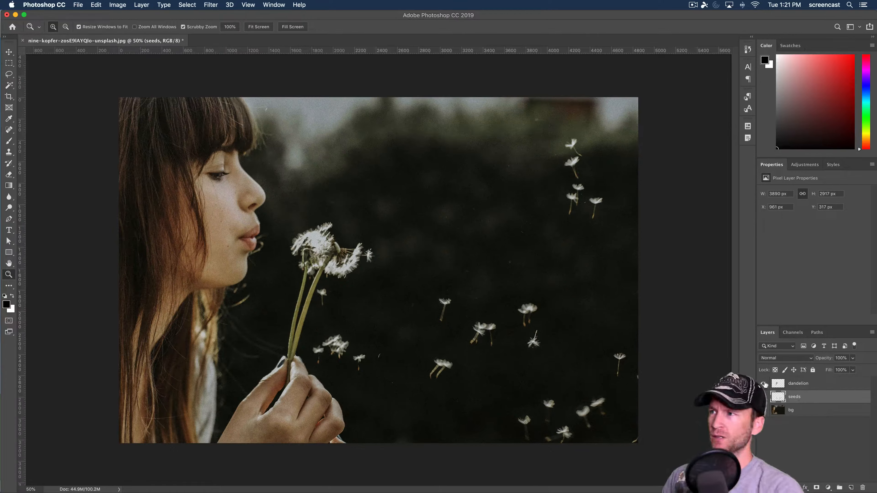
pyautogui.click(214, 5)
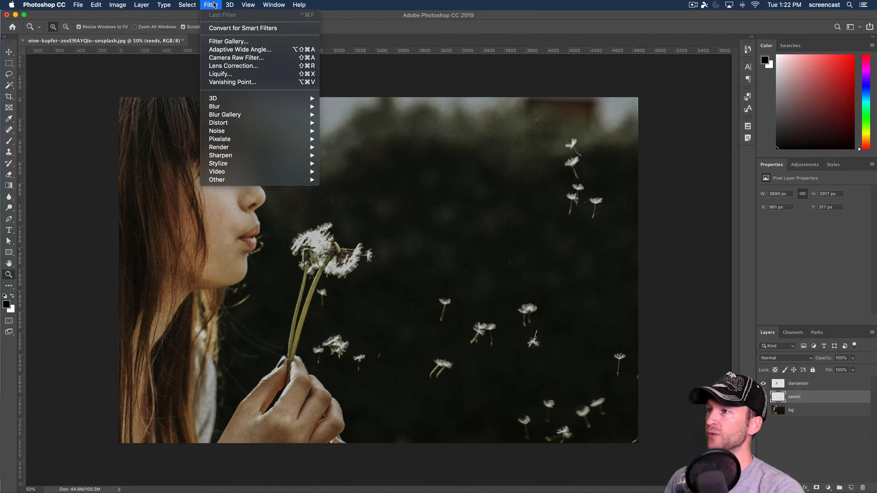
pyautogui.moveTo(264, 5)
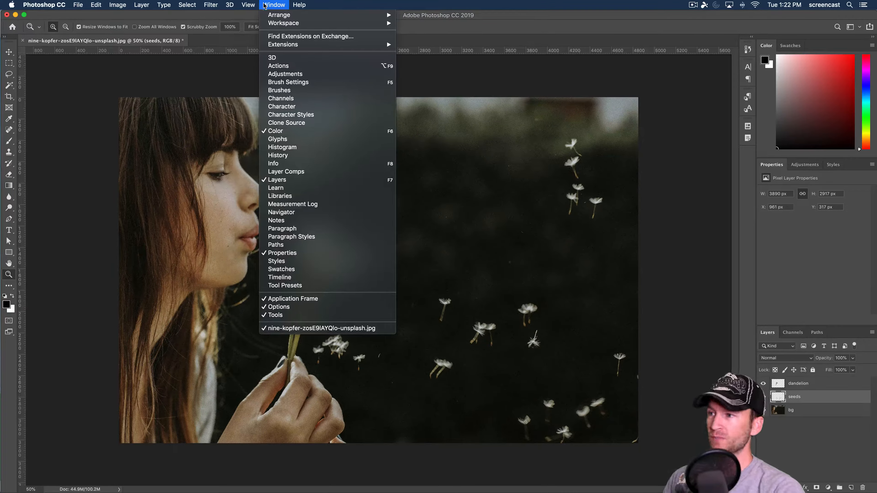
pyautogui.click(278, 278)
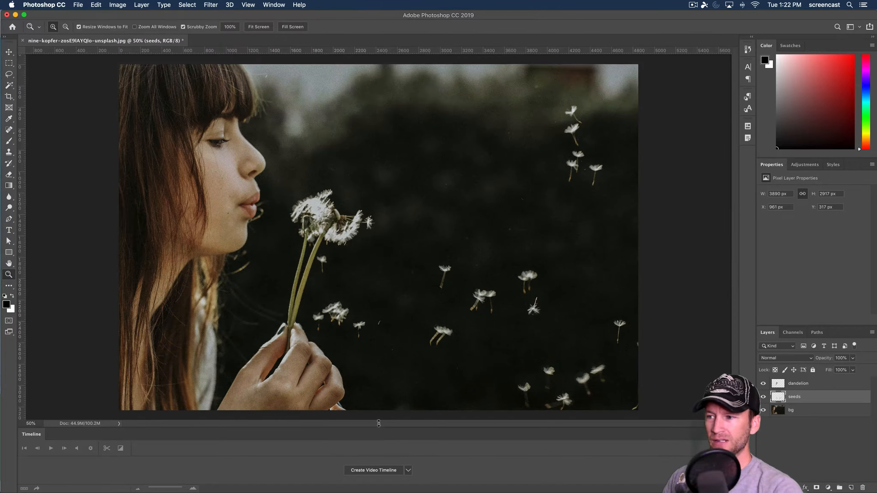
pyautogui.moveTo(378, 424); pyautogui.dragTo(379, 334)
# Create a video timeline from the three layers and reduce the timeline's height to fit its tracks.
pyautogui.click(408, 427)
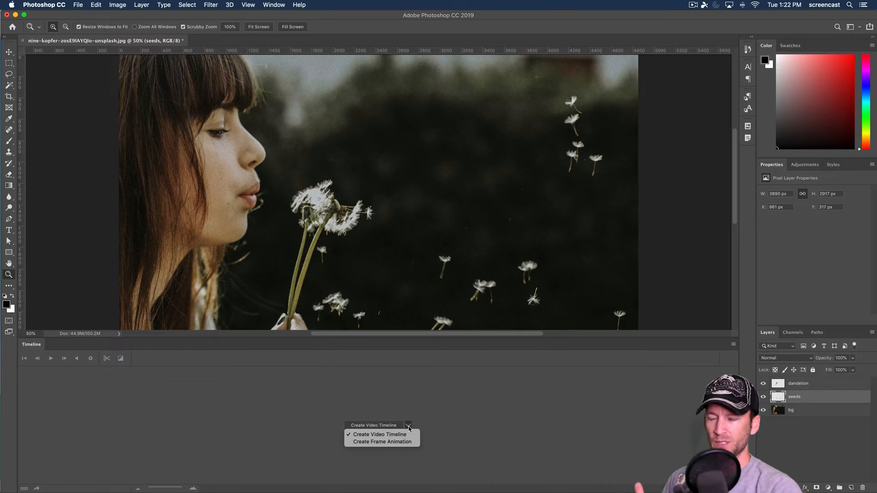
pyautogui.click(391, 436)
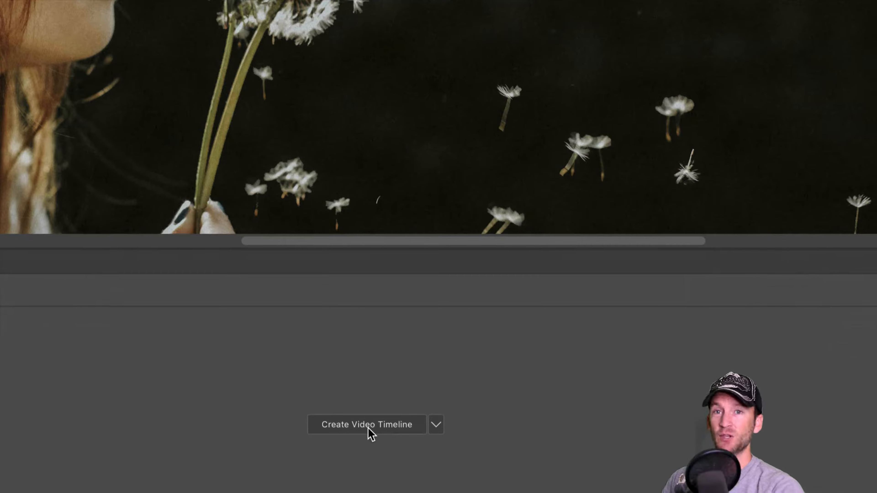
pyautogui.click(368, 426)
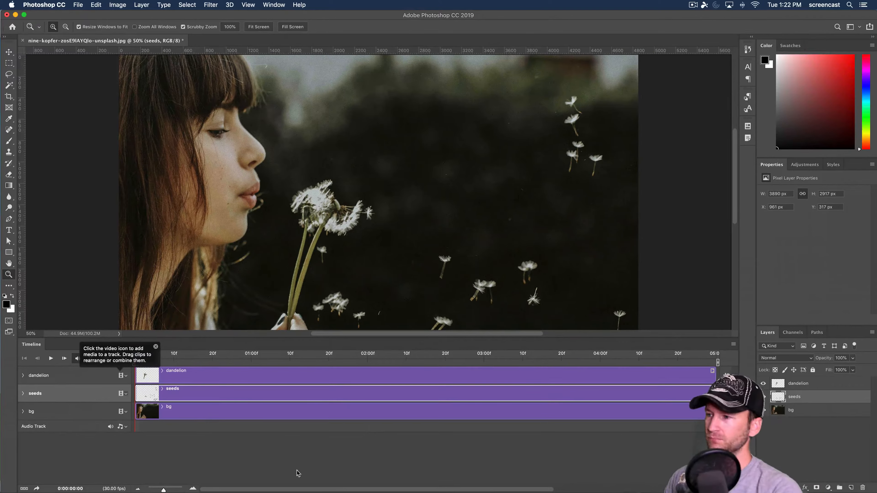
pyautogui.click(155, 346)
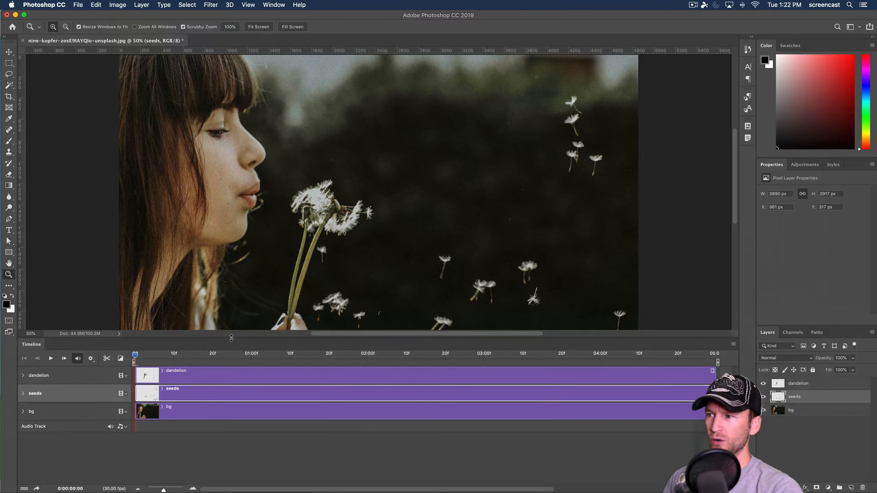
pyautogui.moveTo(230, 344); pyautogui.dragTo(230, 361)
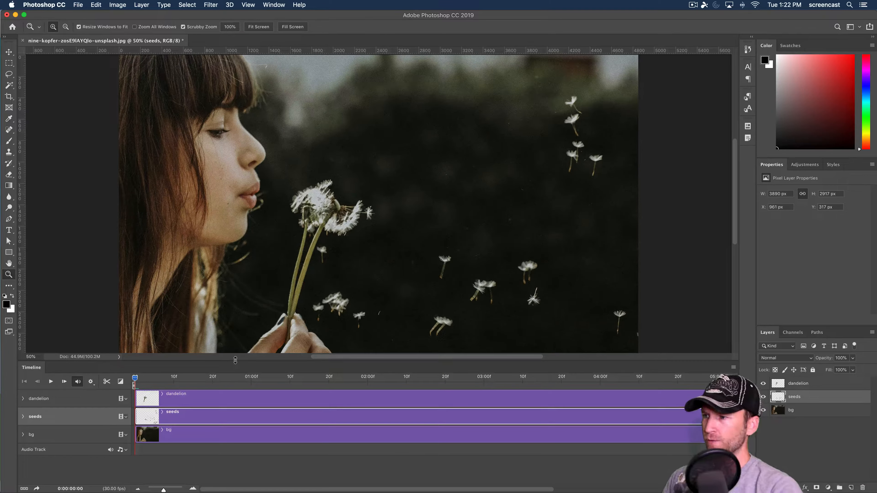
pyautogui.moveTo(235, 360); pyautogui.dragTo(237, 387)
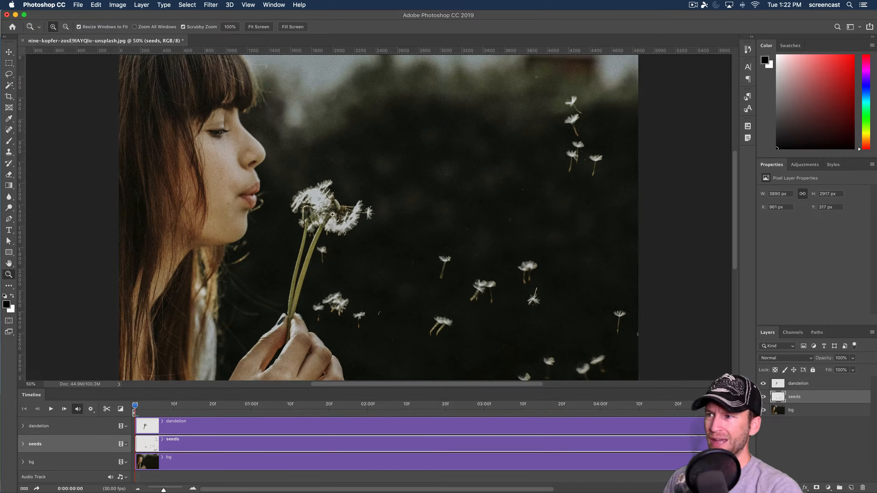
# Switch the dandelion layer off and on to check the clean background behind it, and select that layer.
pyautogui.click(763, 384)
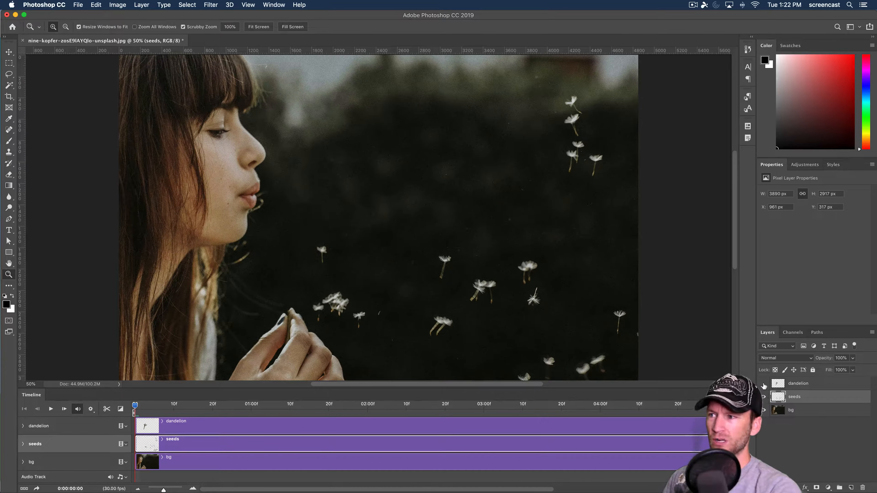
pyautogui.click(763, 384)
pyautogui.click(764, 384)
pyautogui.click(763, 384)
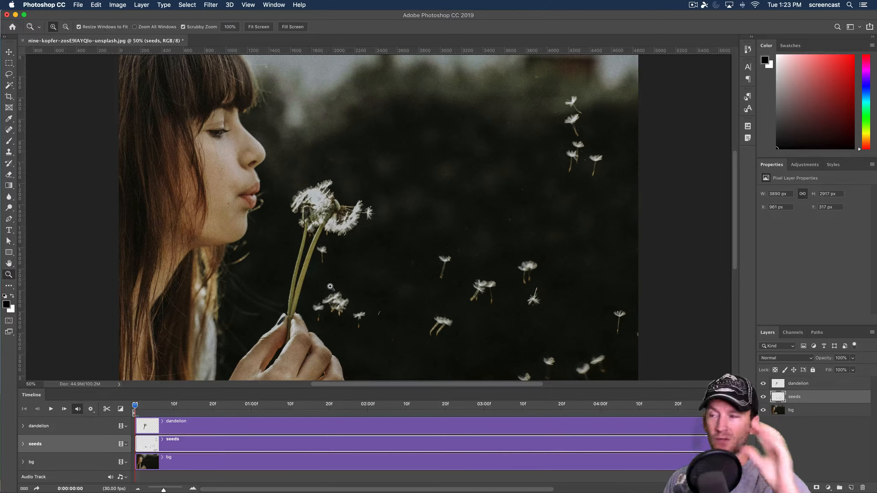
pyautogui.click(791, 387)
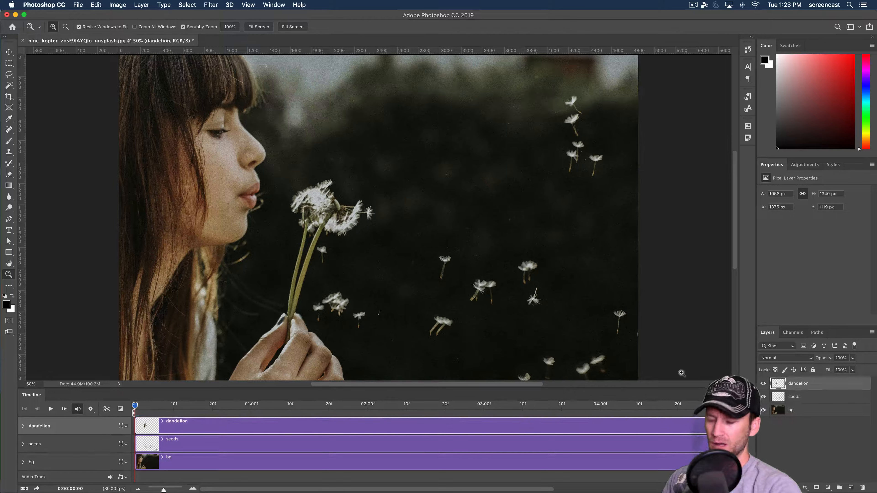
pyautogui.press('super+t')
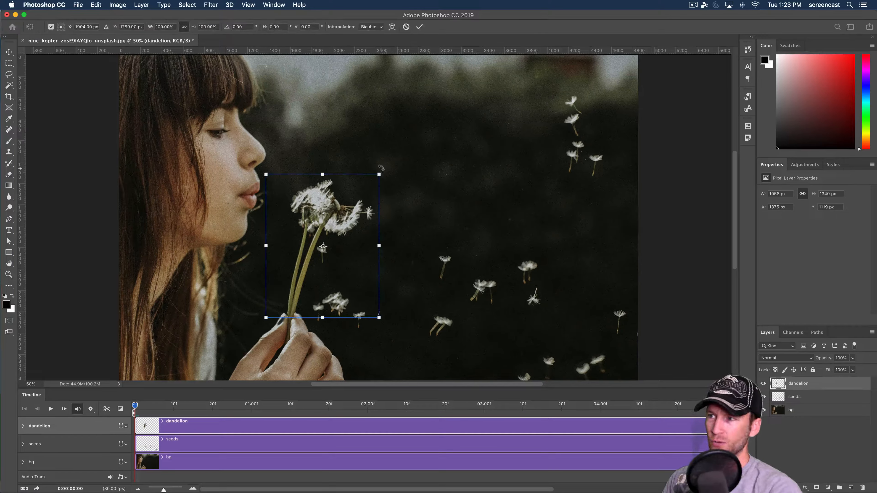
pyautogui.moveTo(382, 172); pyautogui.dragTo(401, 193)
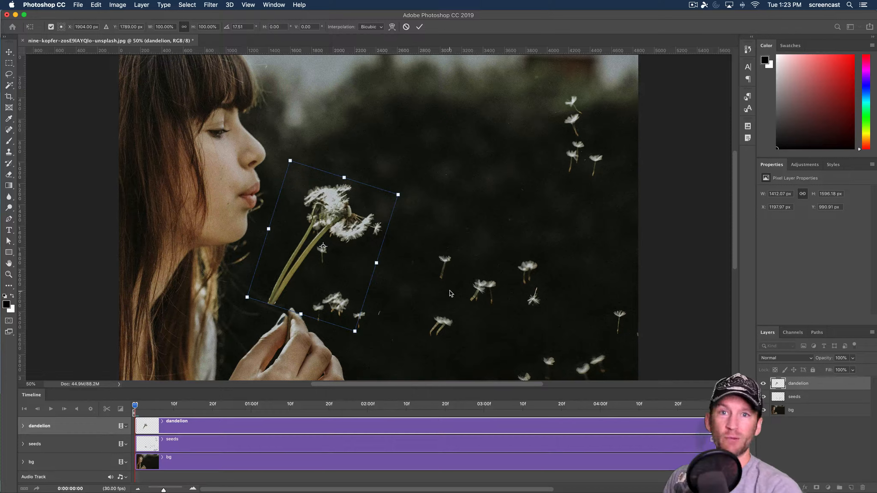
pyautogui.click(406, 27)
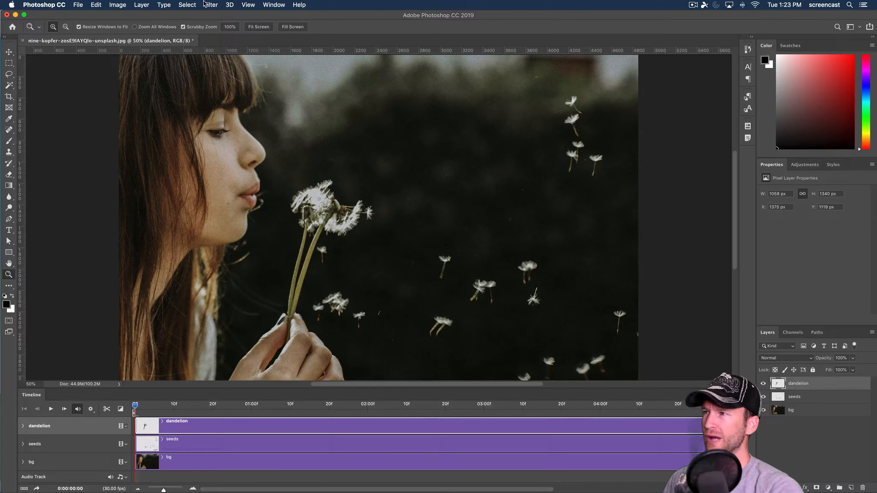
# Make a 3D postcard mesh from the dandelion layer, keeping the current workspace, and convert it to a Smart Object.
pyautogui.click(229, 5)
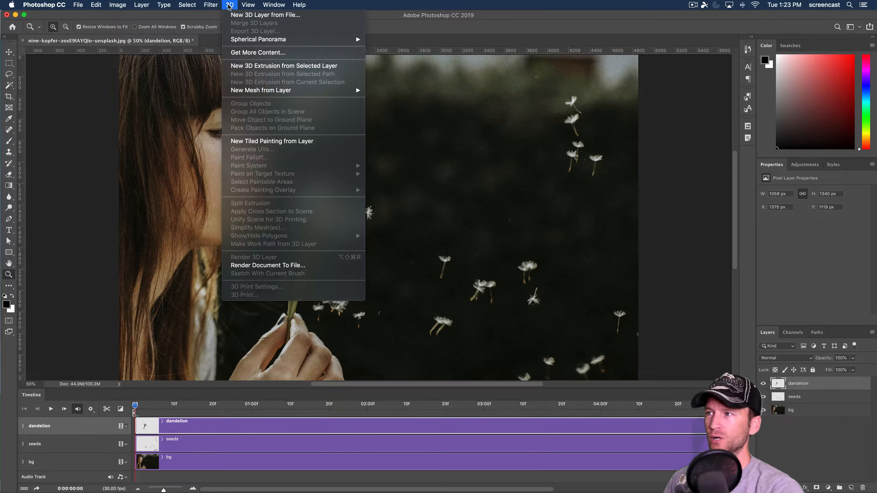
pyautogui.moveTo(247, 91)
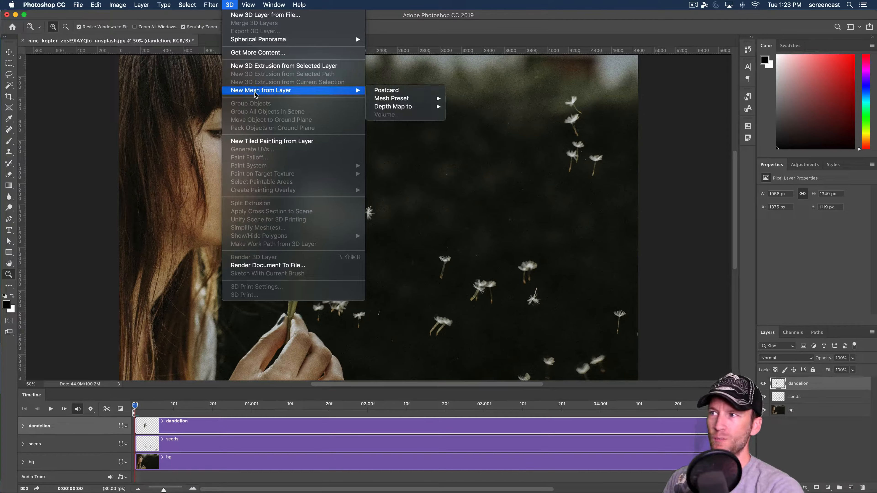
pyautogui.click(376, 90)
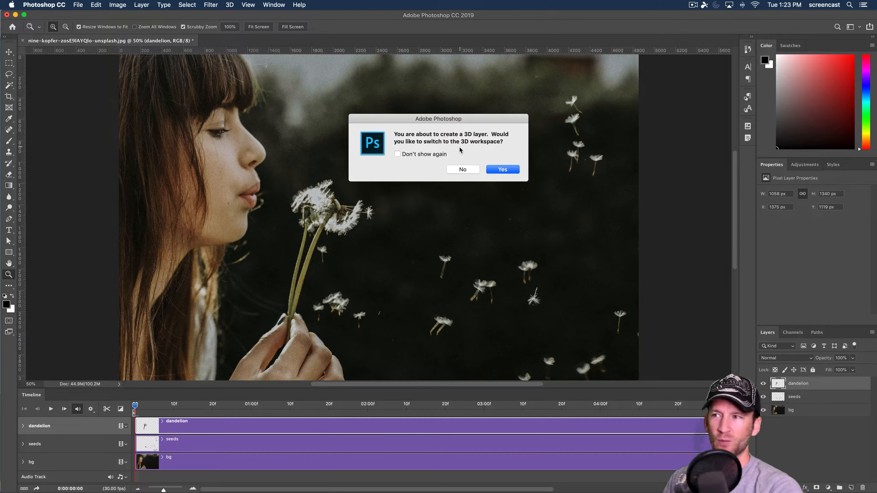
pyautogui.click(458, 170)
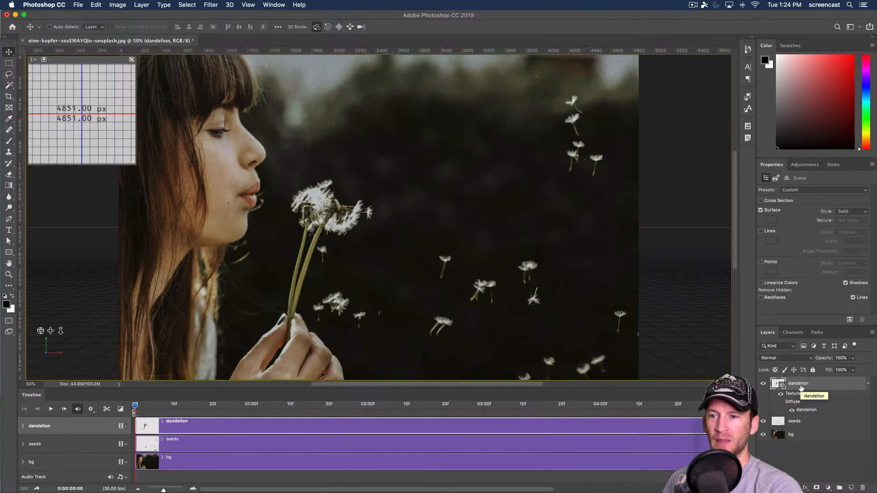
pyautogui.rightClick(804, 383)
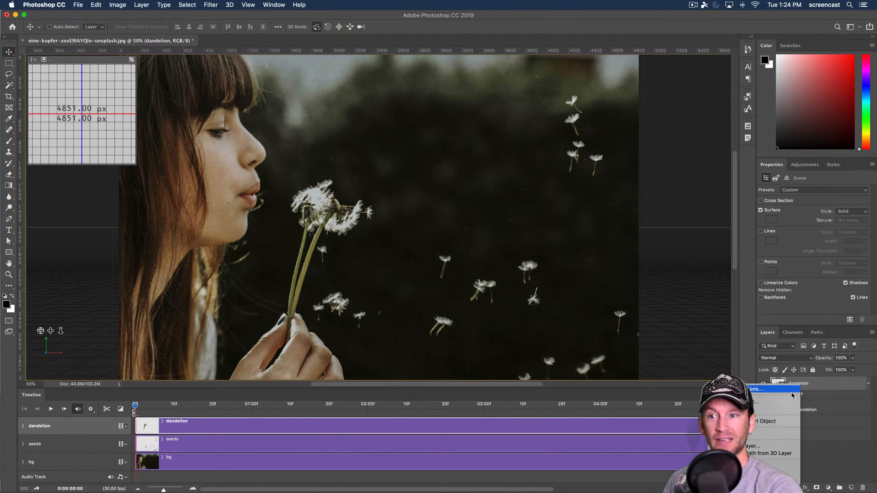
pyautogui.click(765, 422)
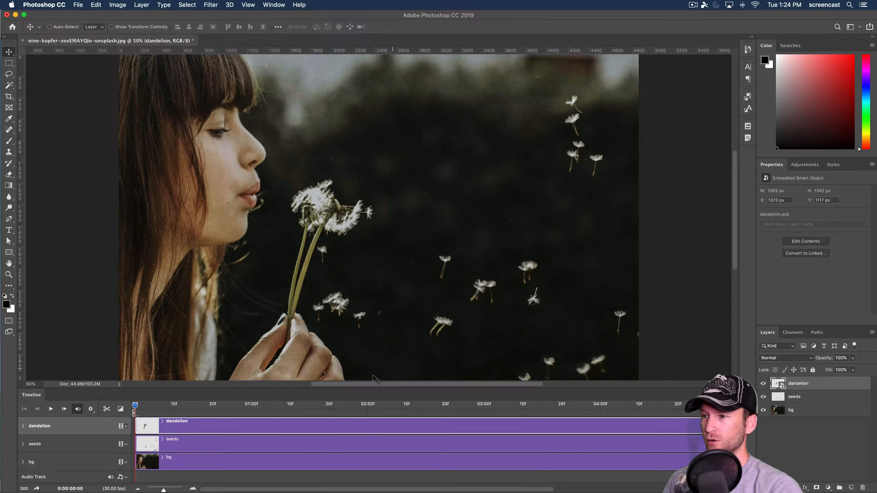
# Enlarge the timeline area, expand the dandelion track and enable Transform keyframing at 0:00, keeping the layer's opacity at 100%.
pyautogui.moveTo(341, 388); pyautogui.dragTo(346, 357)
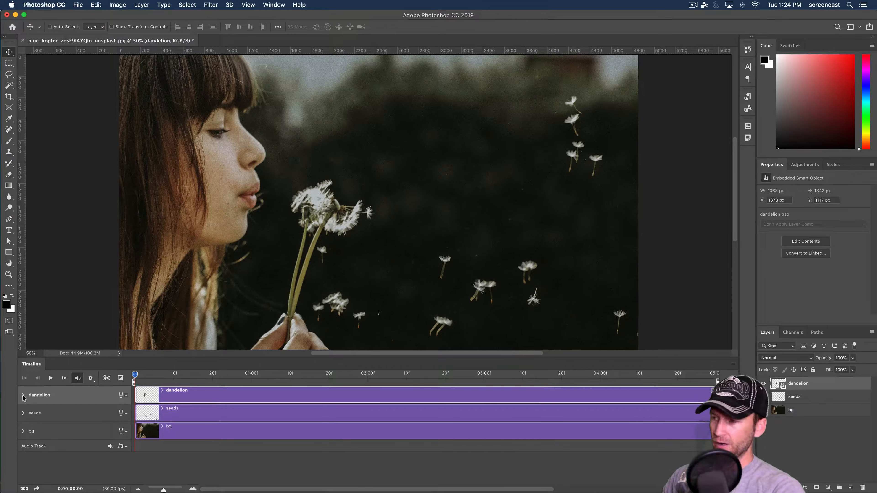
pyautogui.press('2')
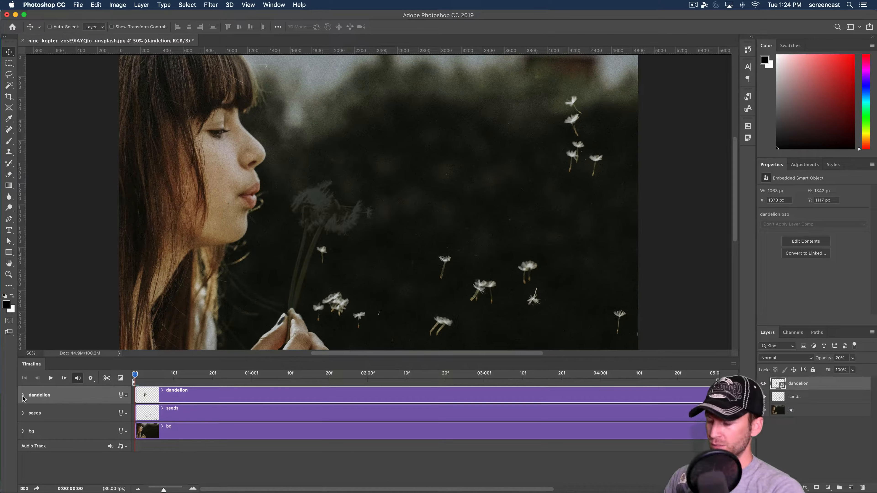
pyautogui.press('0')
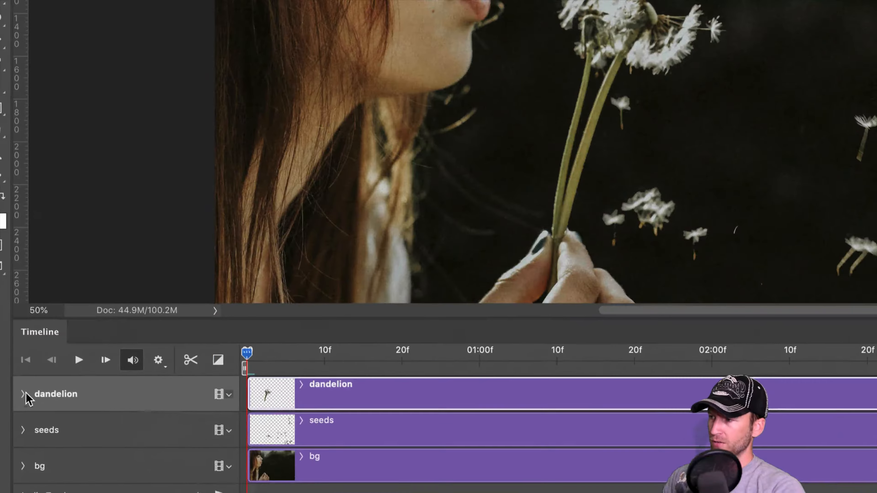
pyautogui.click(22, 394)
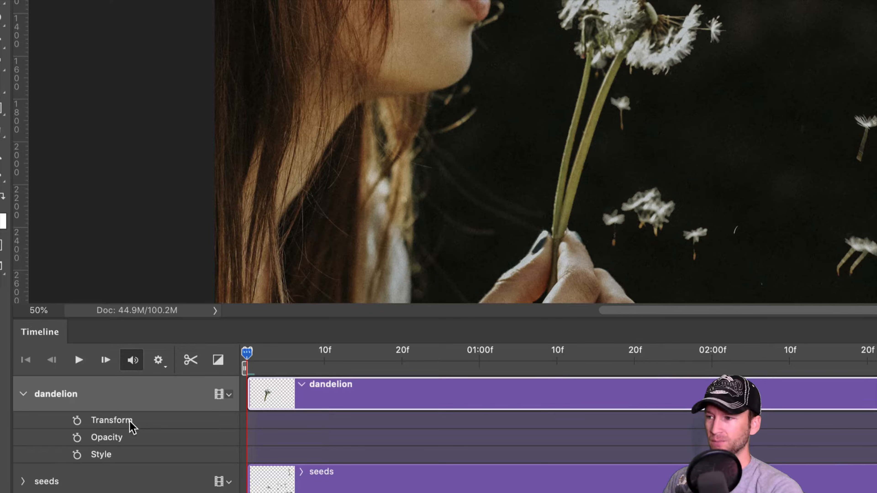
pyautogui.click(78, 421)
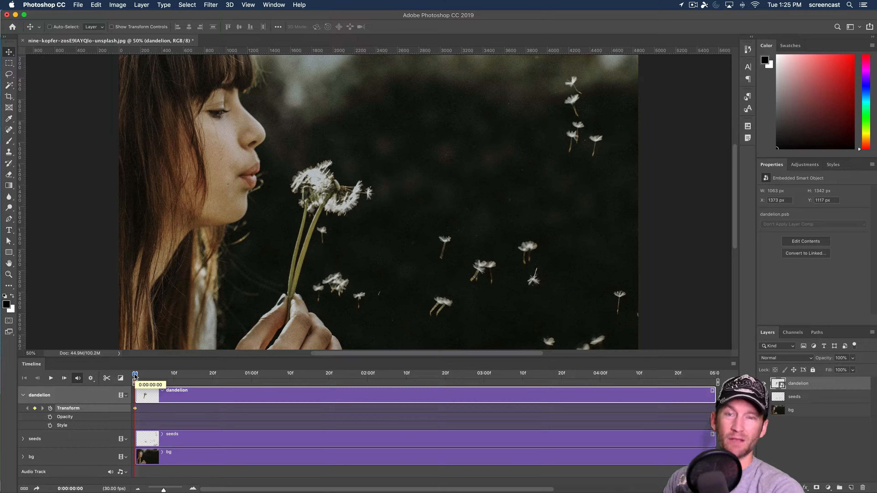
# At 2:00 in the timeline, rotate the dandelion about 4.7° clockwise around a pivot at the base of its stems near the fingers.
pyautogui.moveTo(135, 377); pyautogui.dragTo(368, 382)
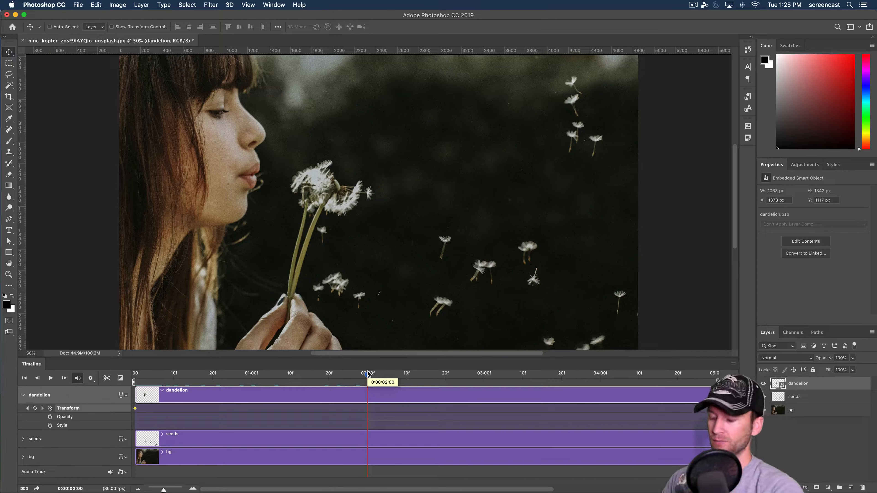
pyautogui.press('super')
pyautogui.press('super+t')
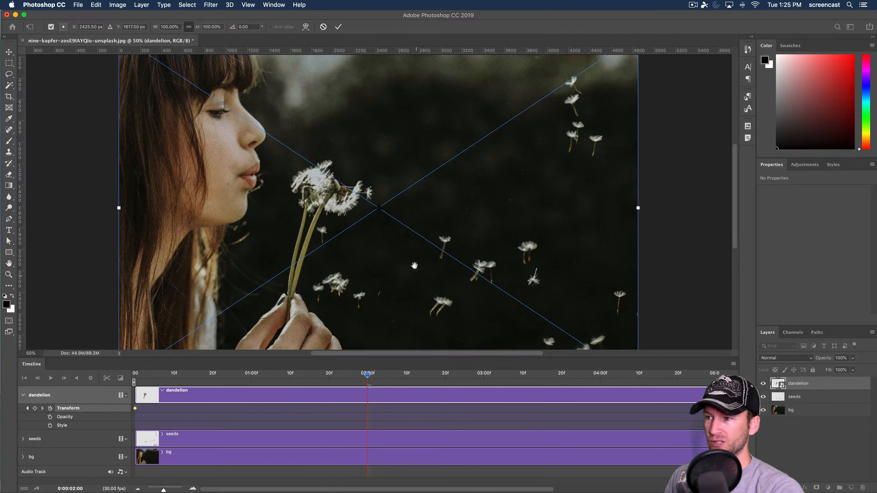
pyautogui.keyDown('alt'); pyautogui.keyDown('super'); pyautogui.click(393, 220); pyautogui.keyUp('super'); pyautogui.keyUp('alt')
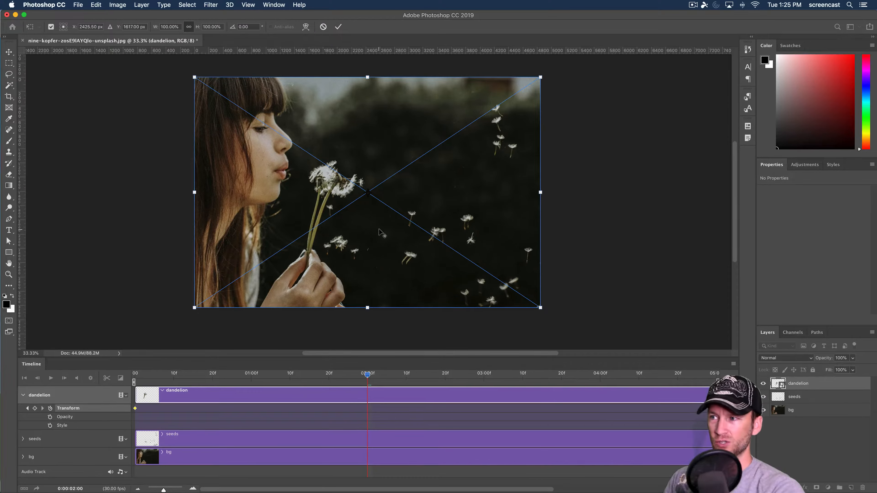
pyautogui.keyDown('alt'); pyautogui.click(309, 251); pyautogui.keyUp('alt')
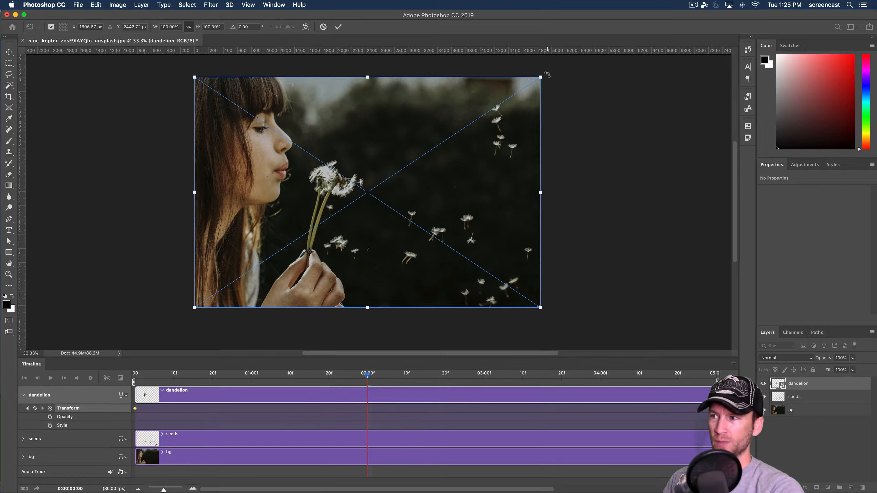
pyautogui.moveTo(547, 75); pyautogui.dragTo(520, 109)
pyautogui.moveTo(522, 113); pyautogui.dragTo(524, 118)
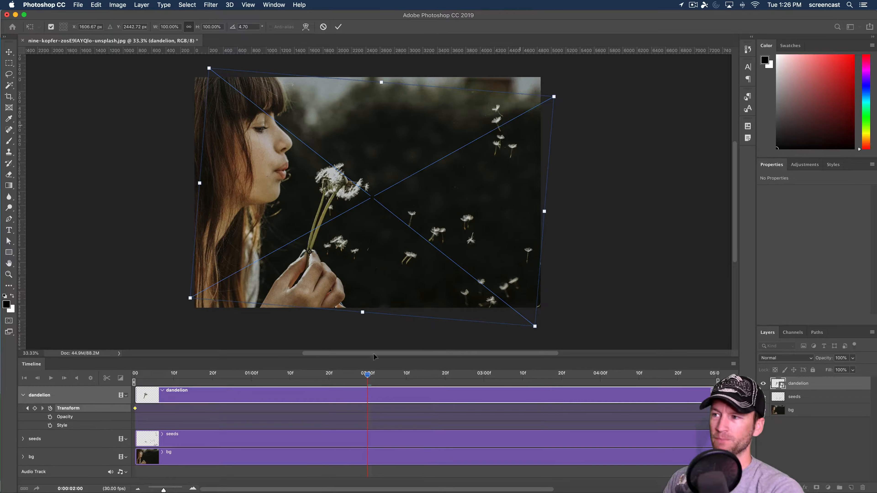
pyautogui.click(338, 27)
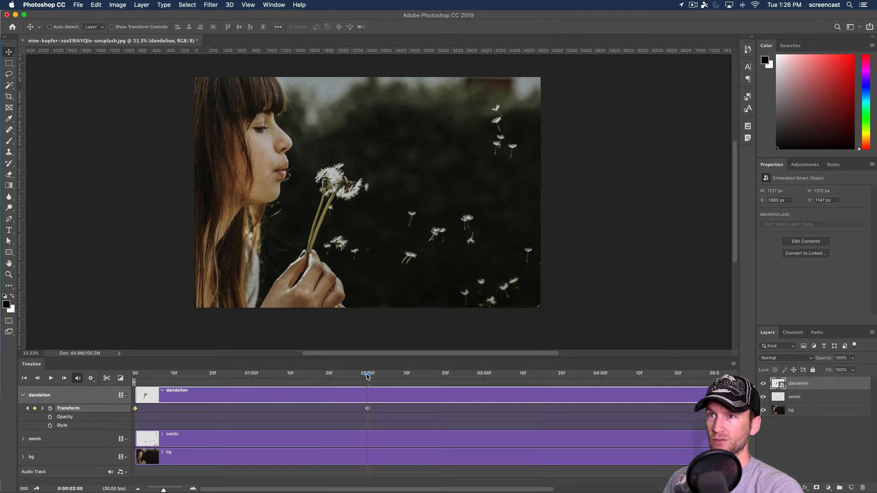
# Scrub back to the start and play the timeline several times to review the dandelion's swaying motion.
pyautogui.moveTo(353, 378); pyautogui.dragTo(251, 377)
pyautogui.moveTo(174, 382); pyautogui.dragTo(135, 378)
pyautogui.press('space')
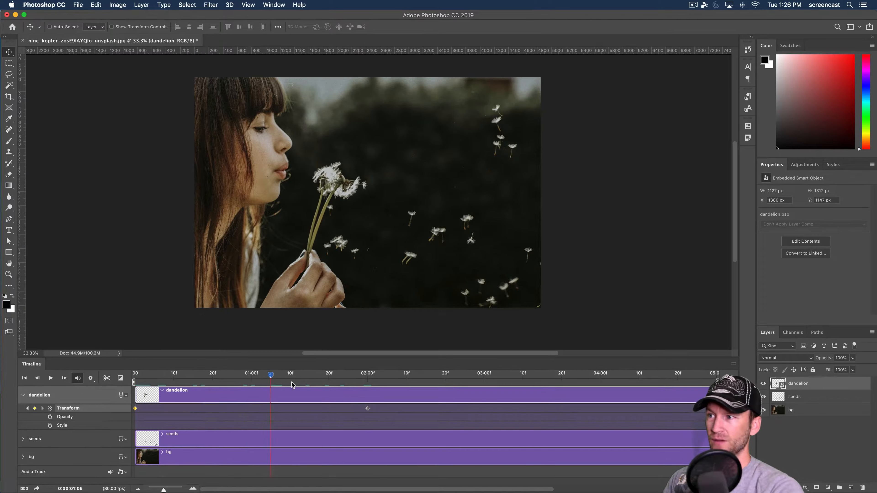
pyautogui.moveTo(278, 386); pyautogui.dragTo(130, 385)
pyautogui.press('space')
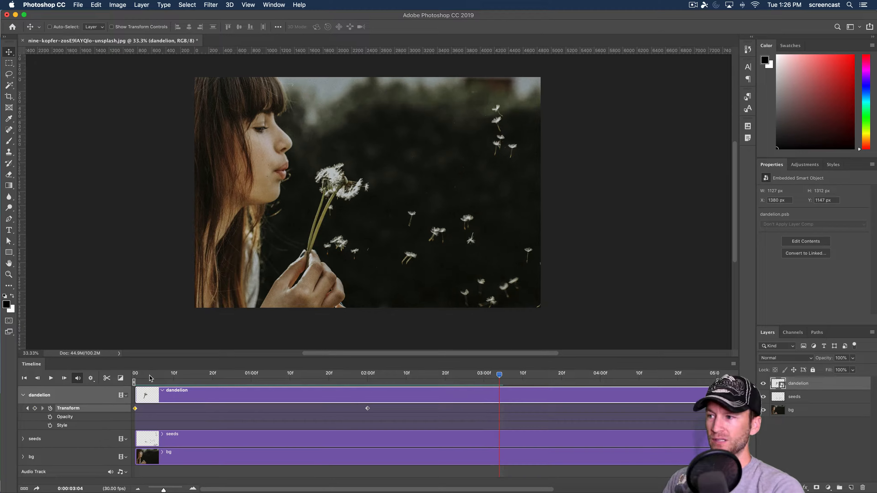
pyautogui.moveTo(150, 377); pyautogui.dragTo(131, 377)
pyautogui.press('space')
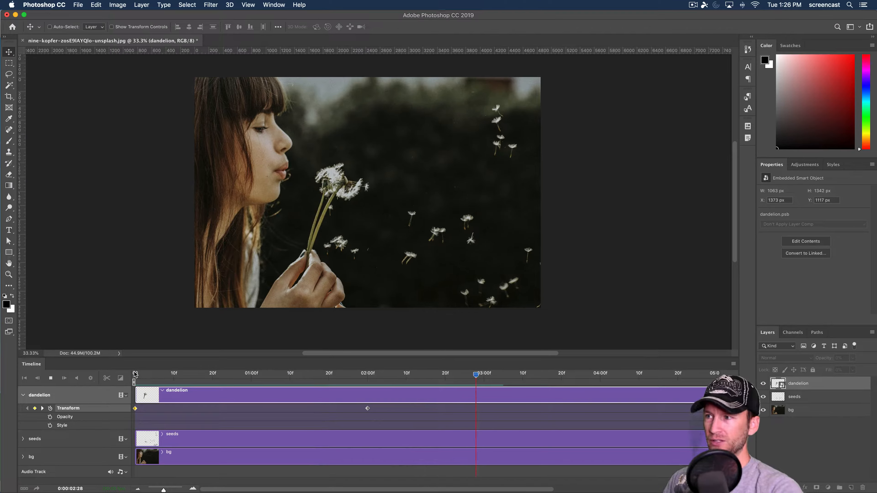
pyautogui.press('space')
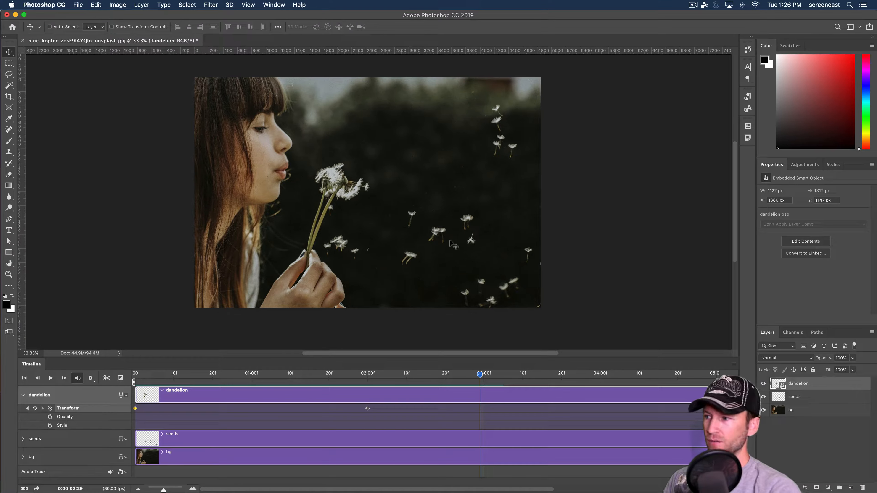
# Expand the seeds track and enable Position keyframing at the start of the timeline.
pyautogui.click(23, 440)
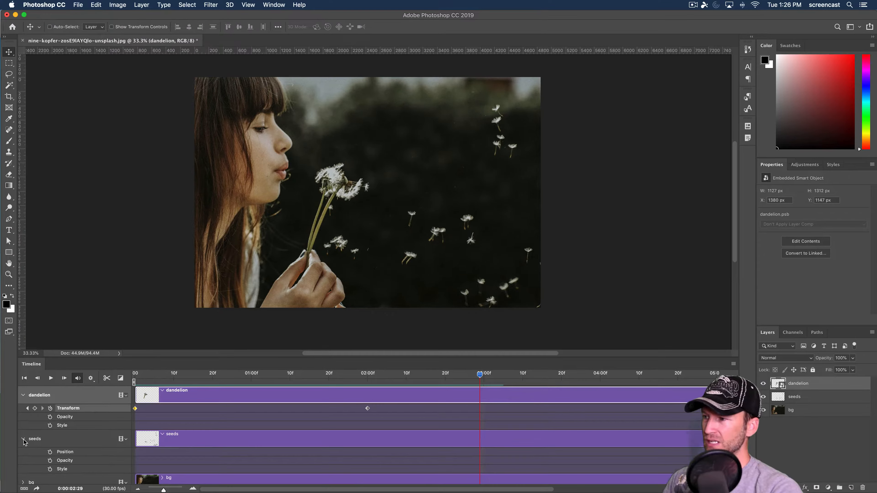
pyautogui.scroll(-1, 186, 446)
pyautogui.moveTo(480, 374); pyautogui.dragTo(123, 377)
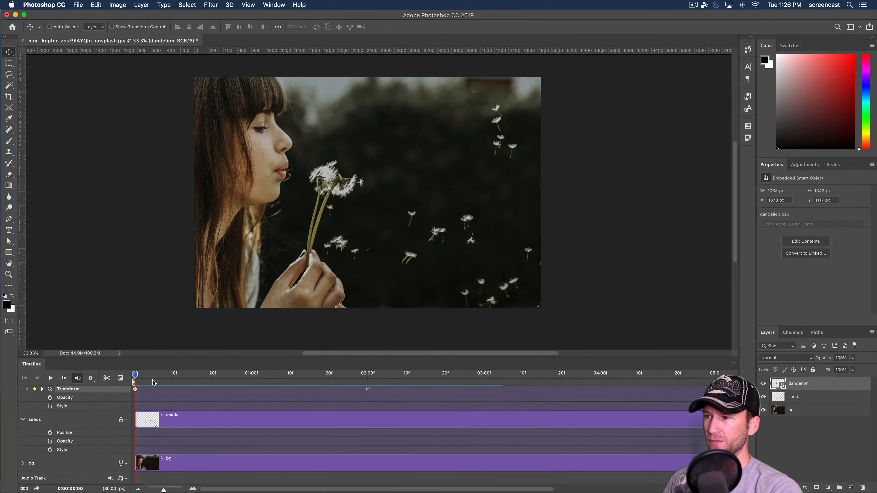
pyautogui.click(50, 434)
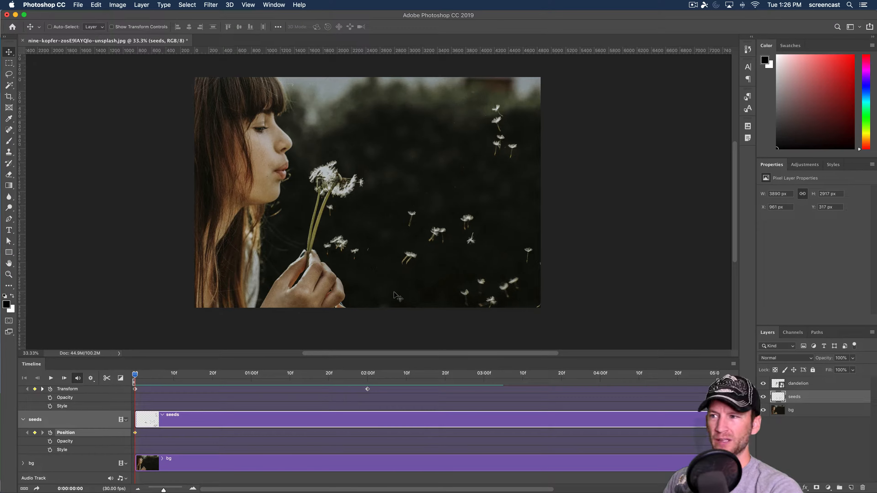
# Scale the seeds layer up proportionally from its center to about 104.6%.
pyautogui.press('super+t')
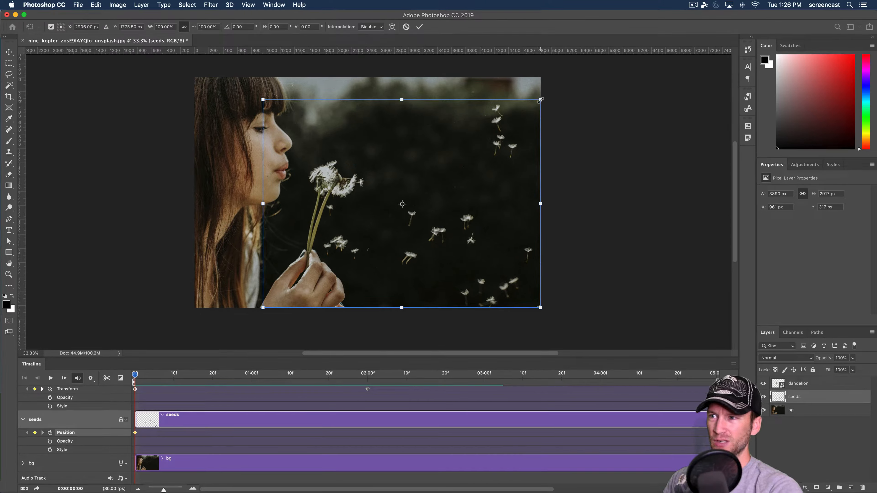
pyautogui.moveTo(540, 99); pyautogui.dragTo(548, 96)
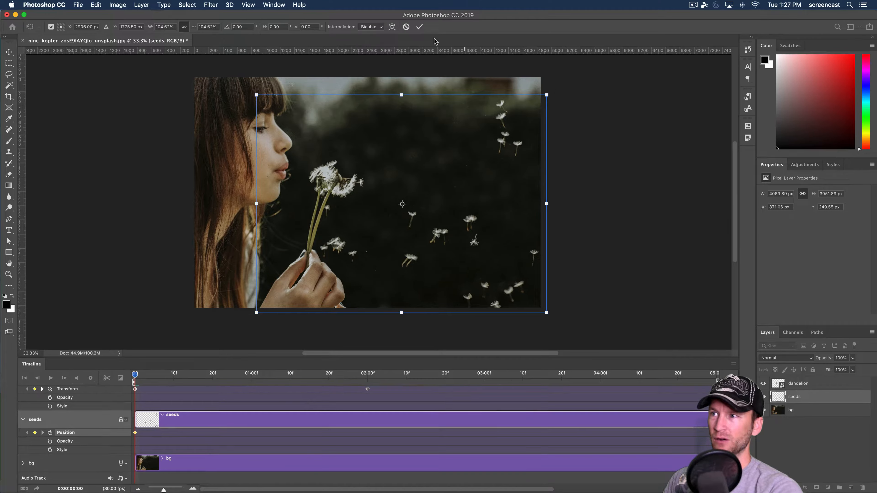
pyautogui.click(420, 27)
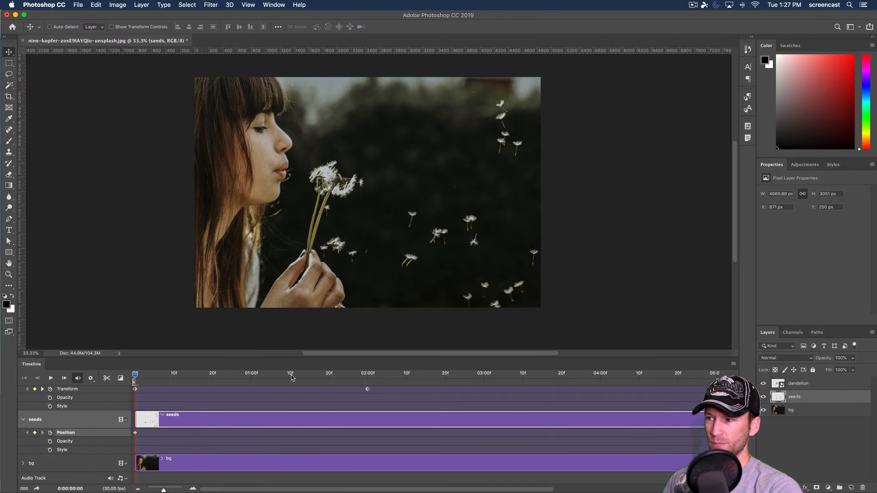
# At 2:00, move the seeds away from the girl to X 1023 px and nudge them up to Y 223 px.
pyautogui.moveTo(301, 377); pyautogui.dragTo(366, 377)
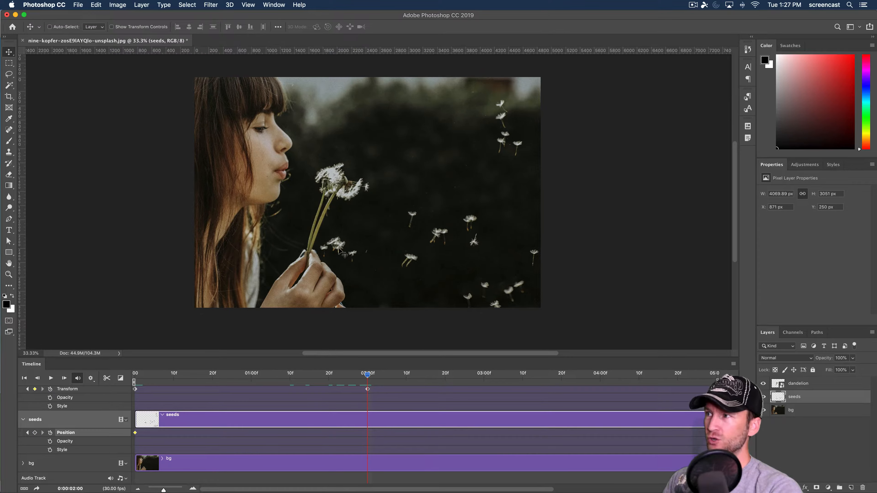
pyautogui.moveTo(339, 248); pyautogui.dragTo(350, 247)
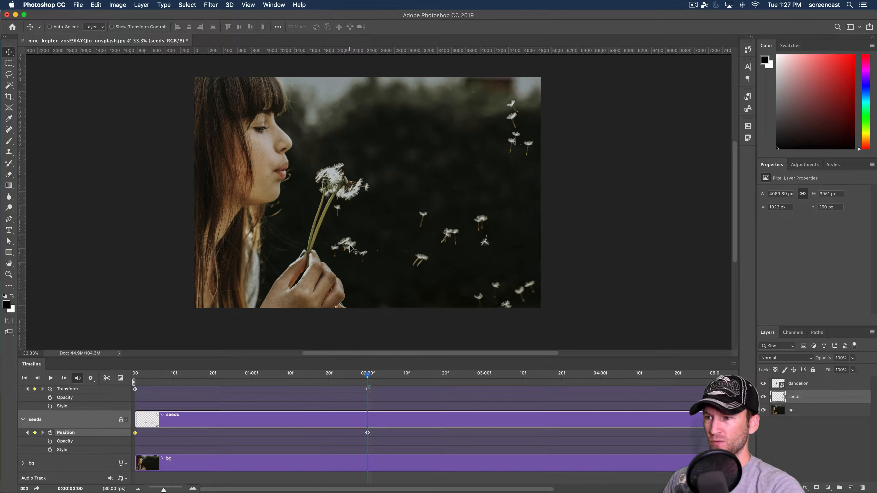
pyautogui.press('Up')
pyautogui.press('Up')
pyautogui.press('Up')
pyautogui.press('Up')
pyautogui.press('Up')
pyautogui.press('Up')
pyautogui.press('Up')
pyautogui.press('Up')
pyautogui.press('Up')
pyautogui.press('Up')
pyautogui.press('Up')
pyautogui.press('Up')
pyautogui.press('Up')
pyautogui.press('Up')
pyautogui.press('Up')
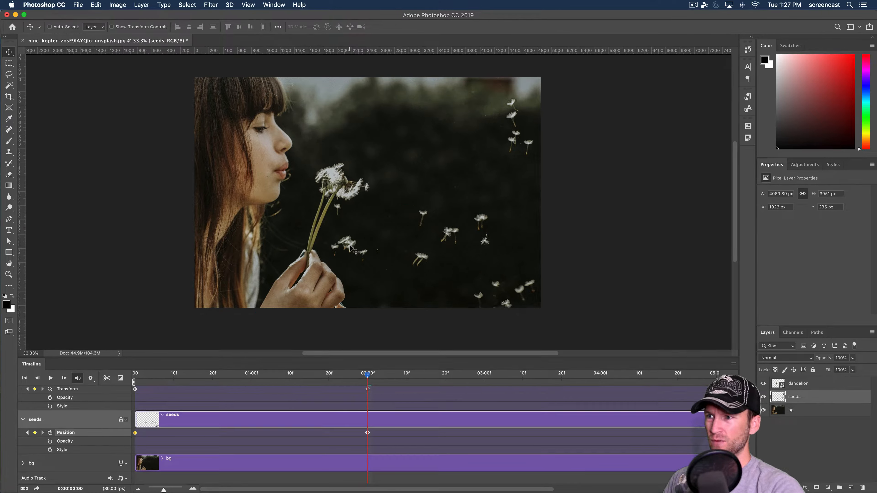
pyautogui.press('Up')
pyautogui.press('Up')
pyautogui.press('Up')
pyautogui.press('Up')
pyautogui.press('Up')
pyautogui.press('Up')
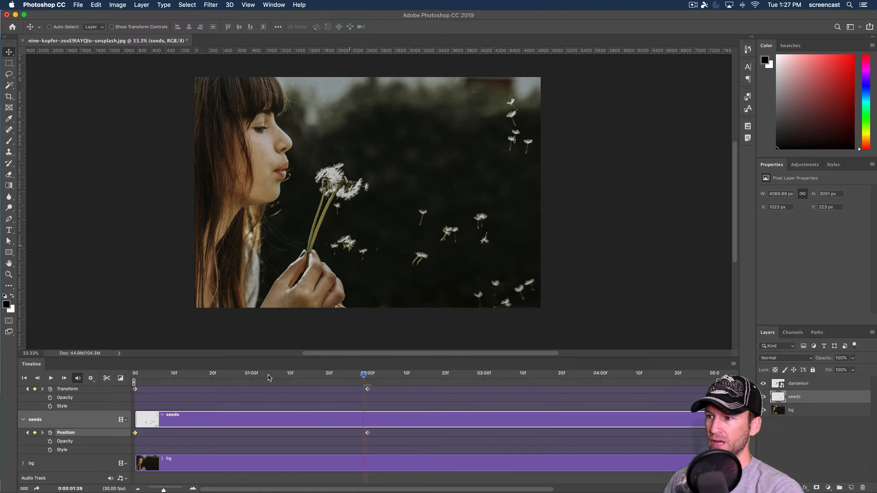
# Play the animation from near the start to review the drifting seeds.
pyautogui.moveTo(270, 378); pyautogui.dragTo(151, 376)
pyautogui.press('space')
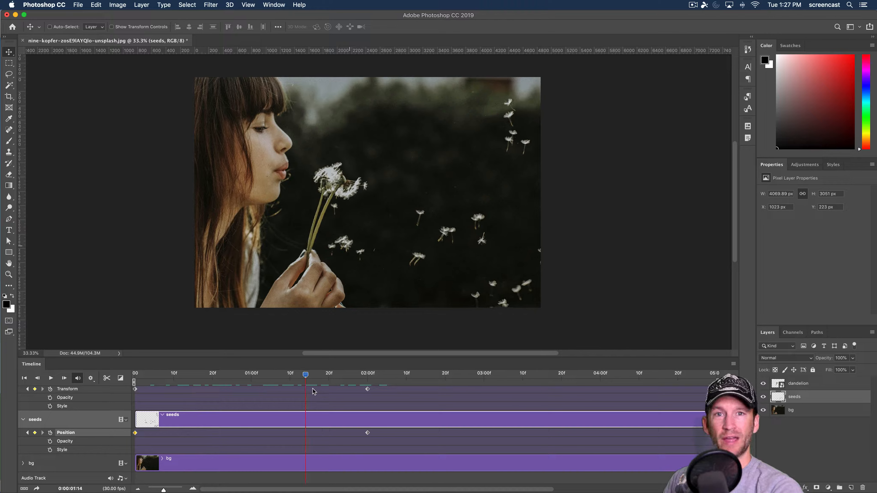
pyautogui.press('space')
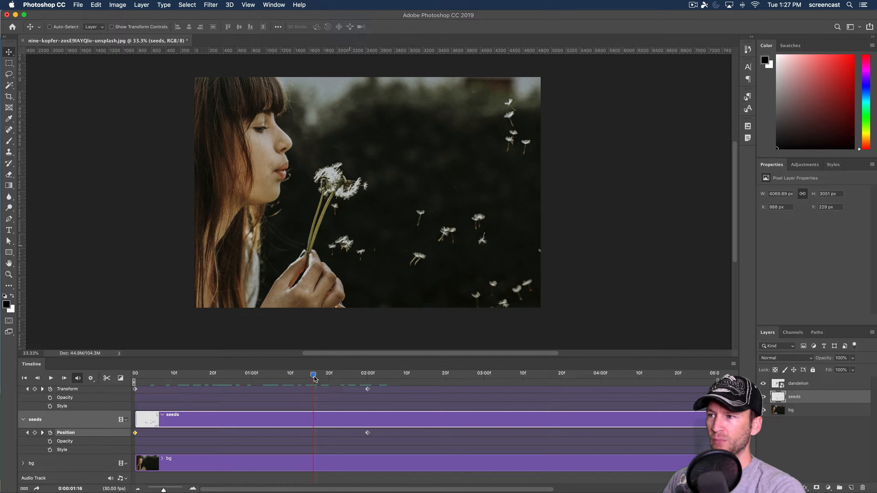
# At 2:00, stretch the seeds layer up and away from the girl to about 107% width and 104.5% height.
pyautogui.moveTo(314, 379); pyautogui.dragTo(366, 386)
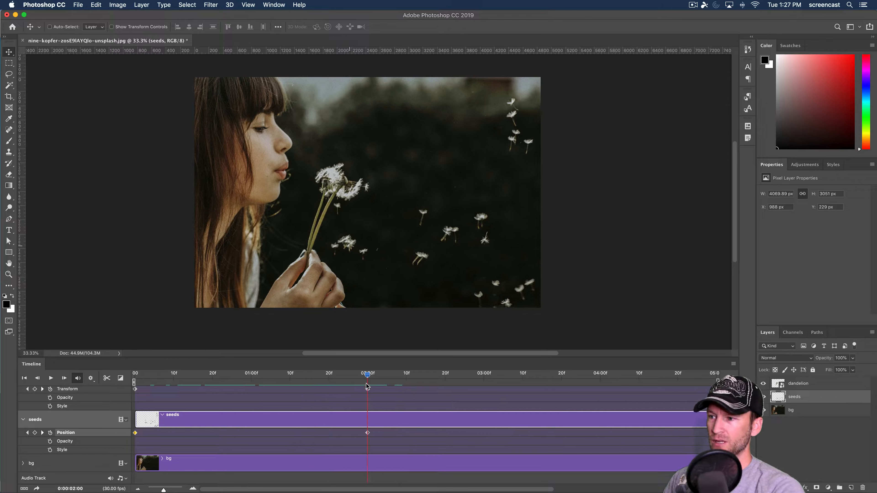
pyautogui.press('super+t')
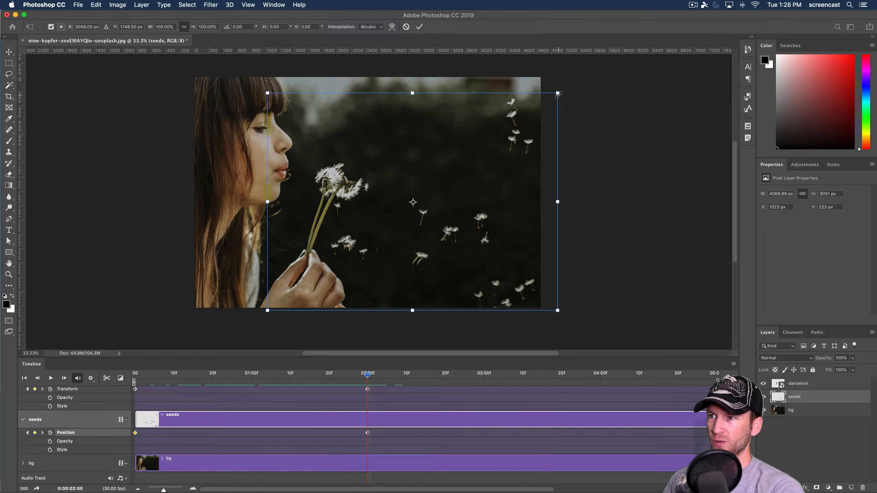
pyautogui.moveTo(558, 93); pyautogui.dragTo(578, 84)
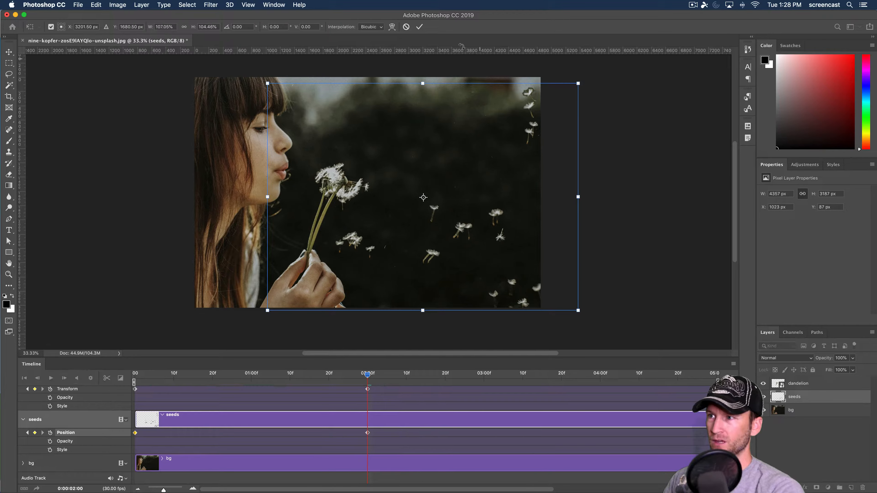
pyautogui.click(419, 27)
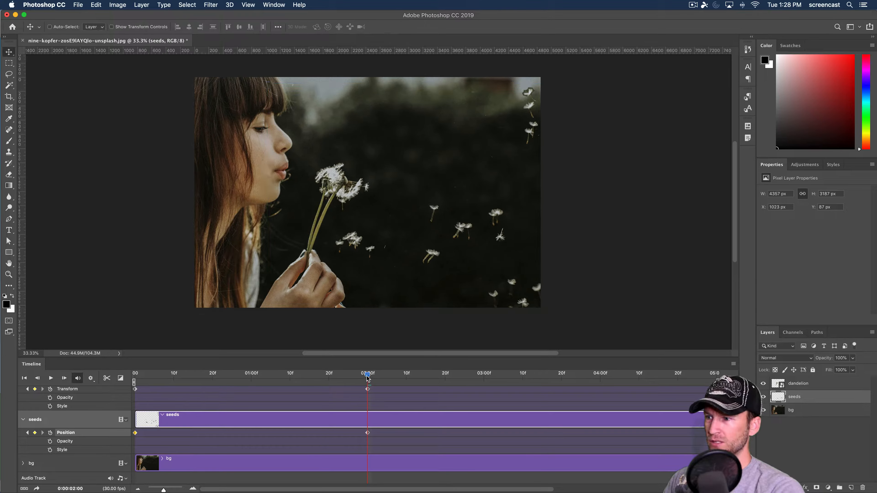
# Return to the start of the timeline and play back the dandelion together with the enlarged seeds.
pyautogui.click(127, 374)
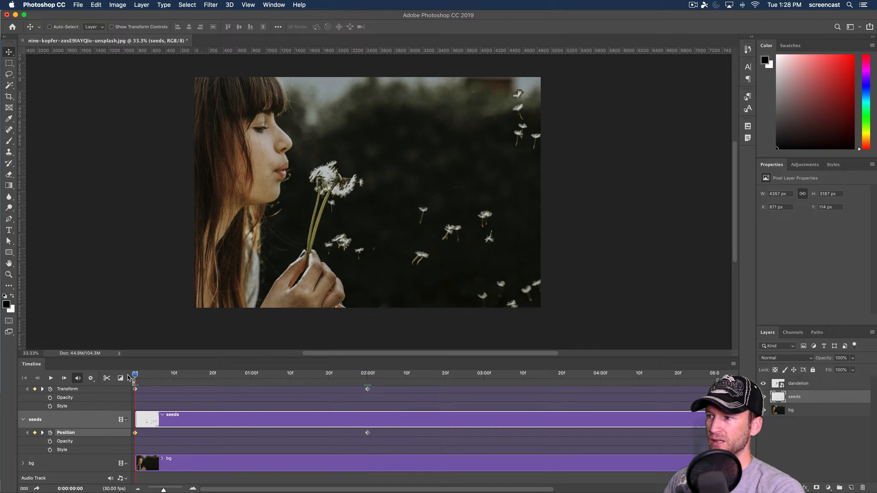
pyautogui.press('space')
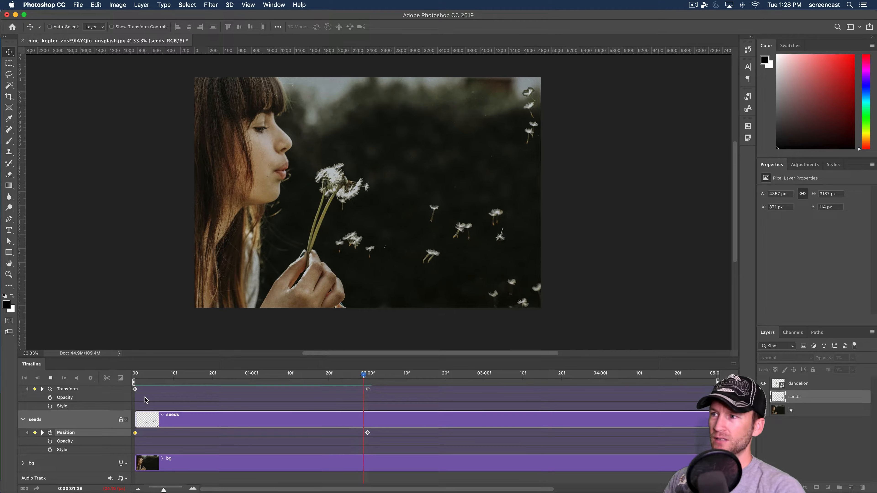
pyautogui.press('space')
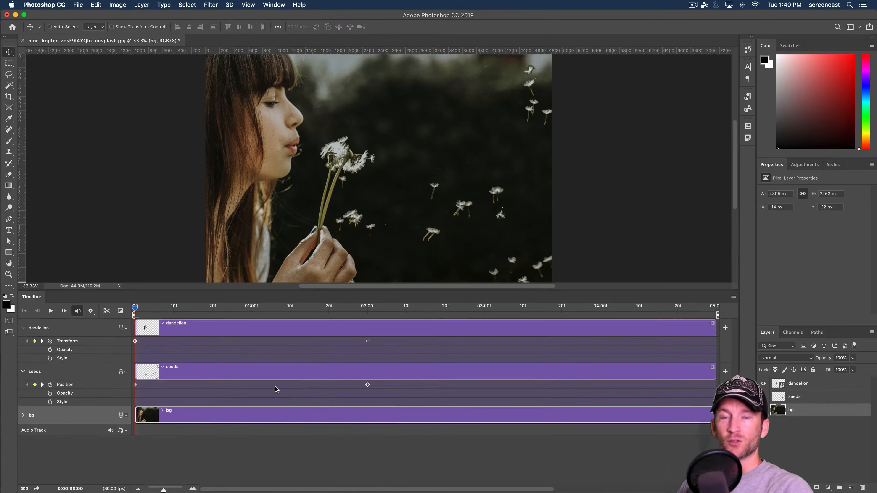
# Convert the bg layer to a smart object and start Transform keyframing for it at the beginning of the timeline.
pyautogui.rightClick(801, 411)
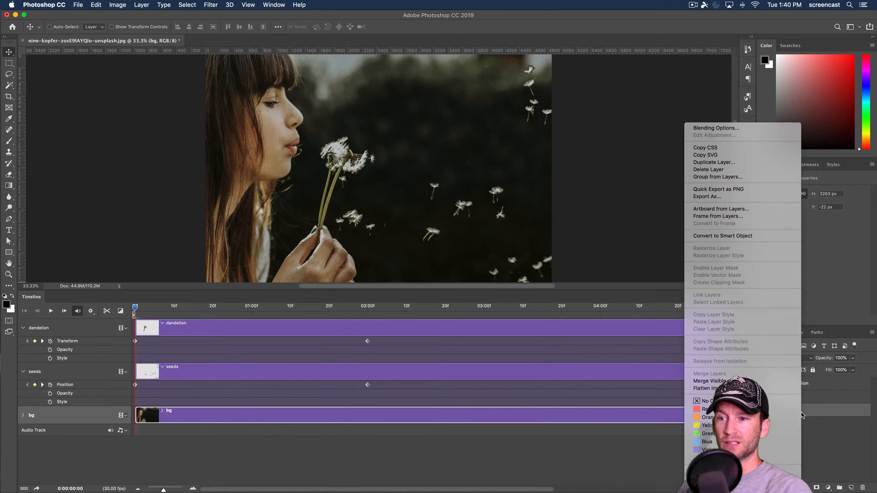
pyautogui.click(719, 236)
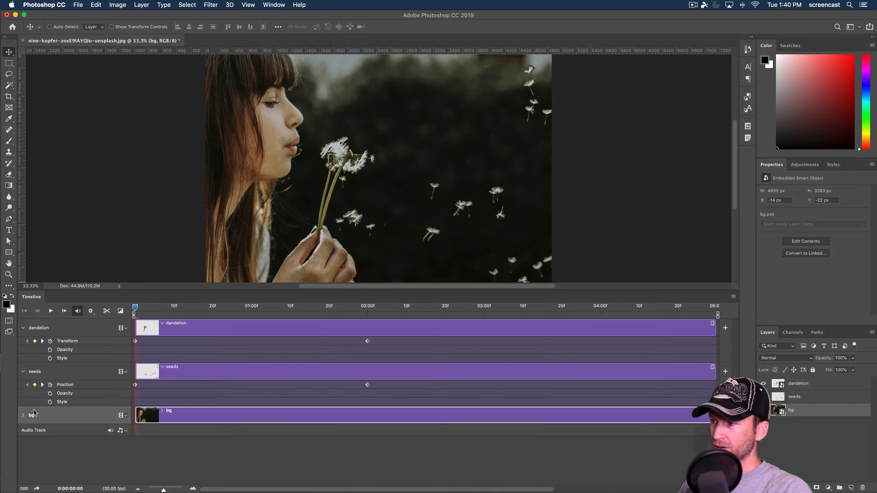
pyautogui.click(23, 415)
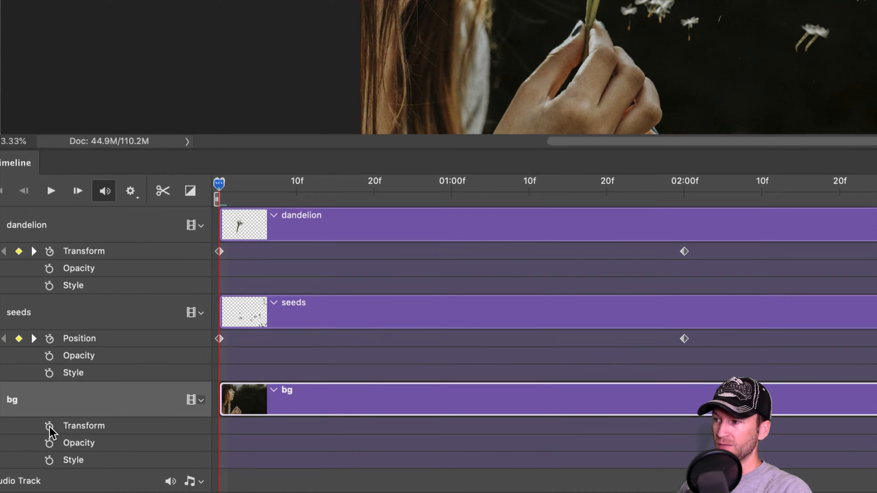
pyautogui.click(49, 427)
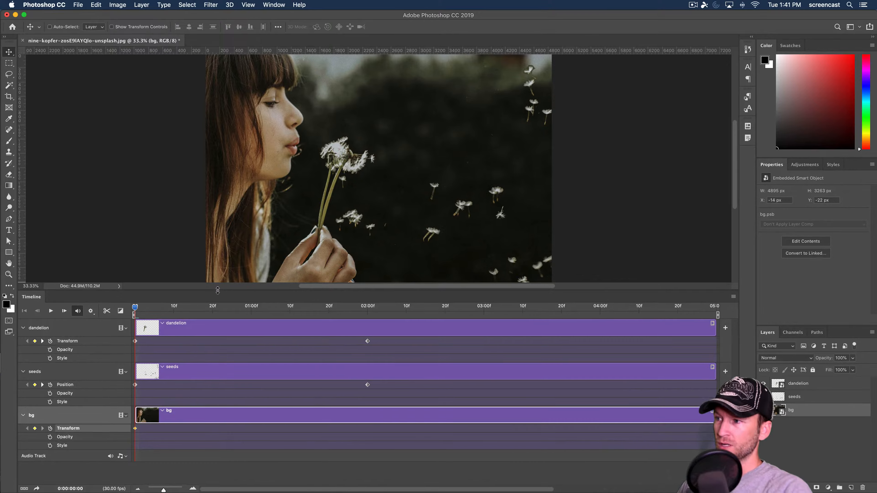
# At the first frame, scale the bg layer to about 99.55% around a pivot at the fingers holding the dandelion.
pyautogui.moveTo(216, 291); pyautogui.dragTo(215, 328)
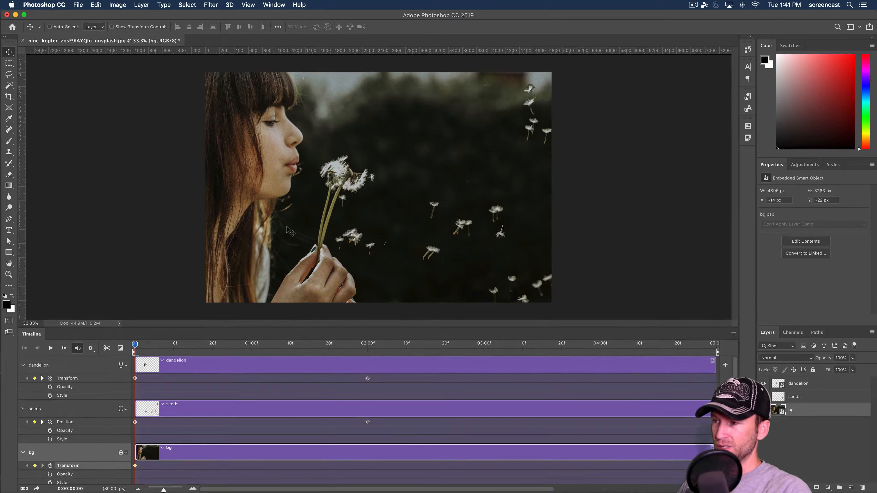
pyautogui.press('super+t')
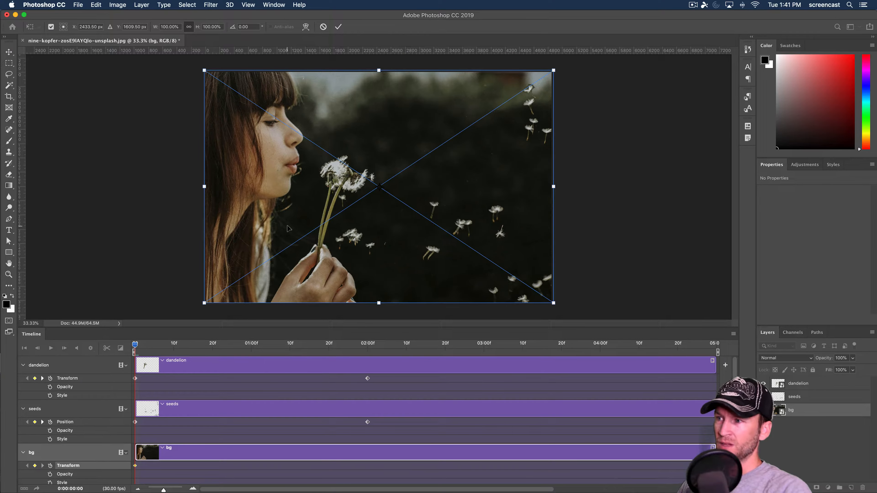
pyautogui.keyDown('alt'); pyautogui.click(320, 247); pyautogui.keyUp('alt')
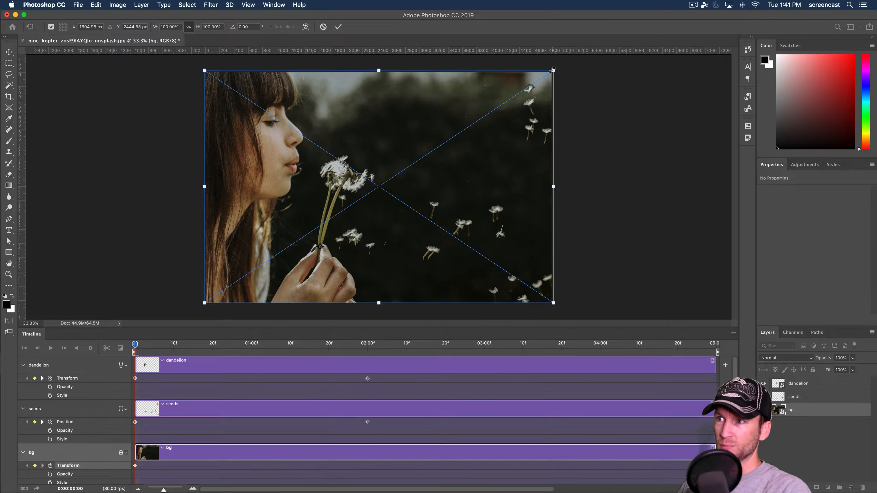
pyautogui.moveTo(552, 69); pyautogui.dragTo(553, 71)
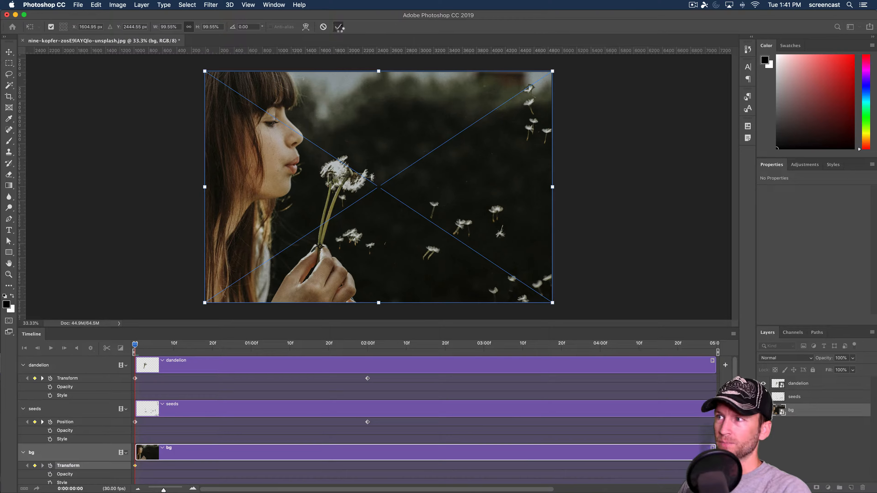
pyautogui.press('Return')
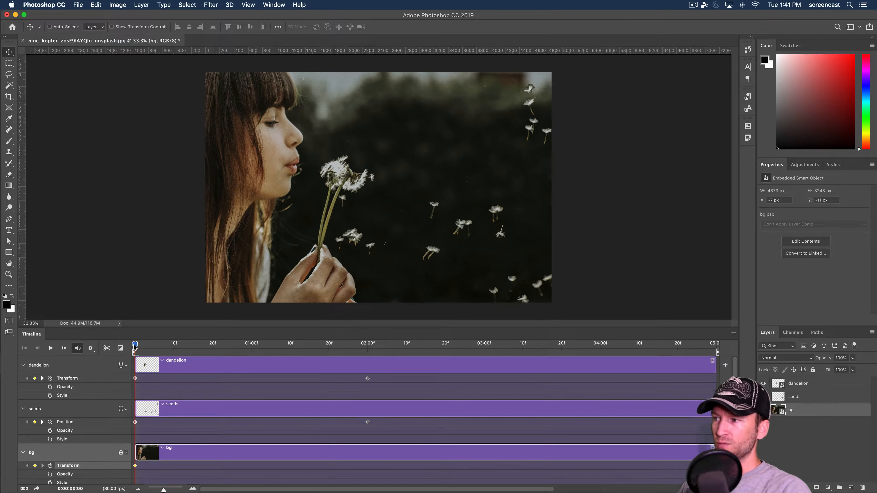
# At 2:00, enlarge the bg layer to about 103.1% and scrub back through the animation to review the zoom.
pyautogui.moveTo(135, 345); pyautogui.dragTo(367, 350)
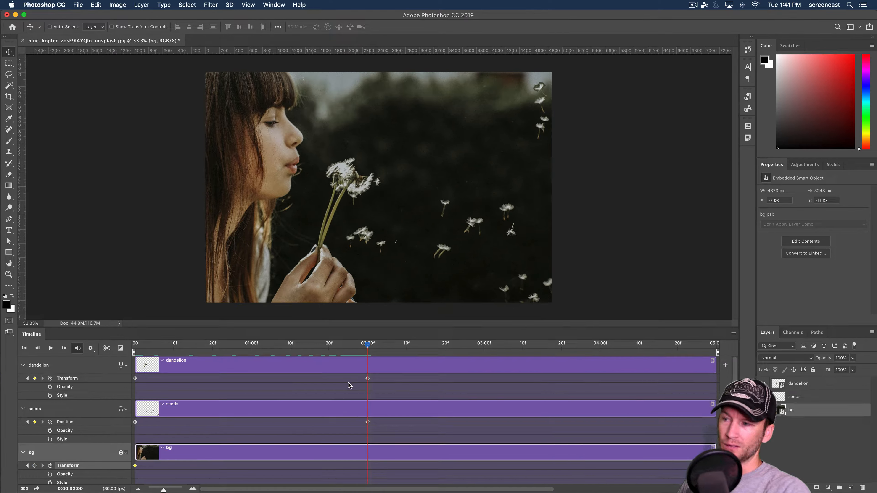
pyautogui.press('super+t')
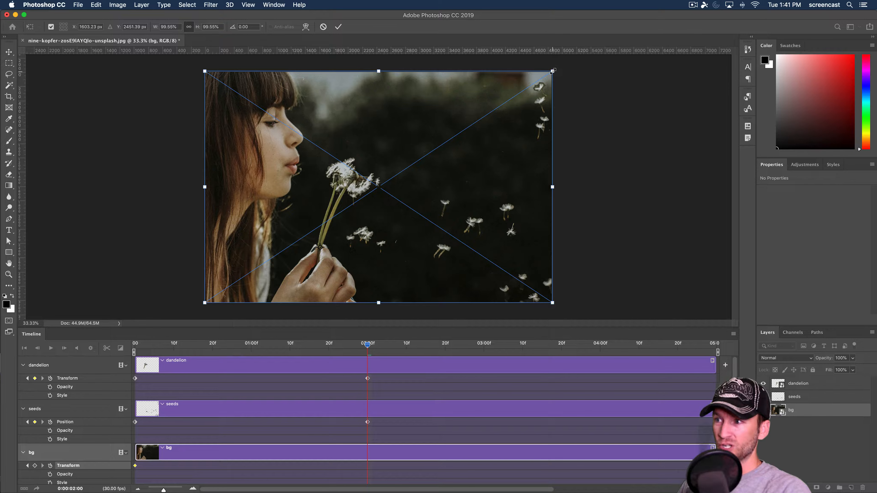
pyautogui.moveTo(552, 71); pyautogui.dragTo(561, 64)
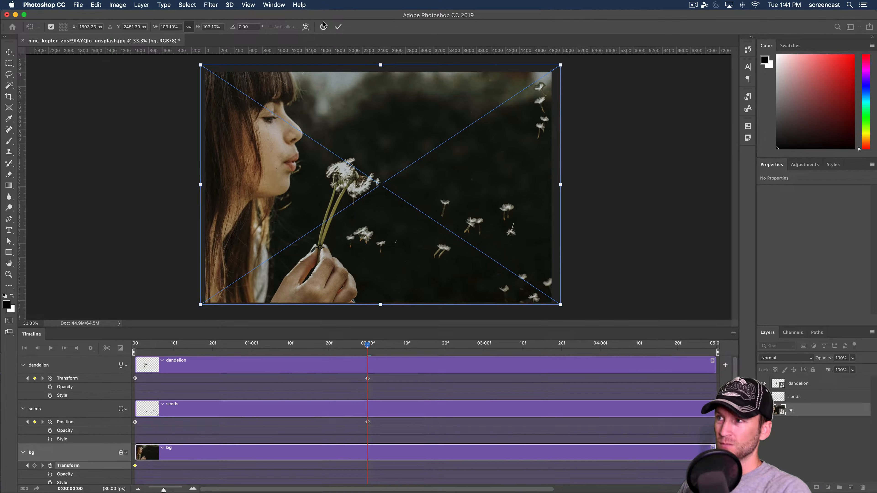
pyautogui.click(338, 27)
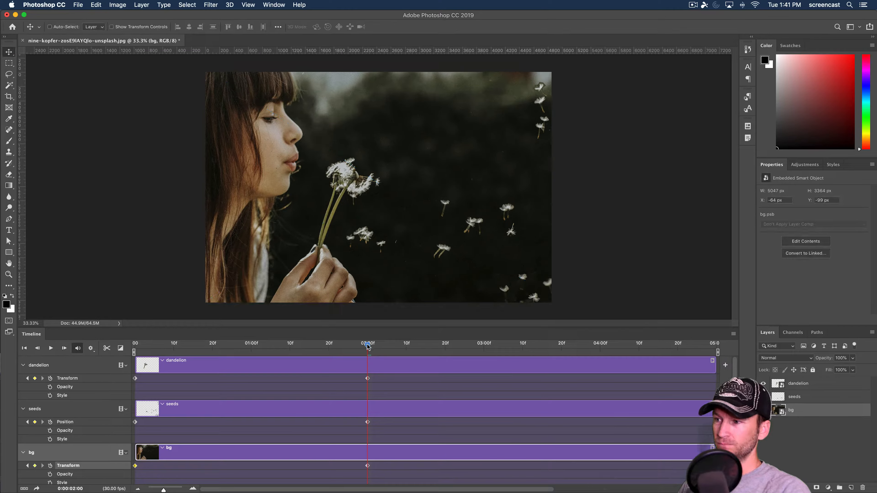
pyautogui.moveTo(368, 346); pyautogui.dragTo(321, 369)
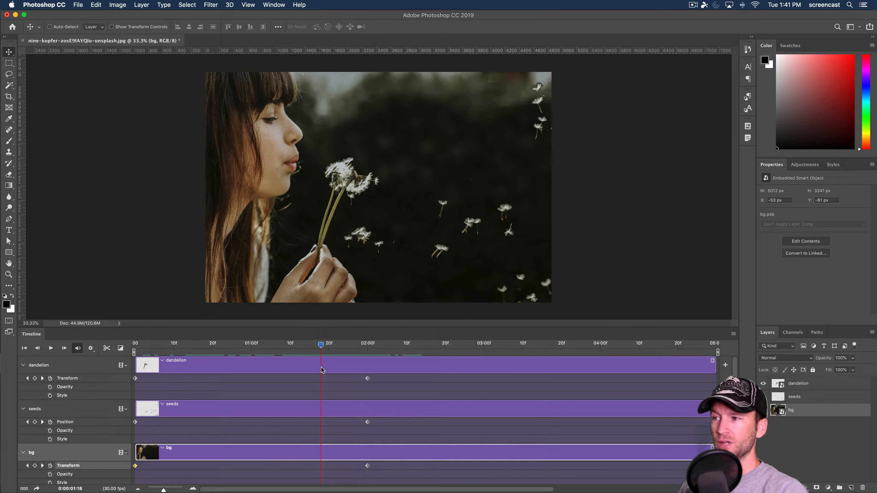
# Trim the dandelion, seeds and bg clips to end at 2:00 and move the playhead to the last frame.
pyautogui.moveTo(331, 329); pyautogui.dragTo(332, 302)
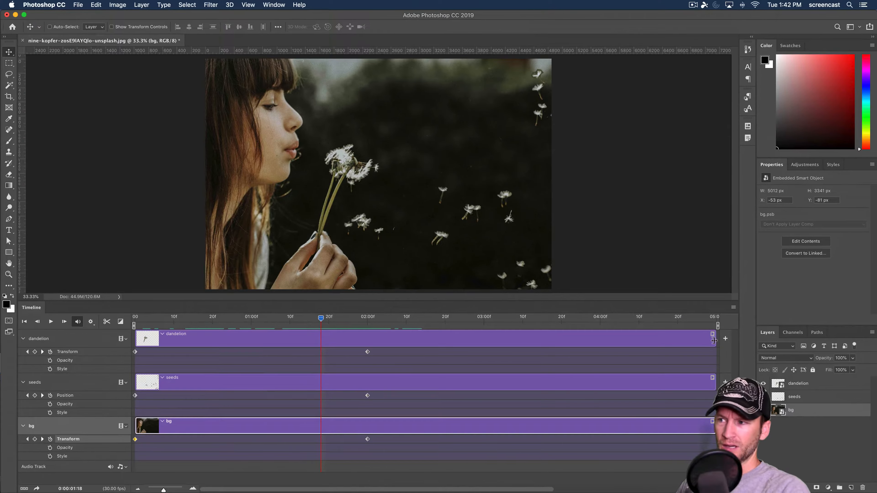
pyautogui.moveTo(713, 340); pyautogui.dragTo(367, 340)
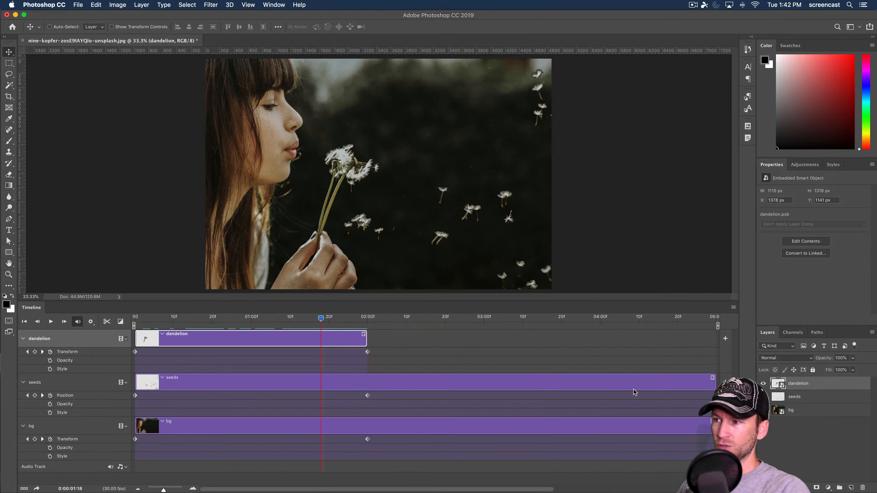
pyautogui.moveTo(713, 384); pyautogui.dragTo(367, 383)
pyautogui.moveTo(712, 426); pyautogui.dragTo(370, 430)
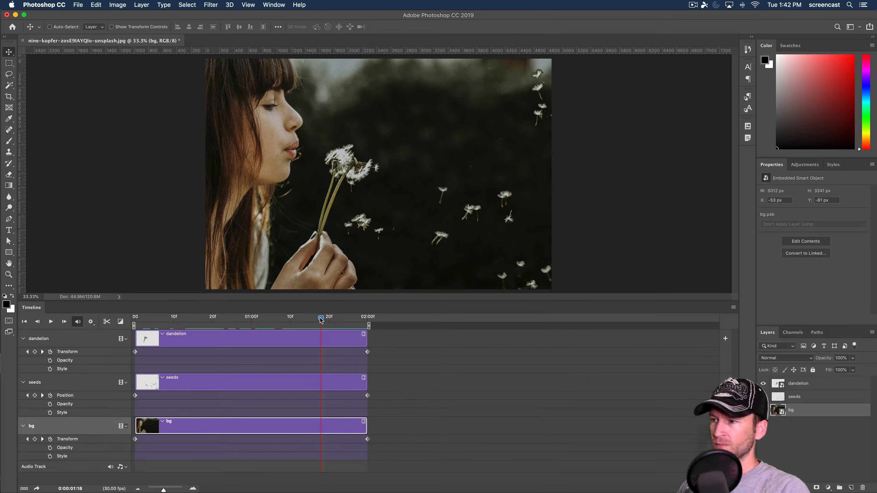
pyautogui.moveTo(321, 319); pyautogui.dragTo(366, 320)
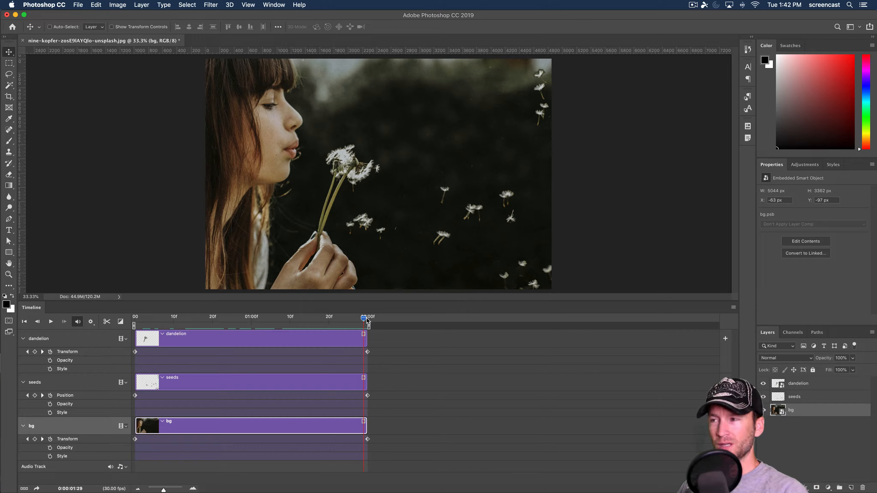
# Resize the whole image to 1920 px wide and 1280 px high, keeping its proportions.
pyautogui.click(117, 4)
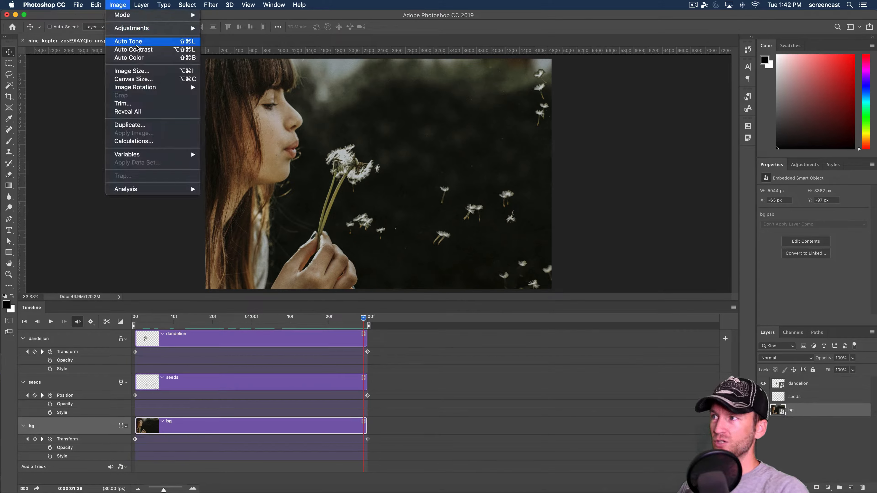
pyautogui.click(500, 210)
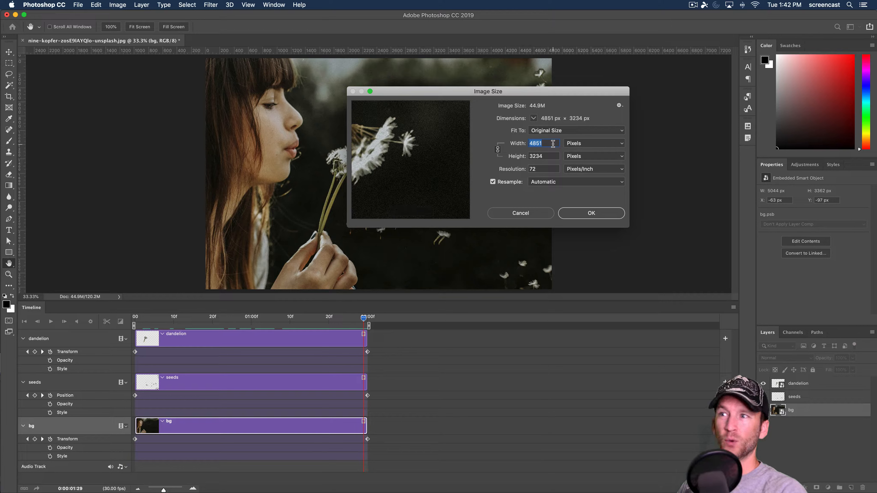
pyautogui.doubleClick(549, 156)
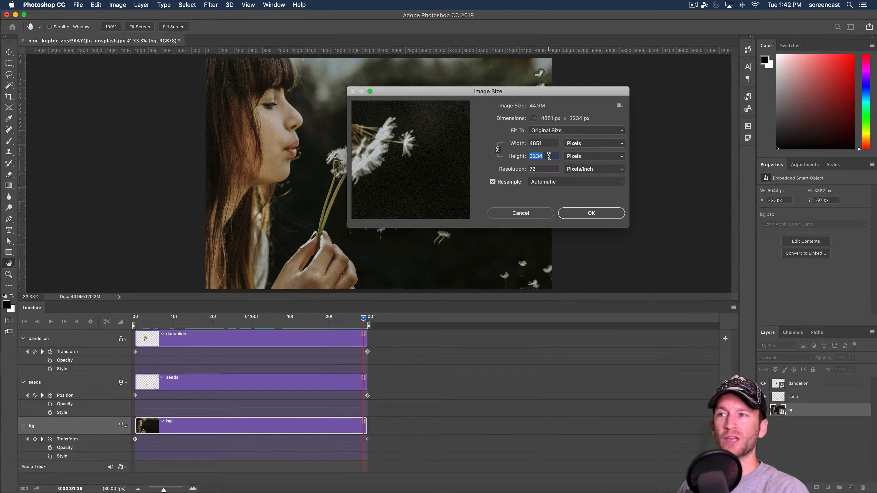
pyautogui.doubleClick(547, 143)
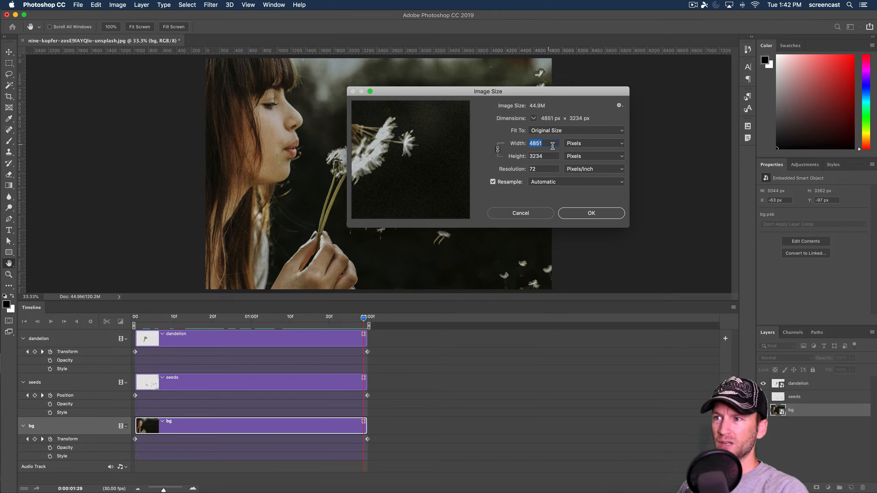
pyautogui.write('1920')
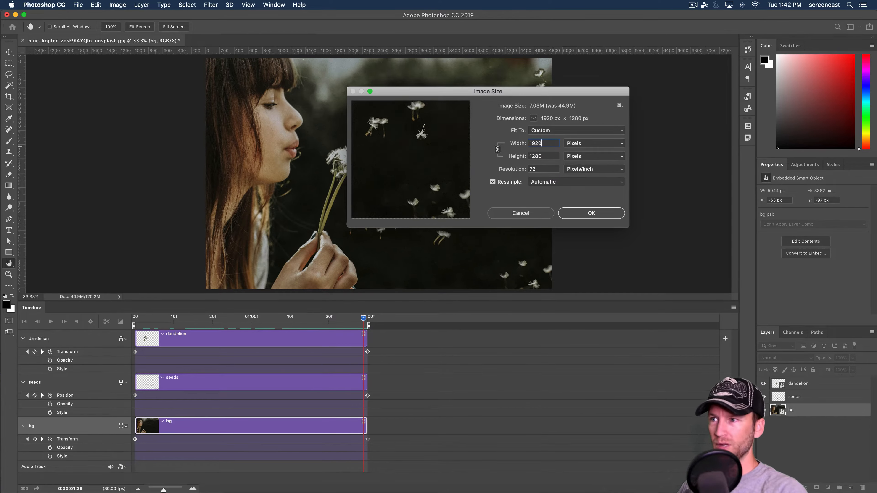
pyautogui.doubleClick(544, 156)
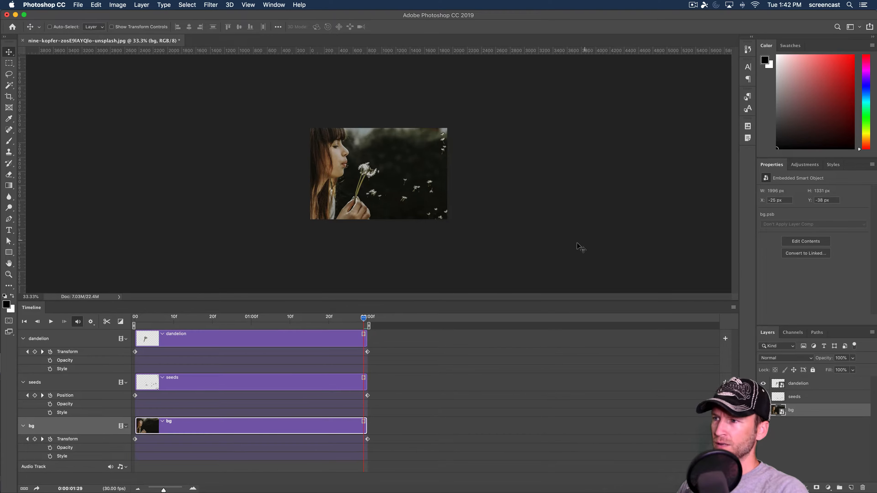
# At the first frame, shrink the bg layer to about 39.3% and align it to the resized canvas at X 0, Y 0 px.
pyautogui.moveTo(304, 318); pyautogui.dragTo(135, 320)
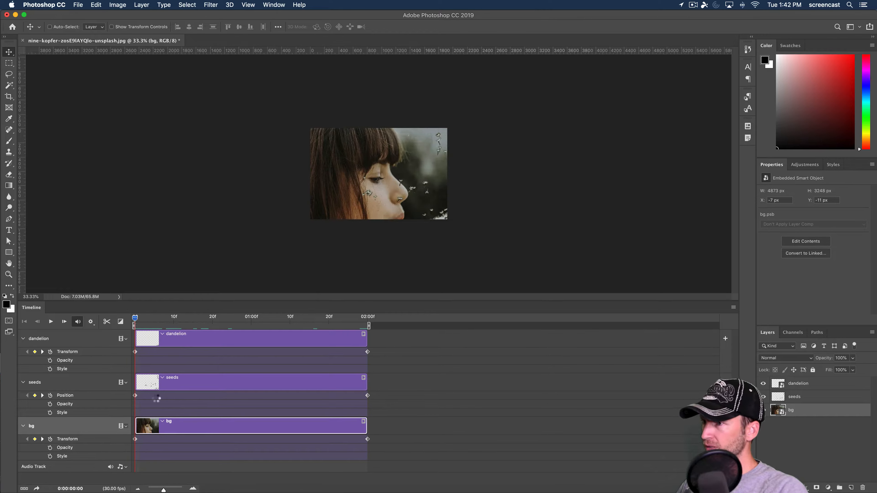
pyautogui.press('super+t')
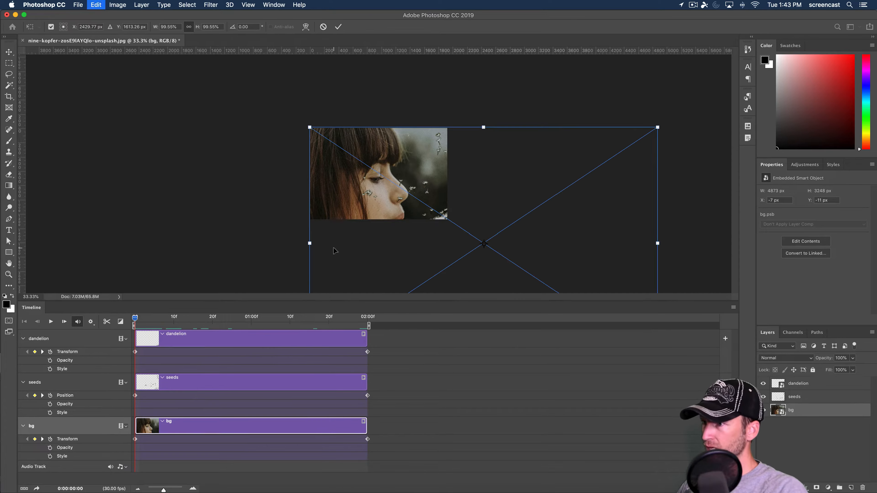
pyautogui.moveTo(381, 301); pyautogui.dragTo(381, 368)
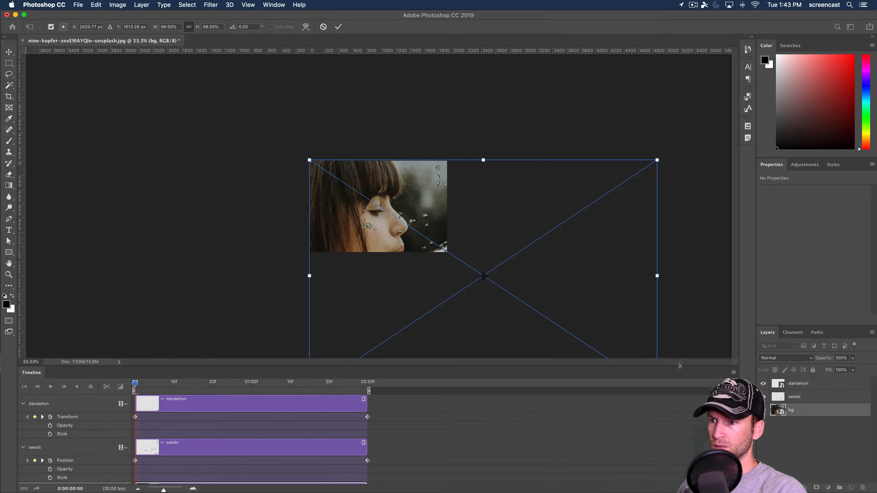
pyautogui.moveTo(679, 365); pyautogui.dragTo(675, 475)
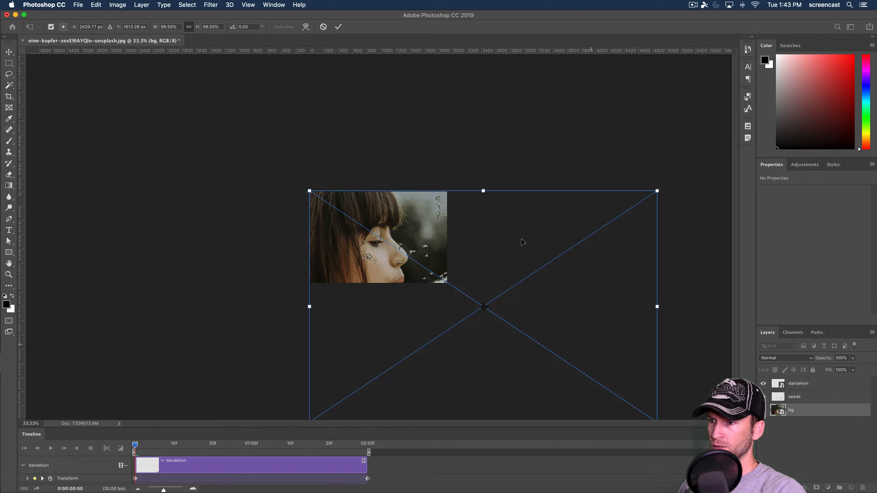
pyautogui.moveTo(658, 191); pyautogui.dragTo(553, 282)
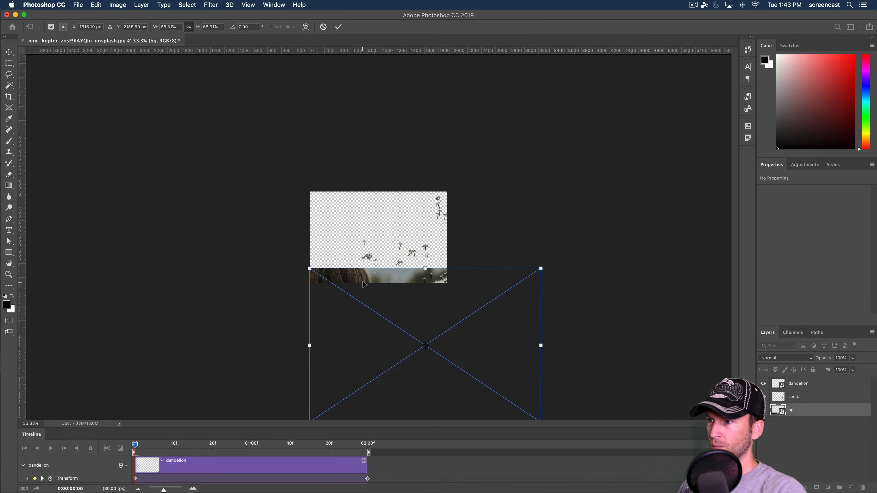
pyautogui.moveTo(364, 276); pyautogui.dragTo(364, 200)
pyautogui.moveTo(542, 345); pyautogui.dragTo(452, 276)
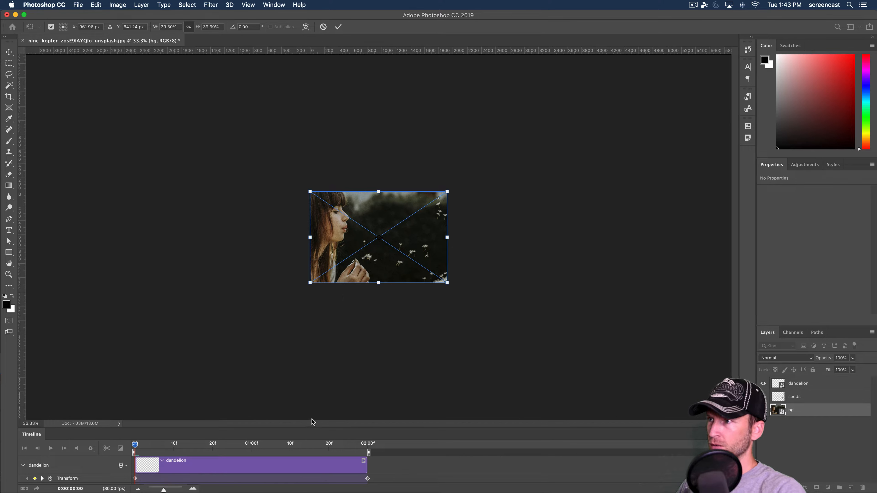
pyautogui.click(338, 27)
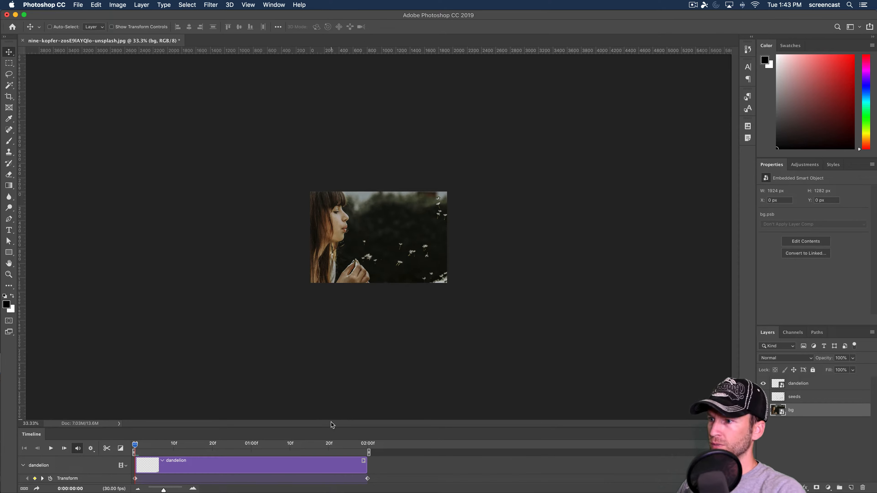
# Enlarge the timeline to show all three tracks and check the layers over the first few frames.
pyautogui.moveTo(331, 424); pyautogui.dragTo(182, 242)
pyautogui.press('space')
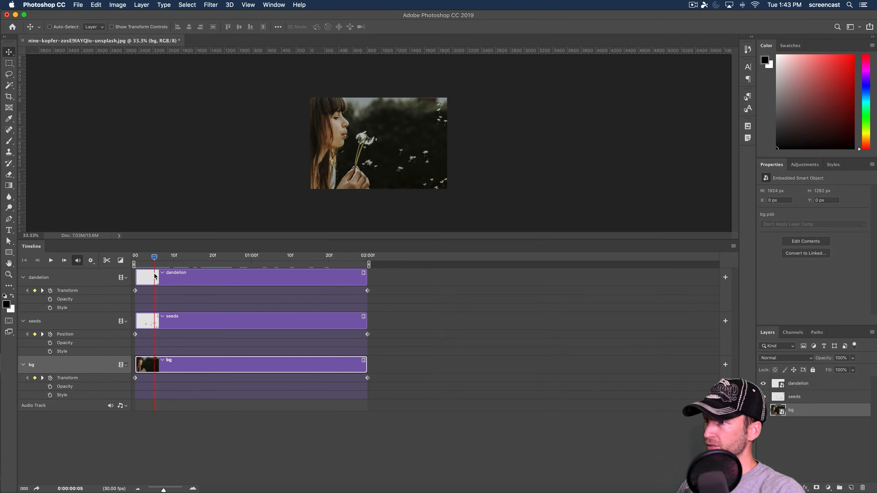
pyautogui.press('space')
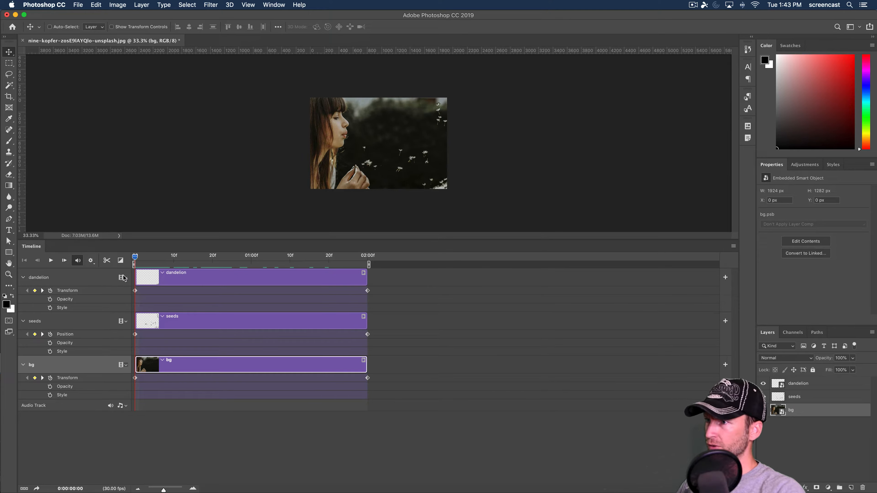
pyautogui.click(145, 321)
pyautogui.press('super+t')
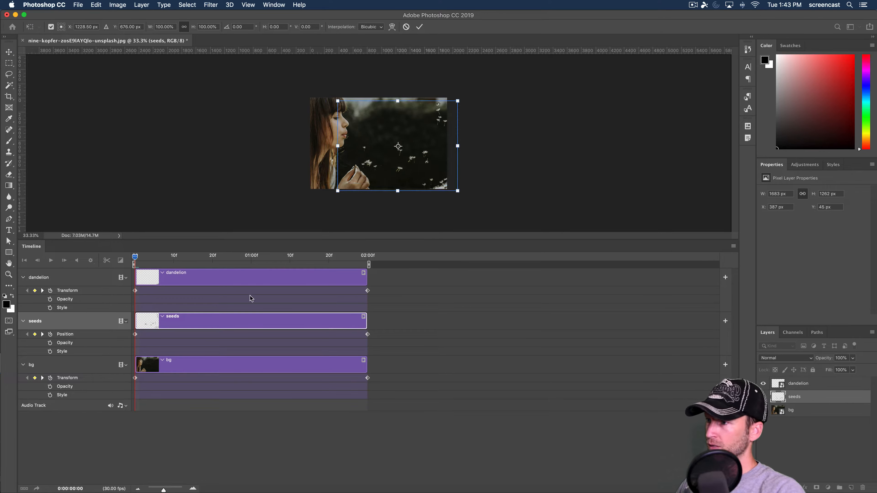
pyautogui.click(419, 26)
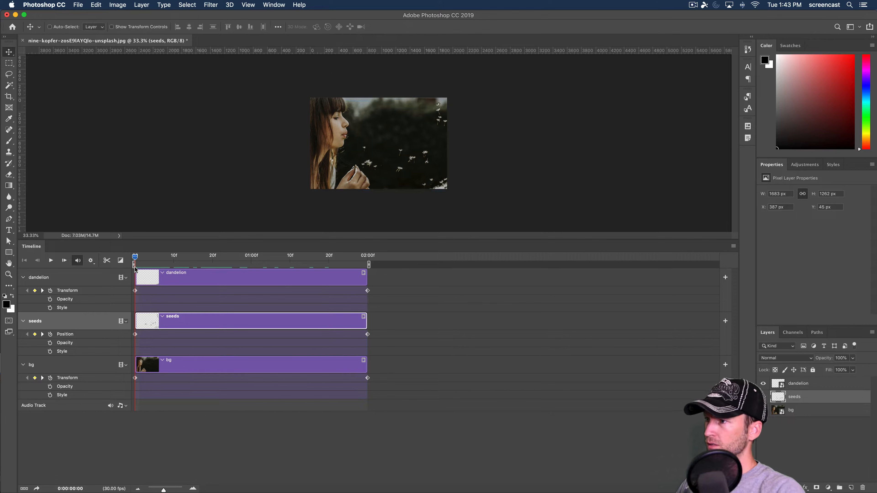